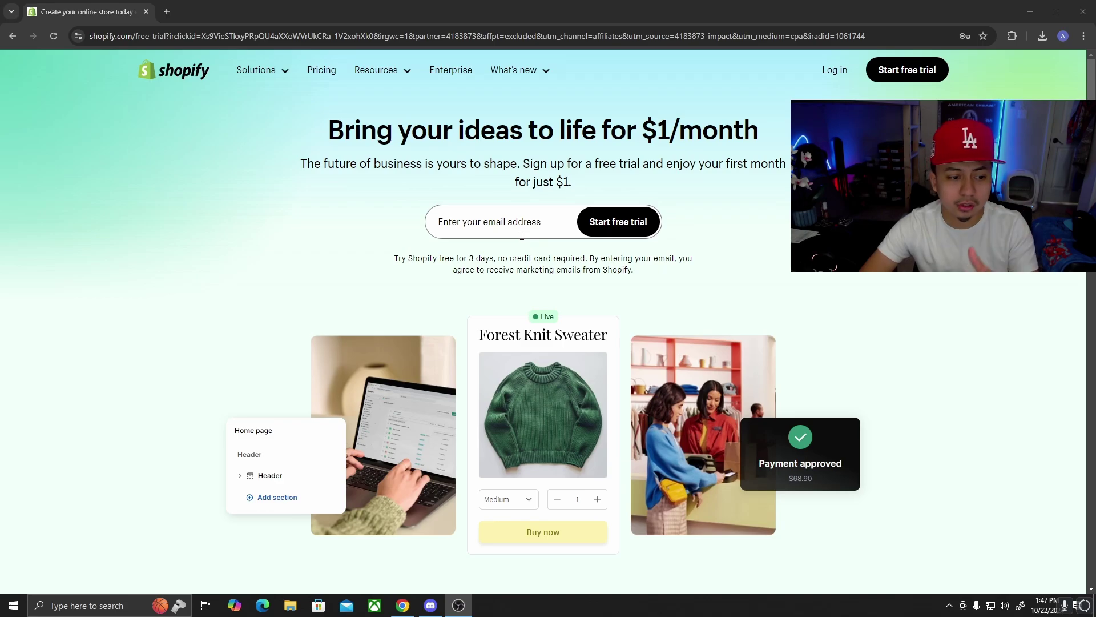
# Start the Shopify free trial, skip all survey questions, and set the business location to United States.
pyautogui.click(388, 216)
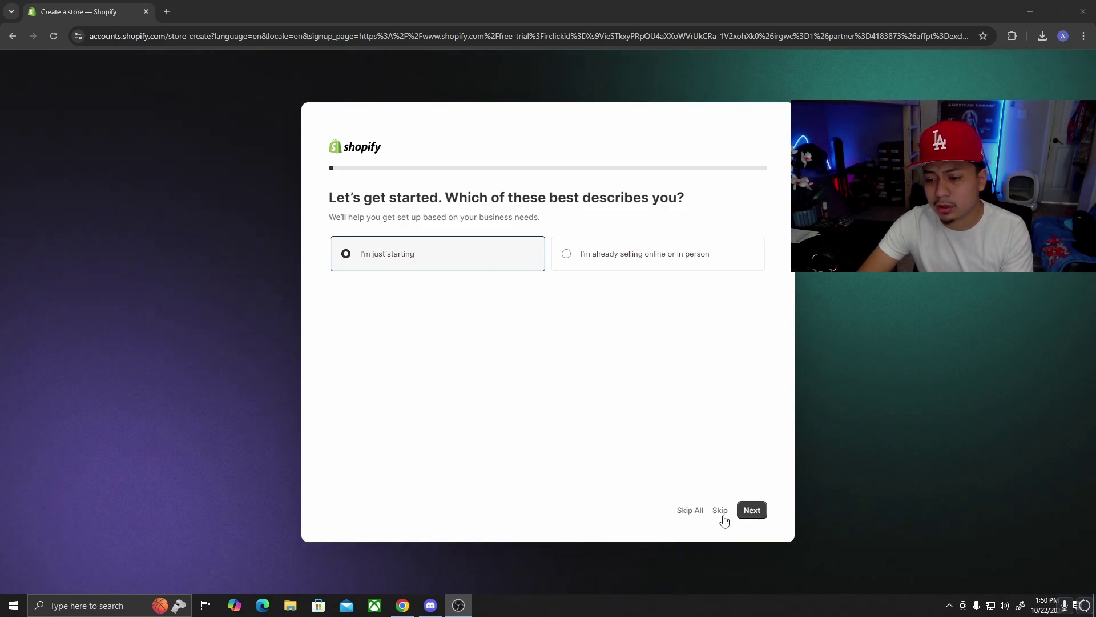
pyautogui.click(696, 511)
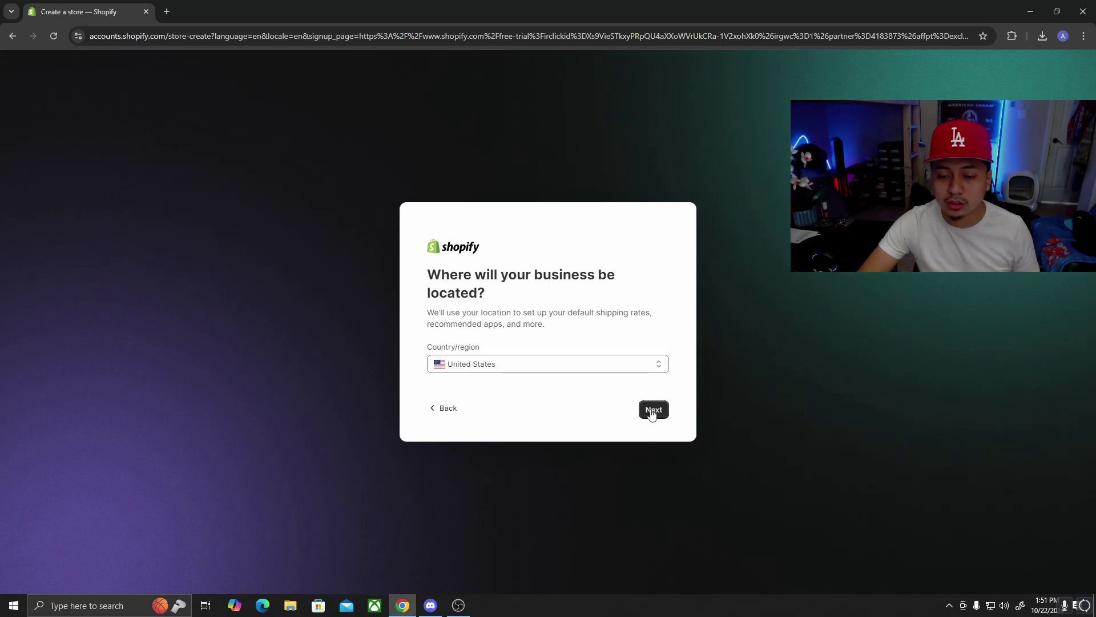
pyautogui.click(653, 411)
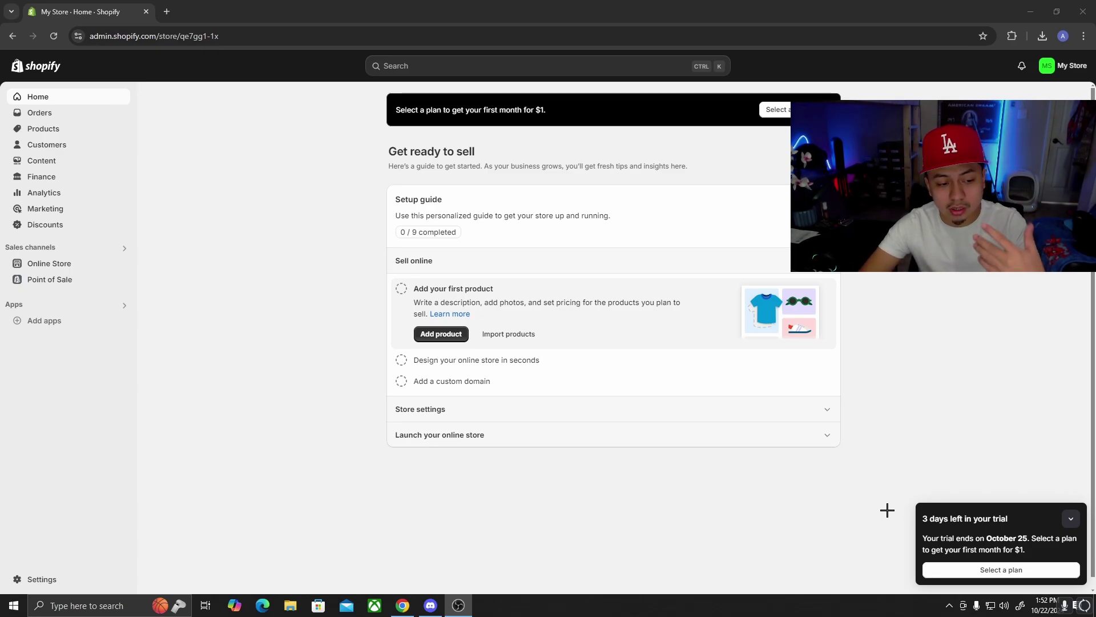
# Review the subscription checkout for the monthly Basic plan and return to the store home without subscribing.
pyautogui.click(1047, 571)
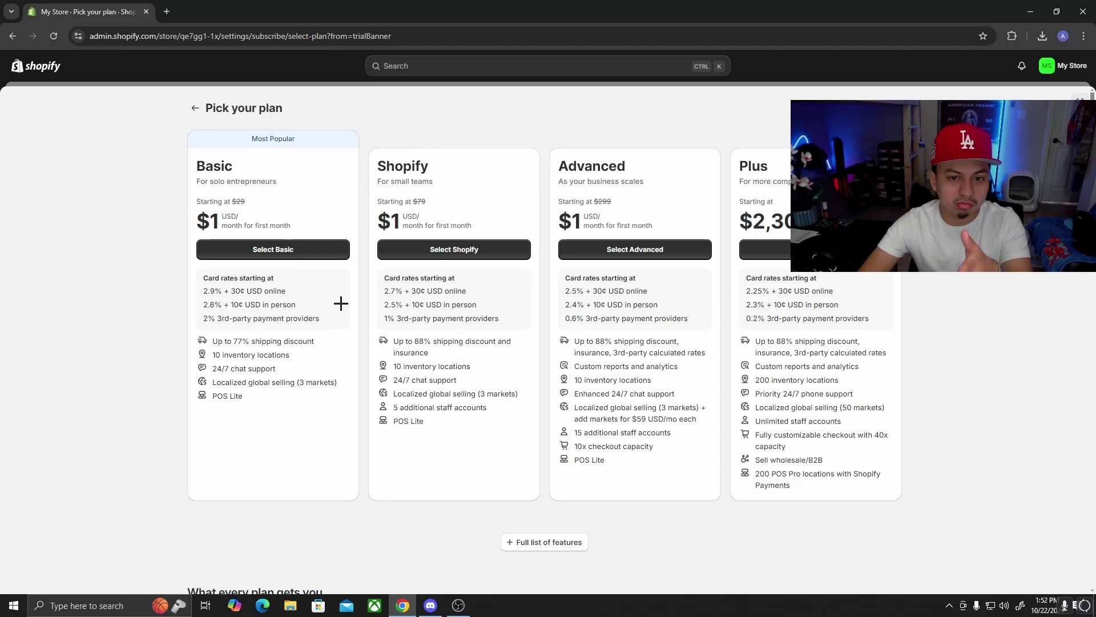
pyautogui.click(319, 255)
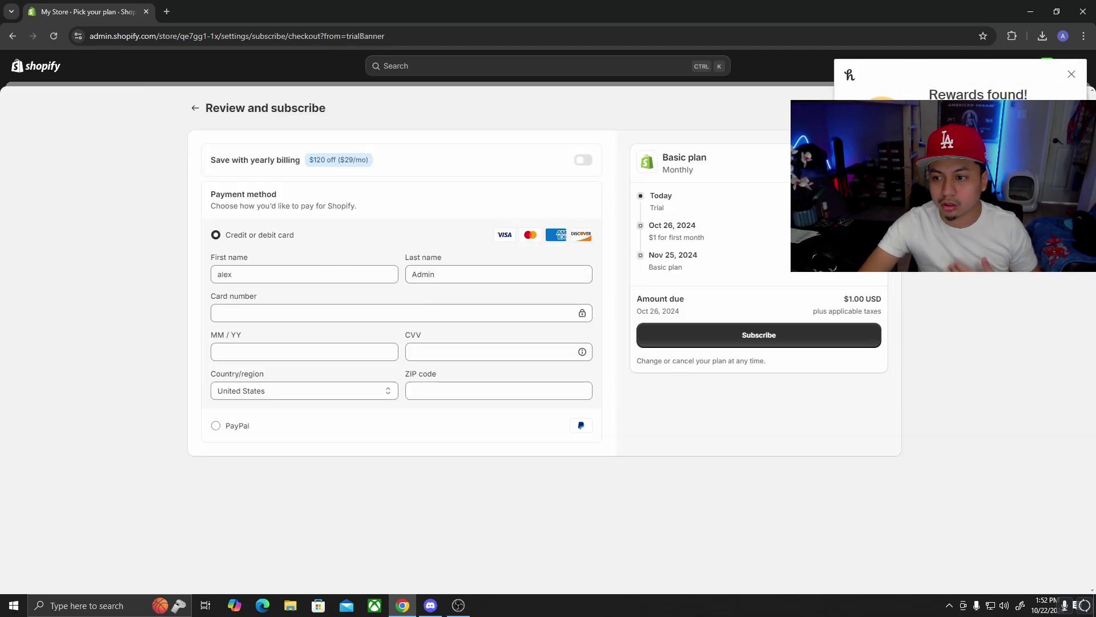
pyautogui.click(1072, 74)
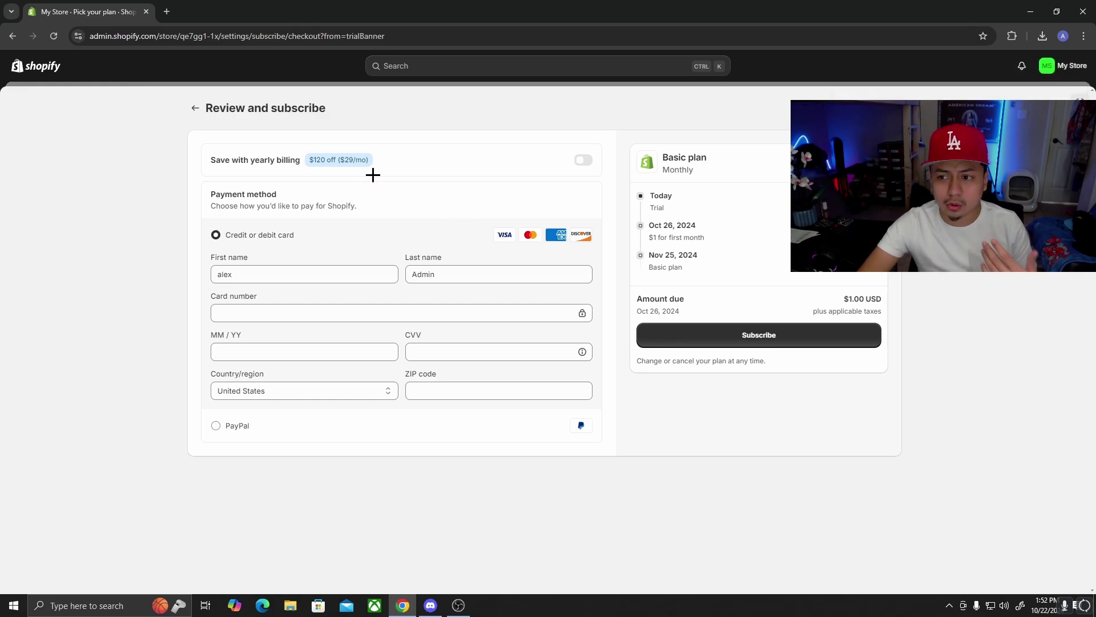
pyautogui.moveTo(646, 221); pyautogui.dragTo(735, 228)
pyautogui.click(760, 232)
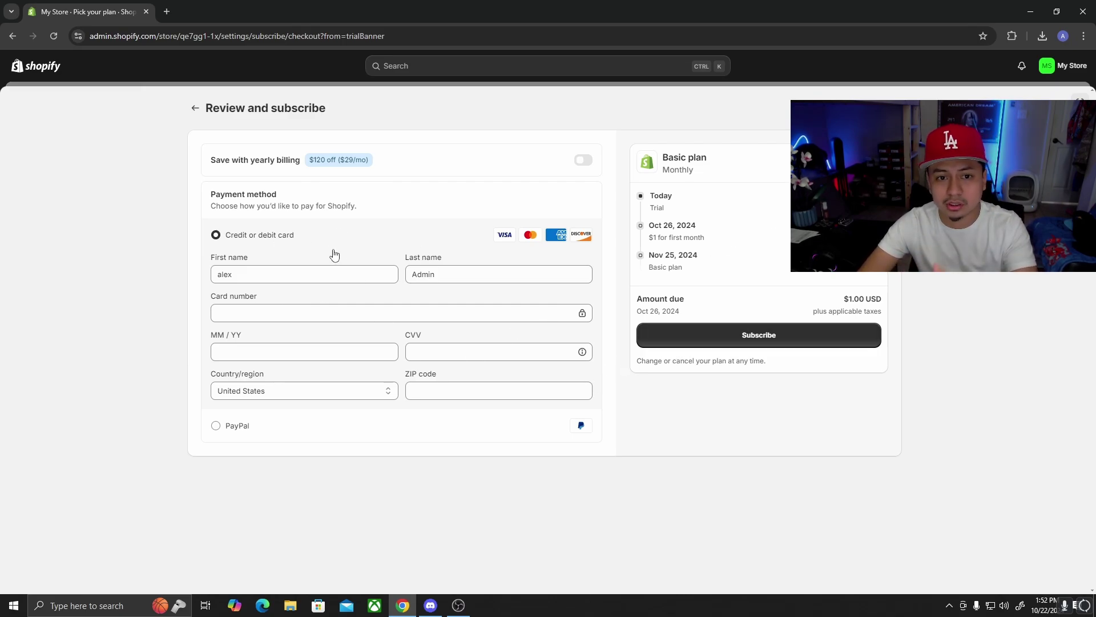
pyautogui.click(194, 108)
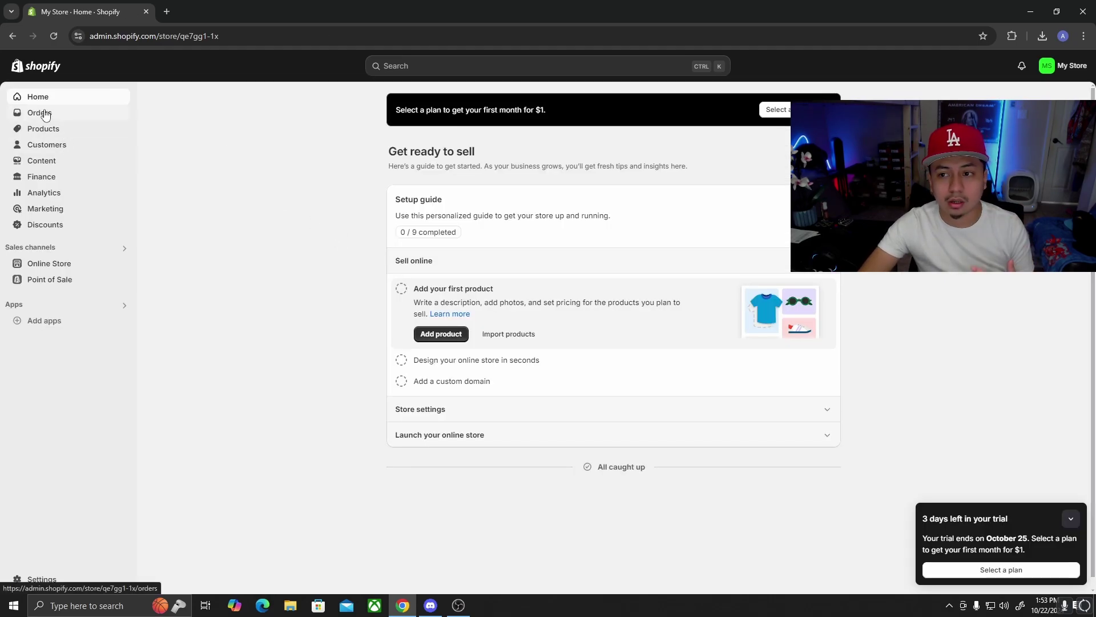
# Open the current Dawn theme of the online store for customizing and preview its home page in mobile view.
pyautogui.click(1071, 519)
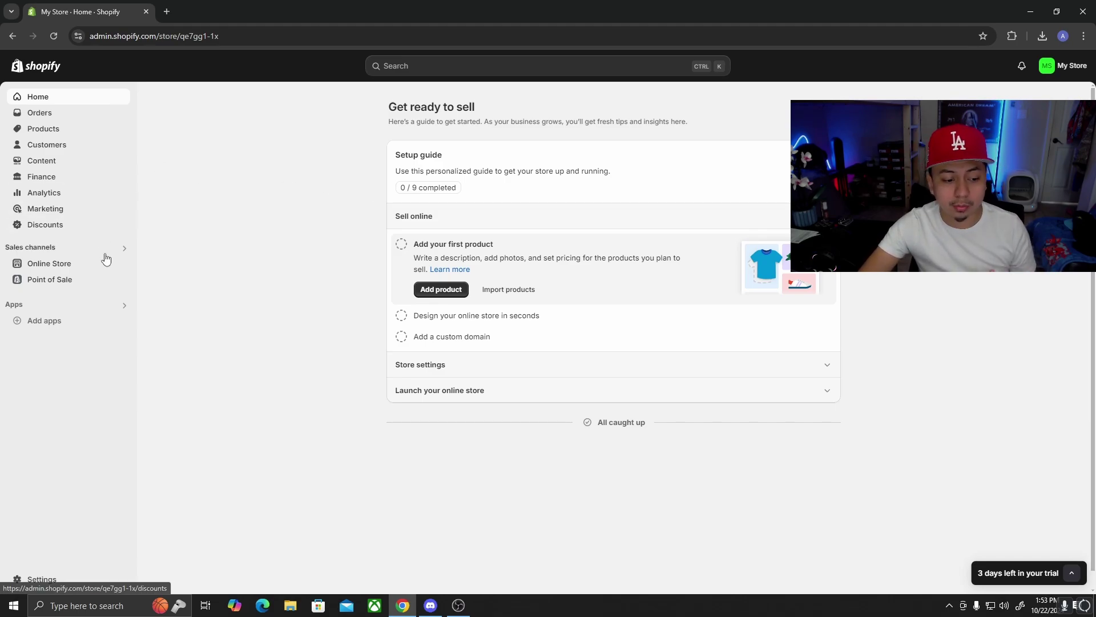
pyautogui.click(75, 270)
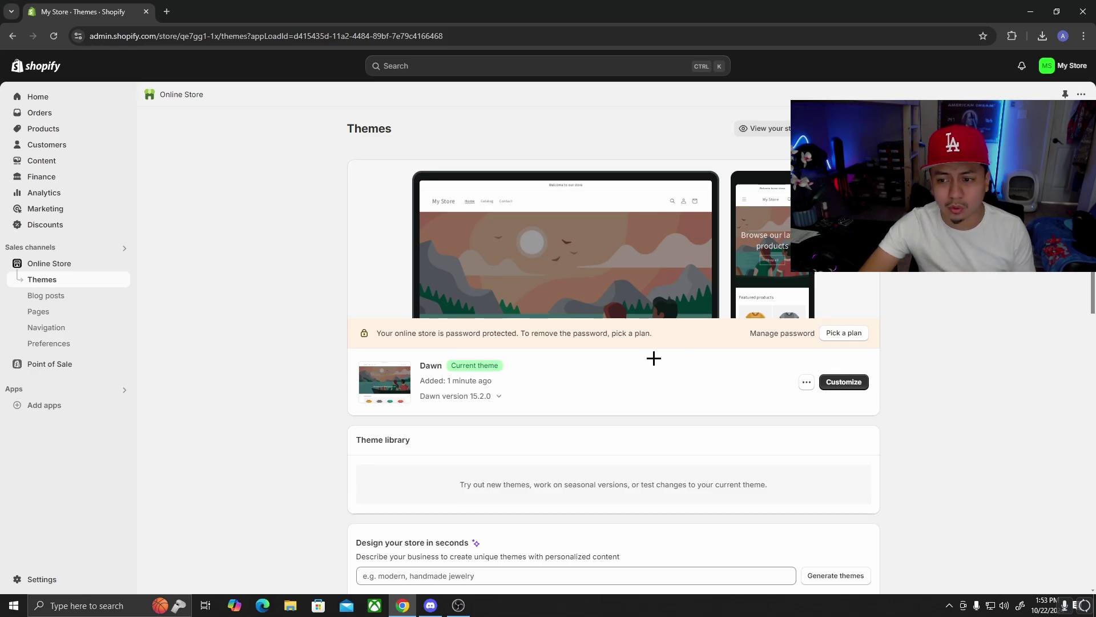
pyautogui.click(843, 386)
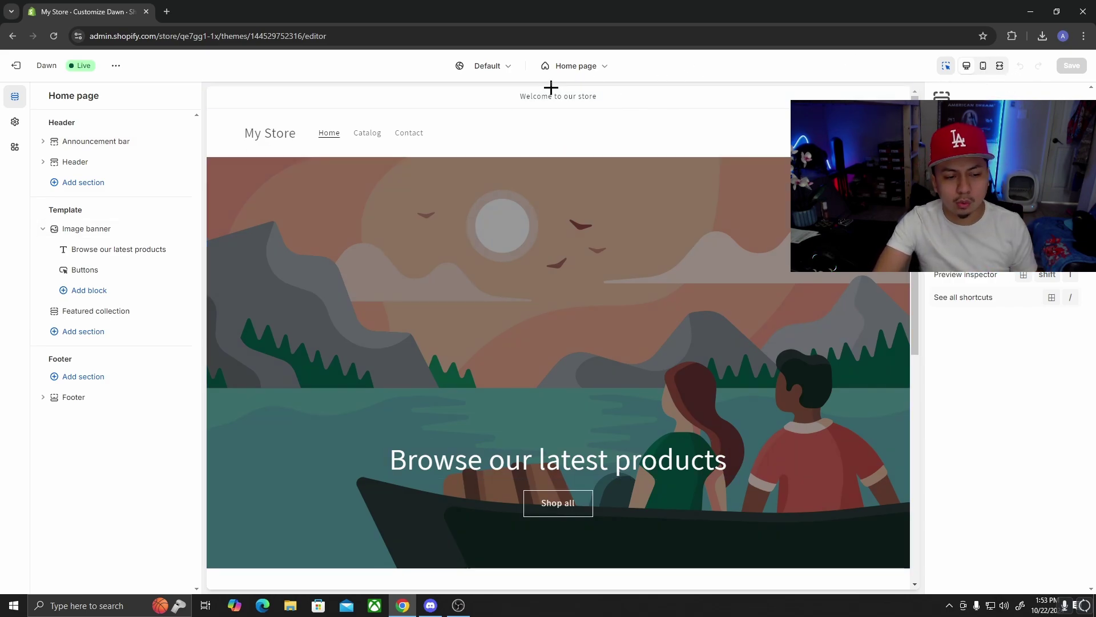
pyautogui.click(983, 66)
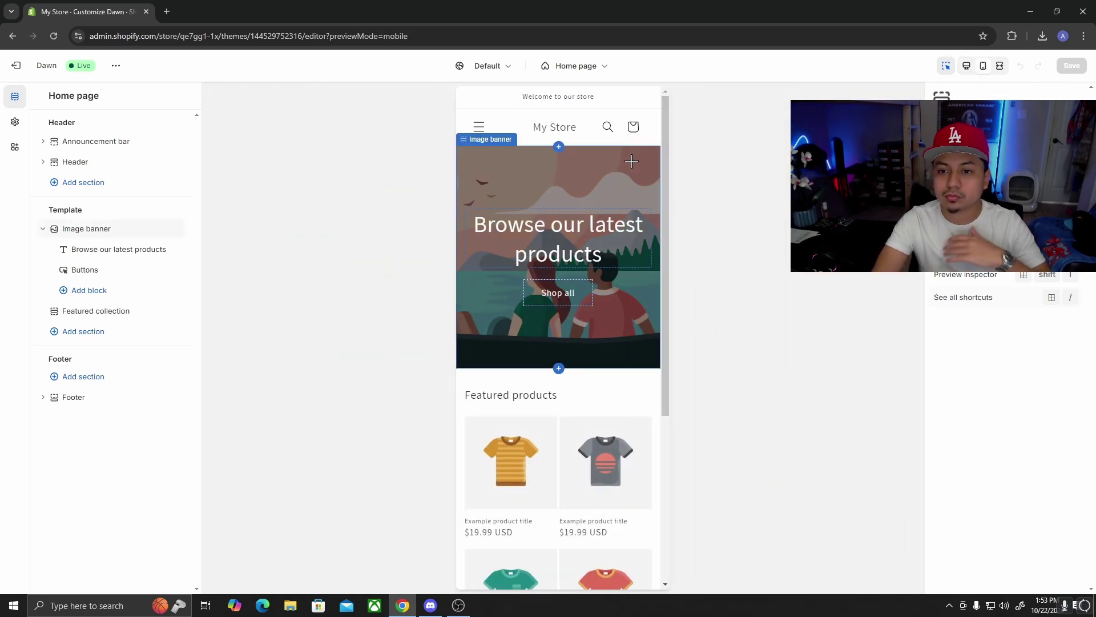
pyautogui.scroll(-5, 622, 343)
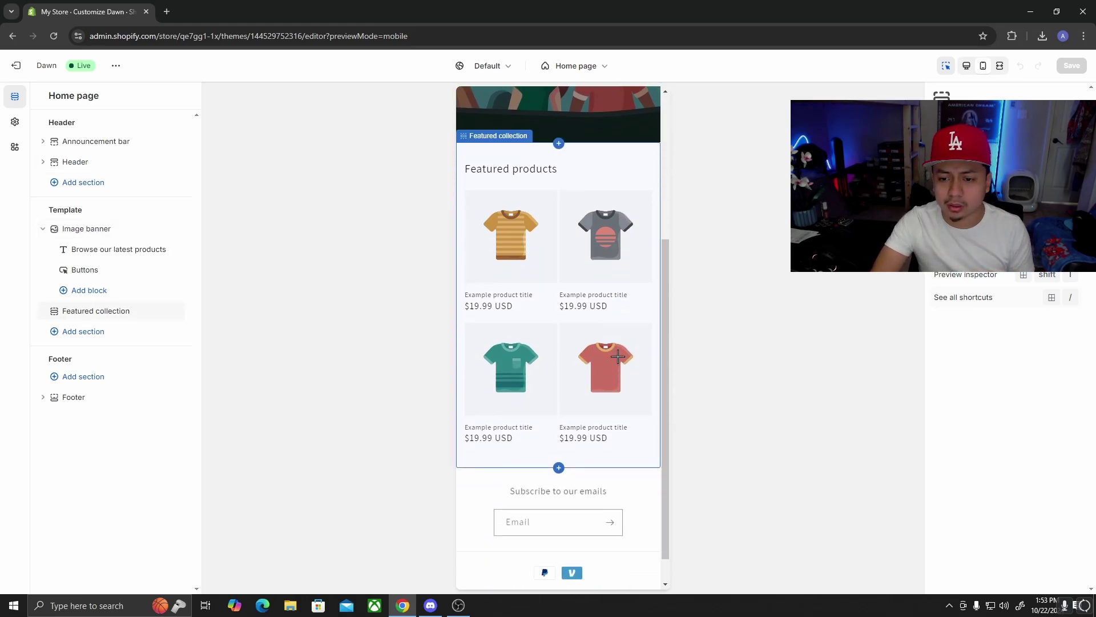
pyautogui.scroll(5, 606, 348)
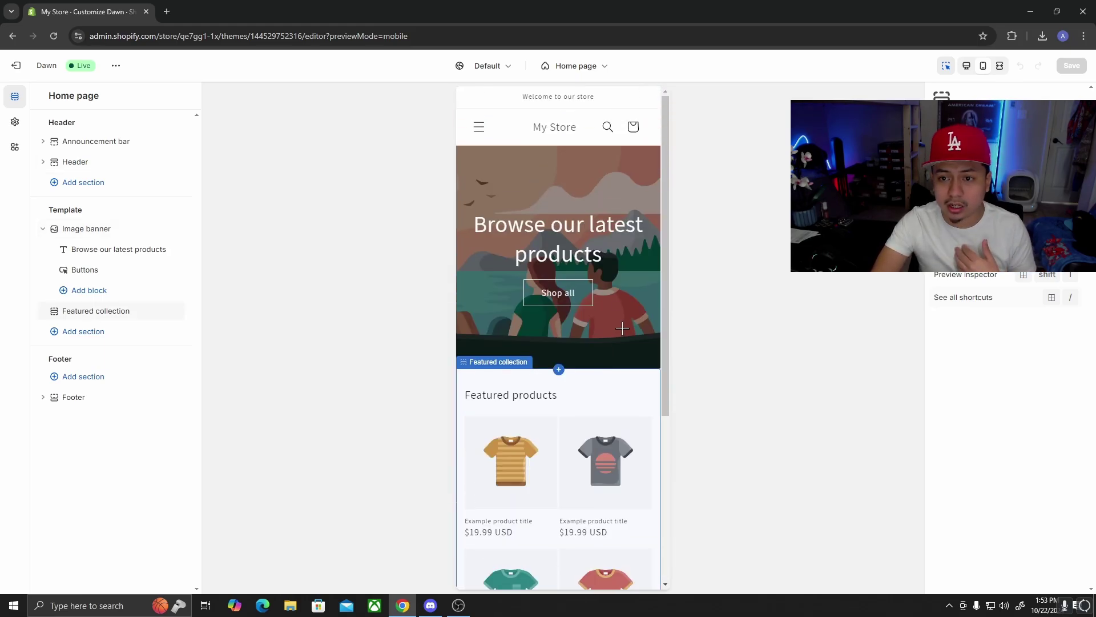
# Change the color scheme of the store's Header section to Scheme 4.
pyautogui.click(598, 140)
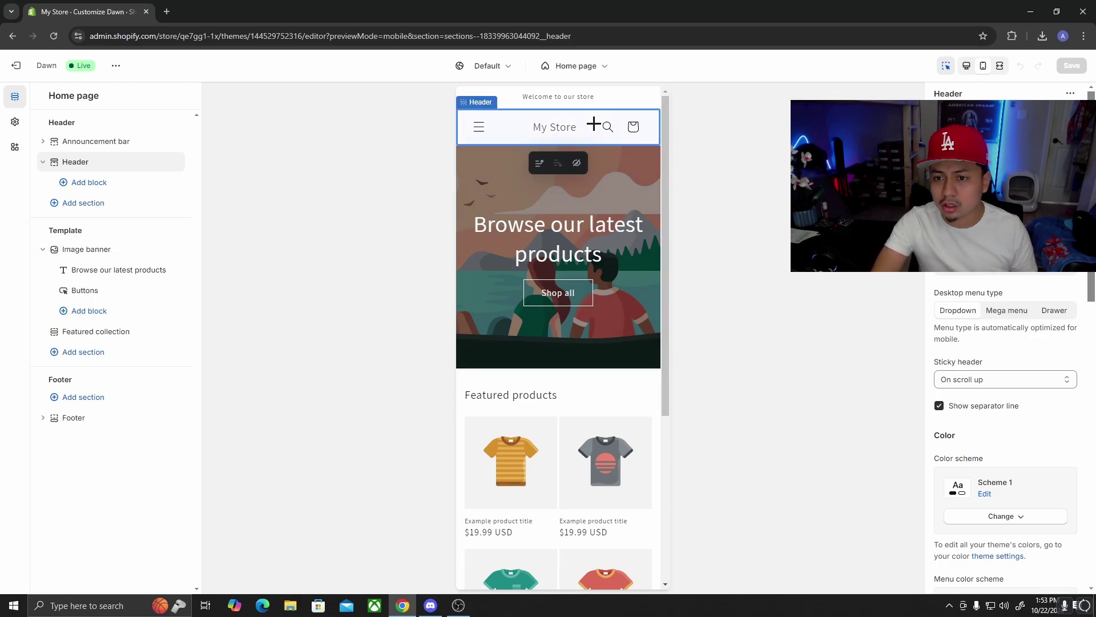
pyautogui.click(1025, 517)
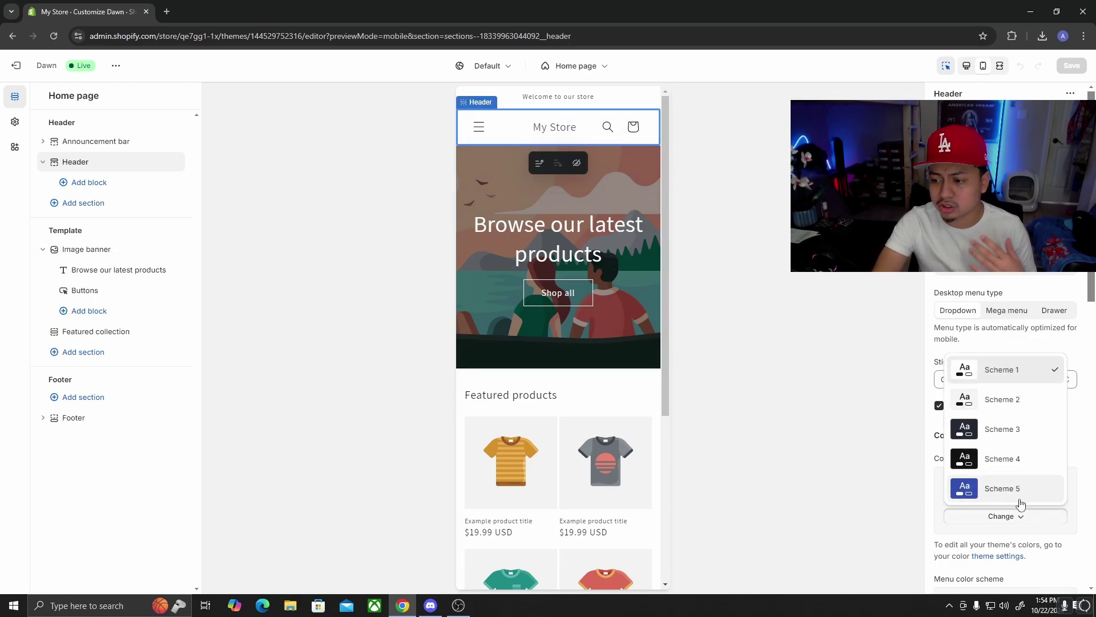
pyautogui.click(1023, 460)
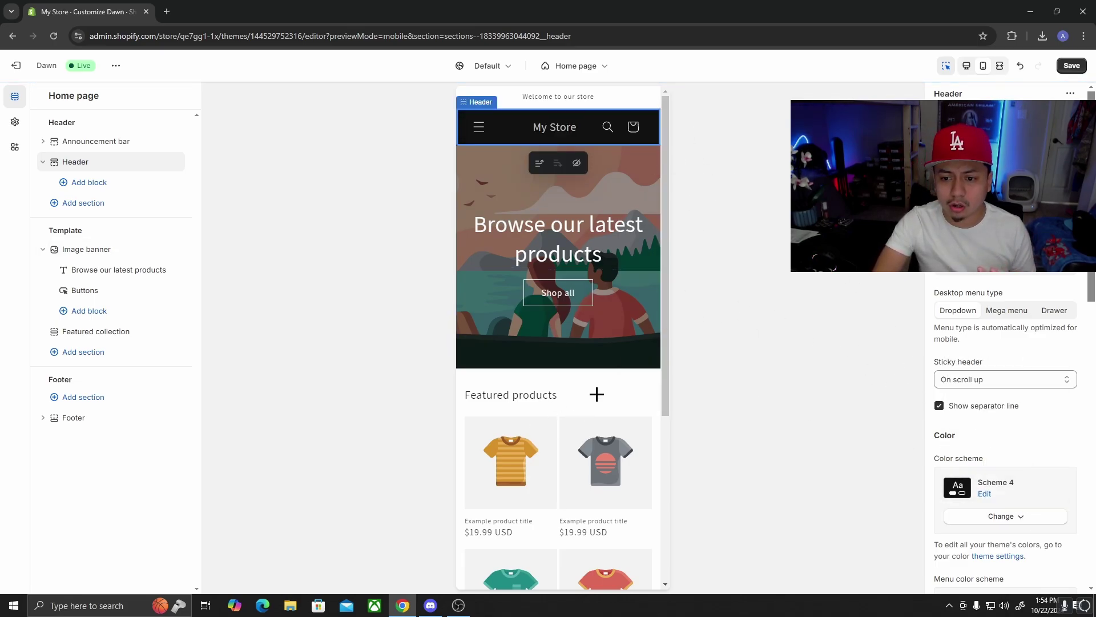
# Change the color scheme of the Featured collection section to Scheme 4.
pyautogui.click(595, 394)
pyautogui.scroll(-6, 957, 497)
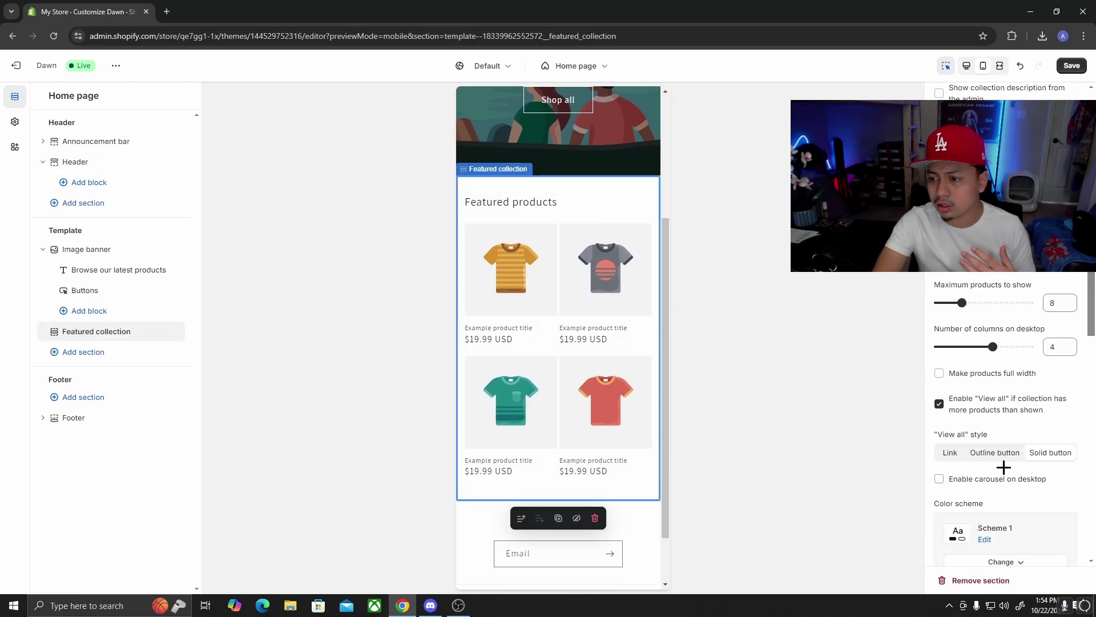
pyautogui.click(1016, 448)
pyautogui.click(1022, 390)
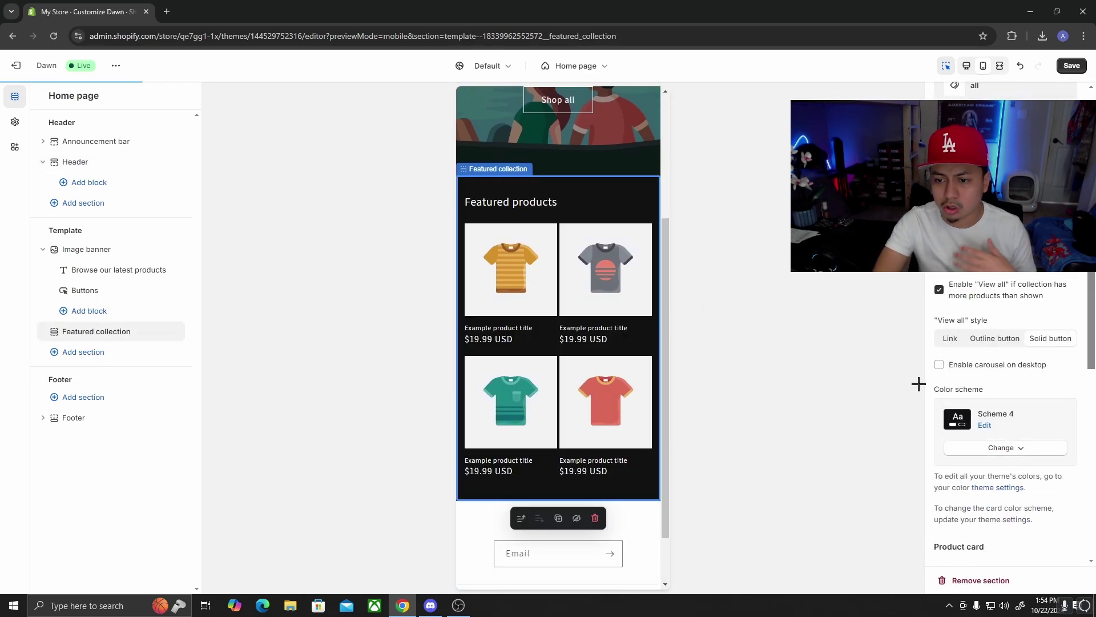
# Apply the black color scheme to the store's Footer section.
pyautogui.scroll(-1, 607, 405)
pyautogui.click(653, 467)
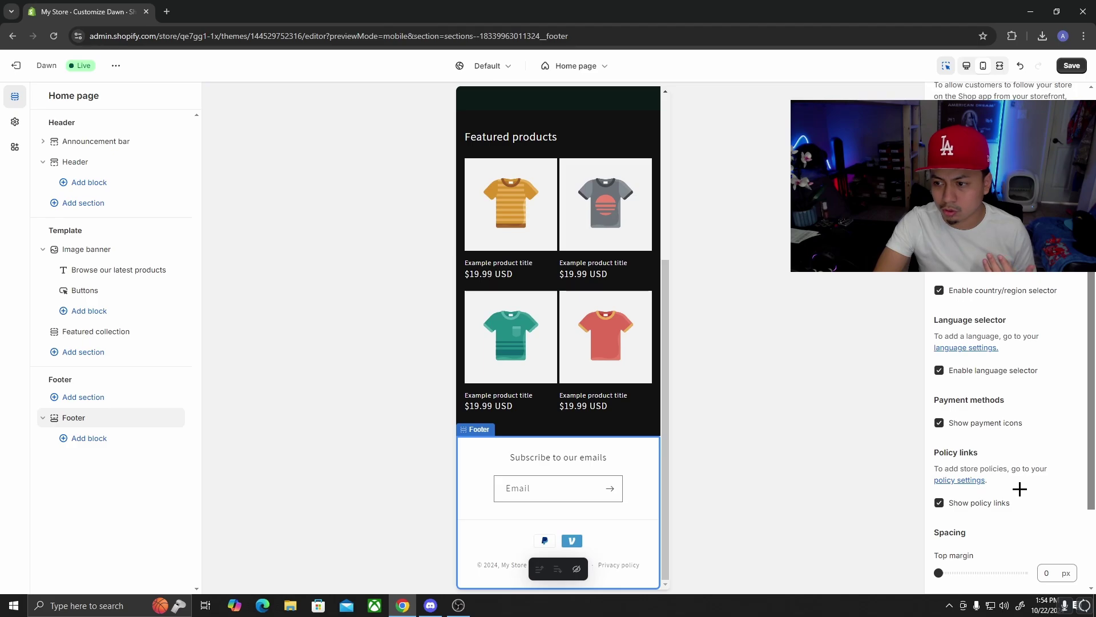
pyautogui.scroll(-3, 1008, 476)
pyautogui.scroll(8, 1010, 473)
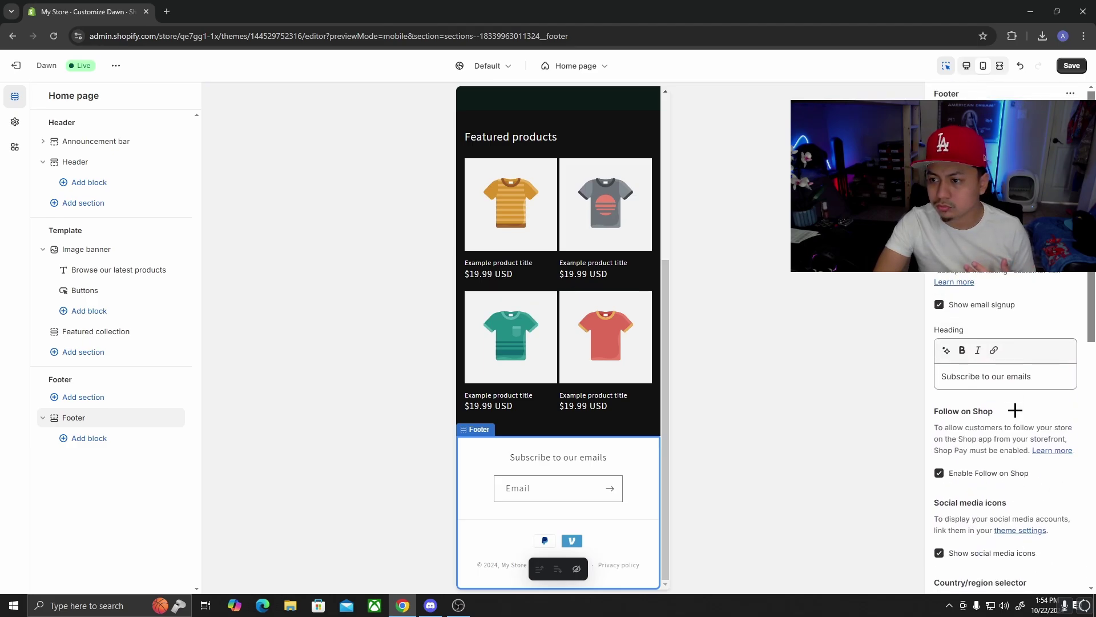
pyautogui.click(997, 278)
pyautogui.click(1009, 276)
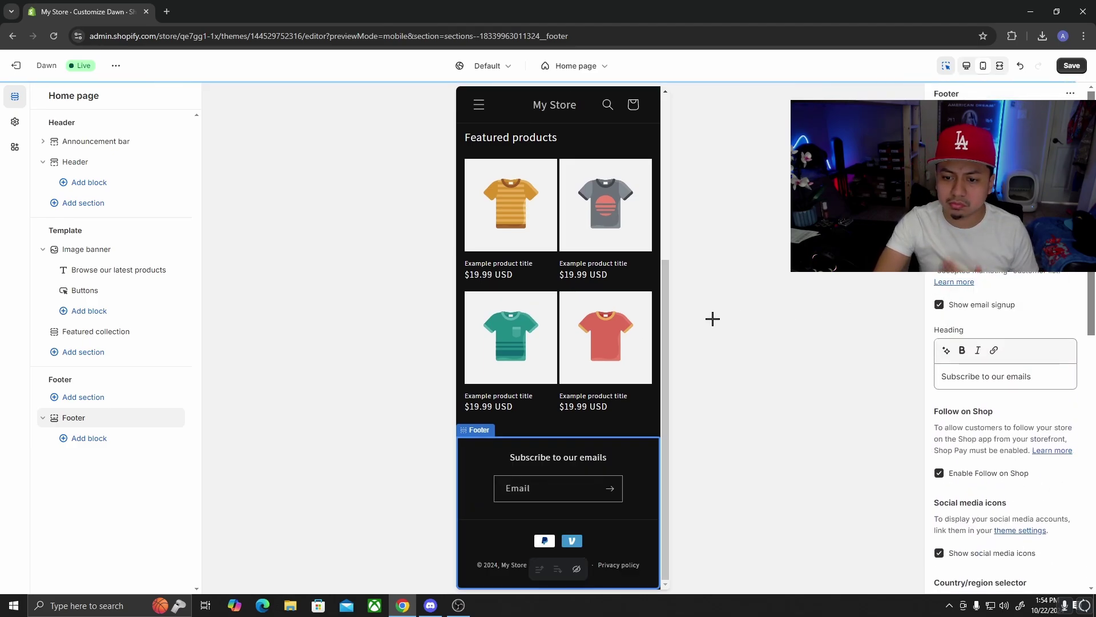
# Select the Image banner section and search Google in a new tab for "galaxy background".
pyautogui.click(629, 207)
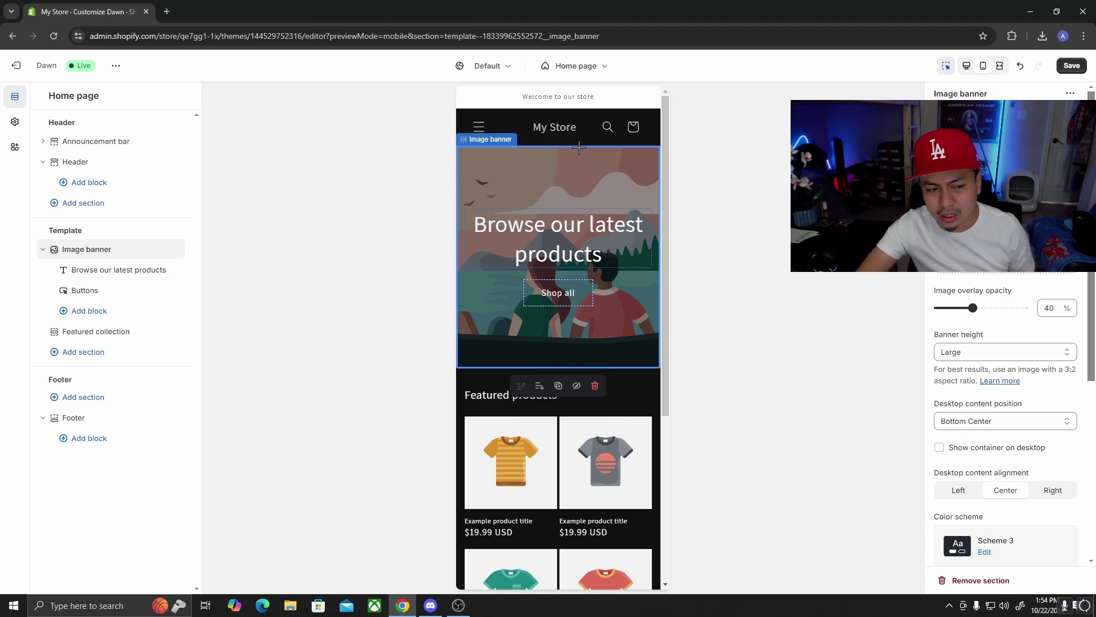
pyautogui.click(165, 10)
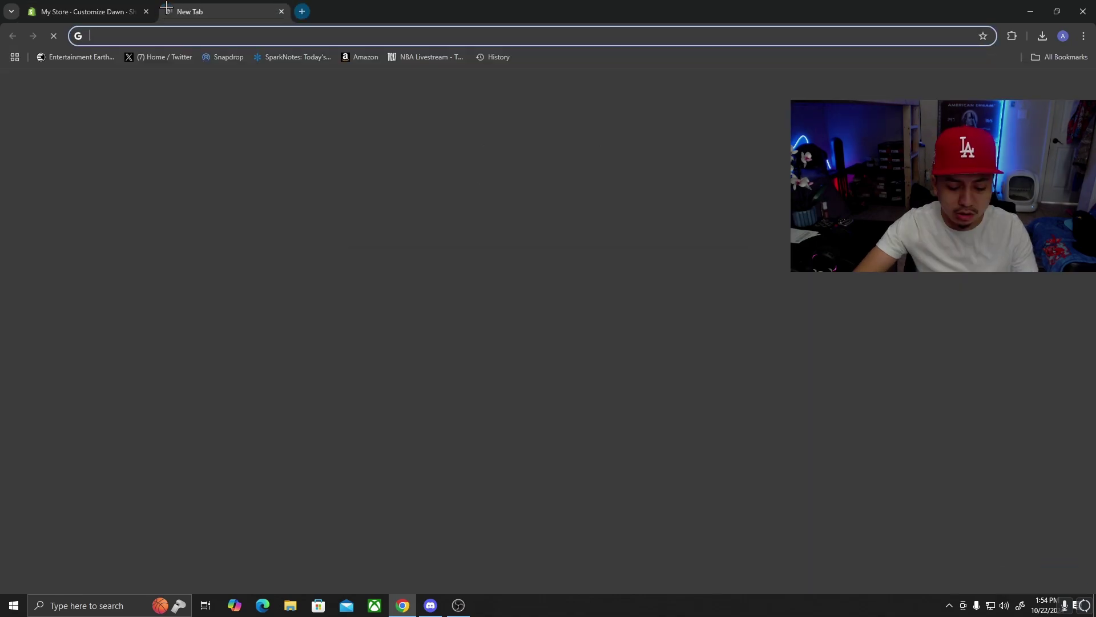
pyautogui.write('gl')
pyautogui.press('BackSpace')
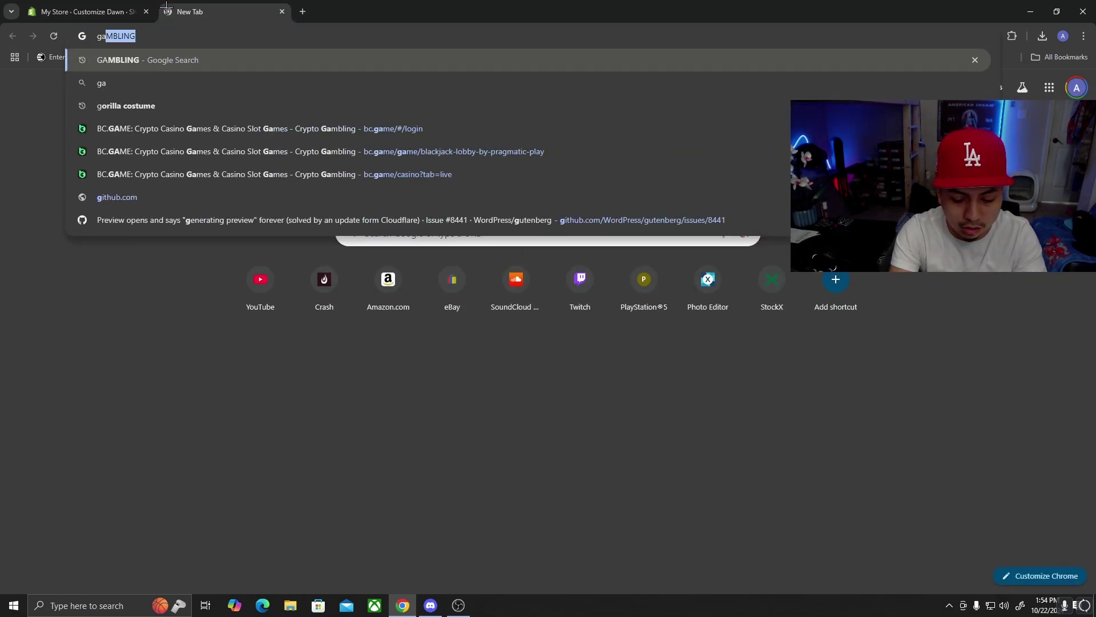
pyautogui.write('alayx ba')
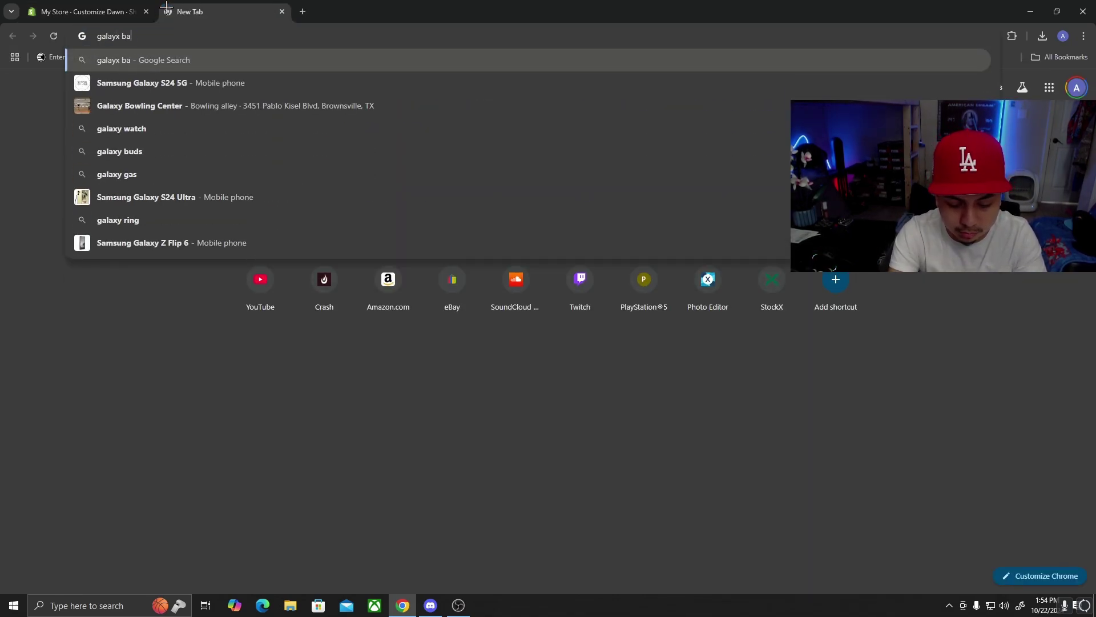
pyautogui.write('ckground')
pyautogui.press('Return')
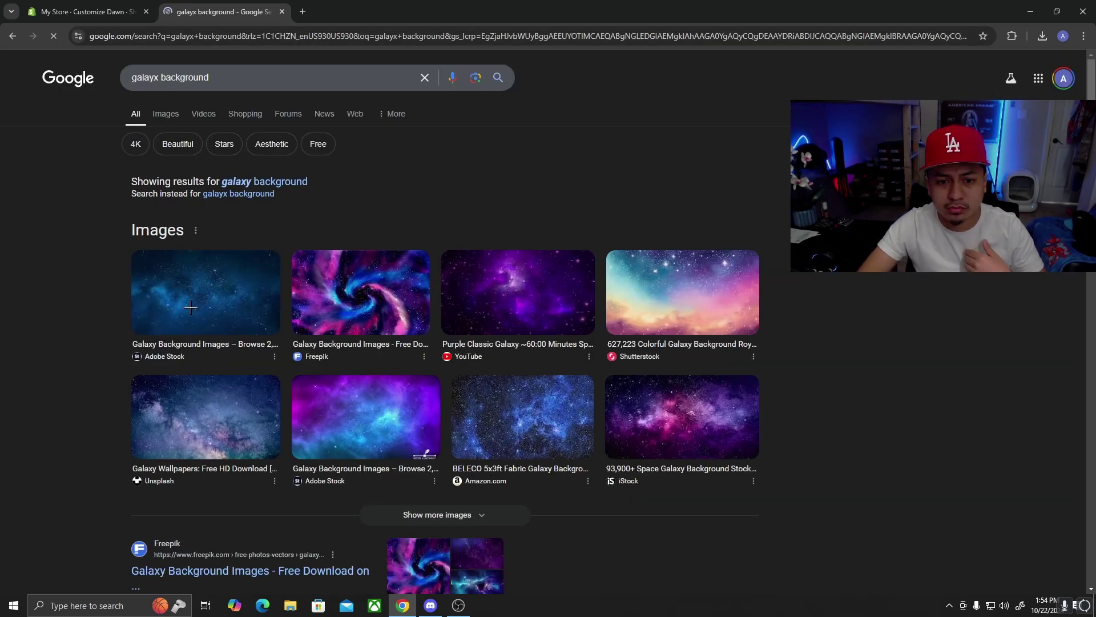
# Browse the galaxy background image results and preview the black starry Rawpixel wallpaper.
pyautogui.click(166, 114)
pyautogui.scroll(-1, 393, 355)
pyautogui.scroll(-6, 393, 355)
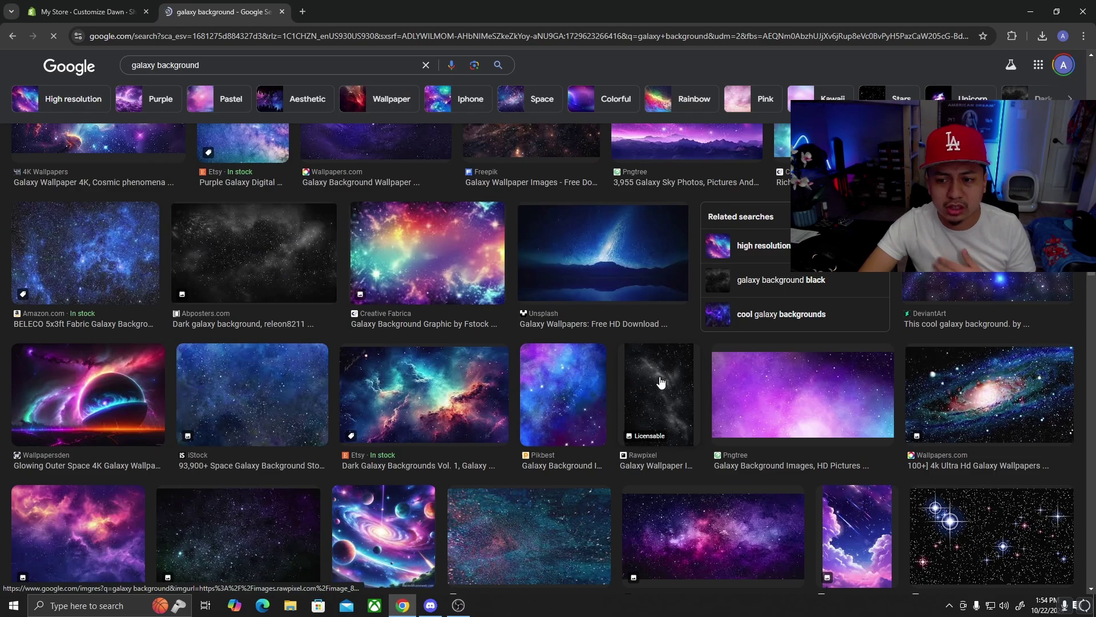
pyautogui.click(660, 382)
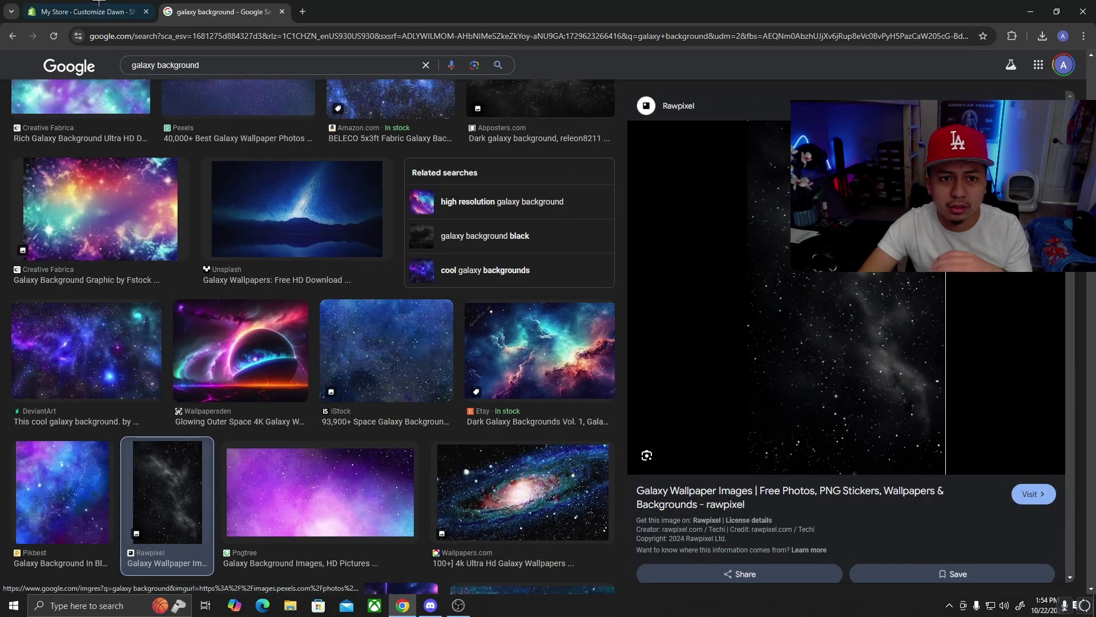
# Return to the theme editor and view the file picker for the Image banner's first image without choosing a file.
pyautogui.hotkey('ctrl', 'shift', 'Tab')
pyautogui.click(971, 152)
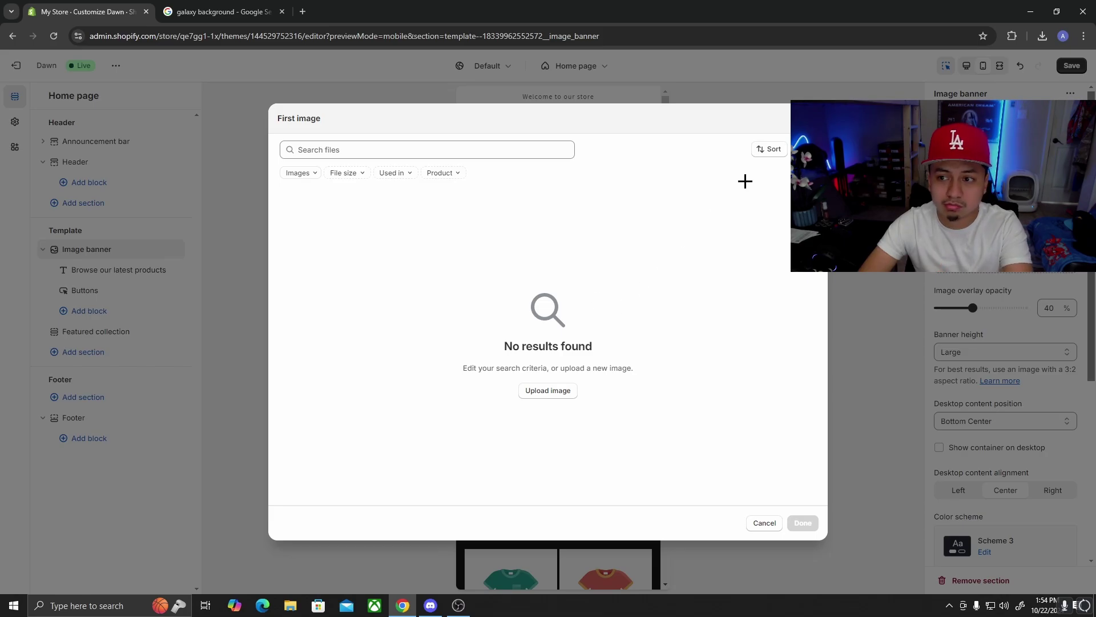
pyautogui.press('Escape')
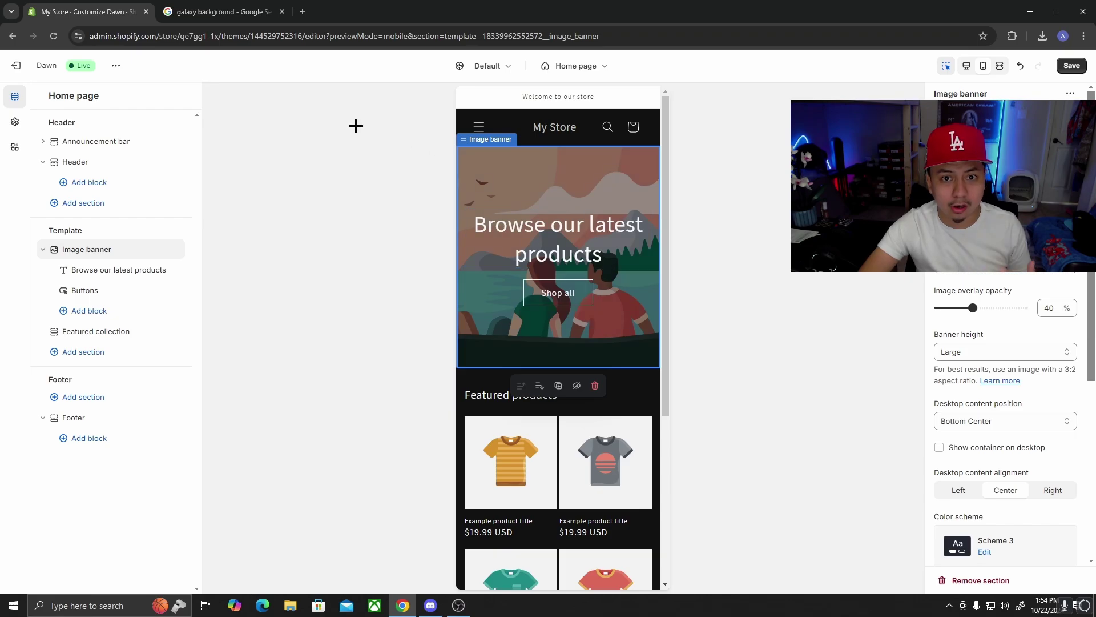
# Open the Crazy Vendor store preview at crazyyvendor.myshopify.com in a new browser tab.
pyautogui.click(303, 11)
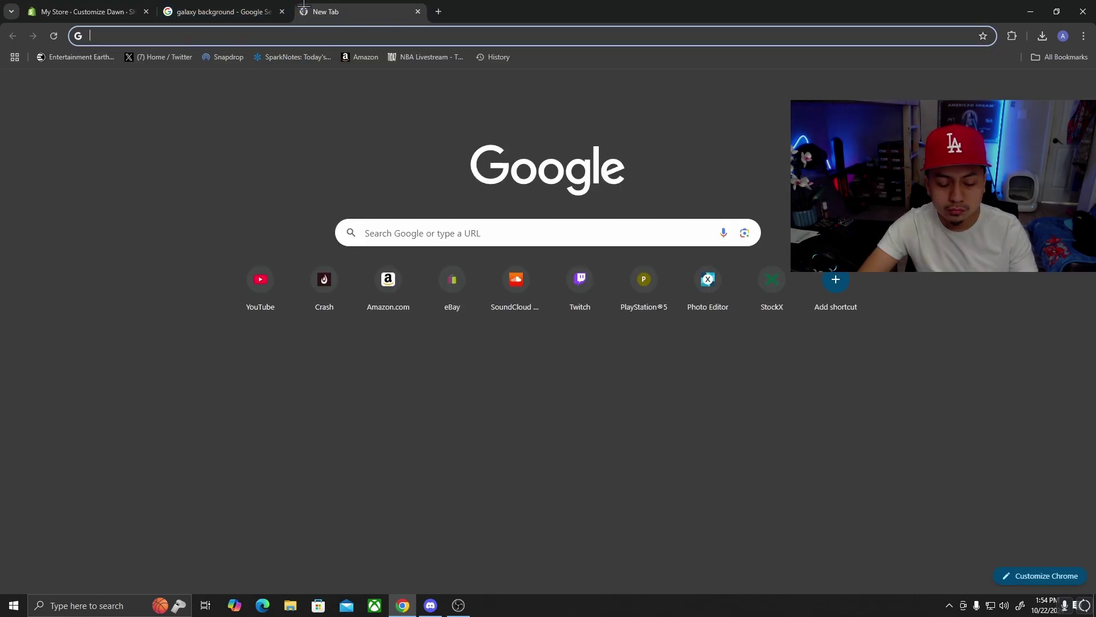
pyautogui.write('cr')
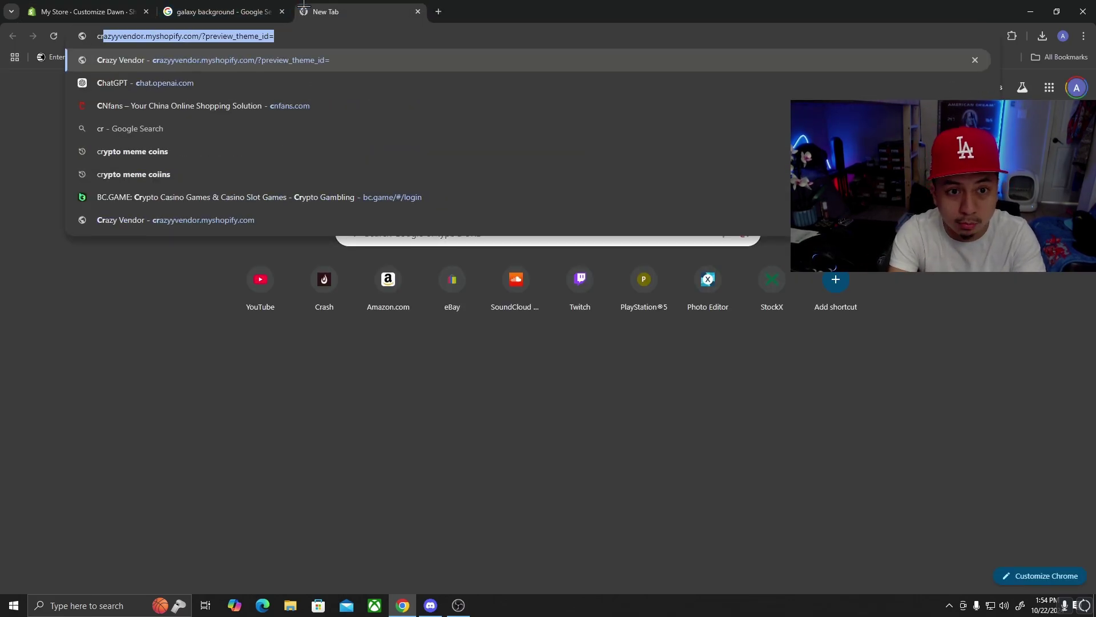
pyautogui.write('az')
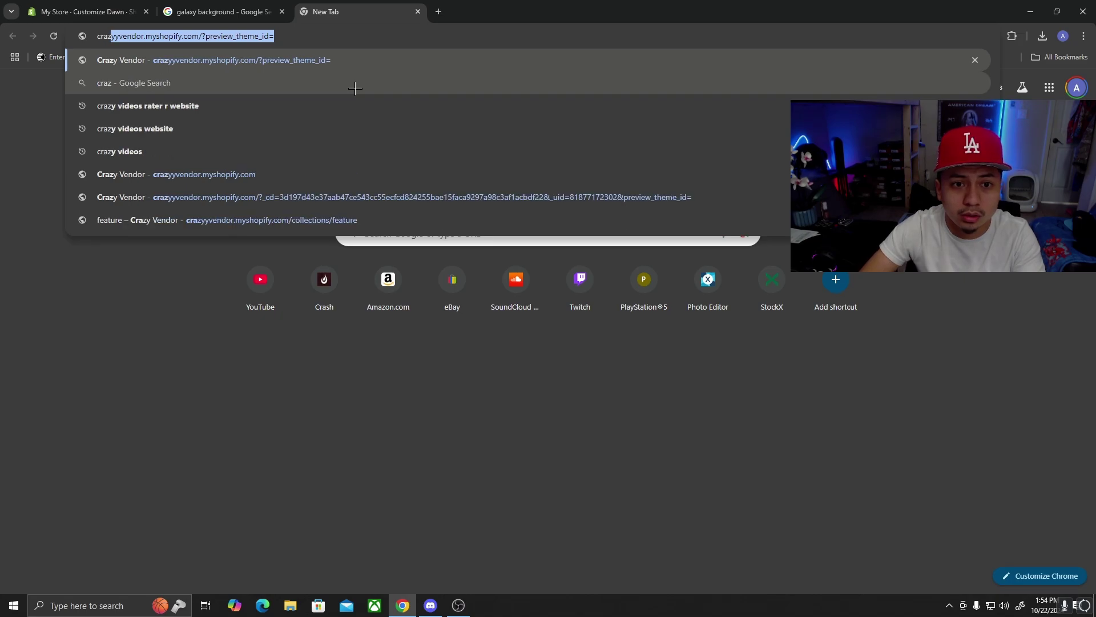
pyautogui.press('Return')
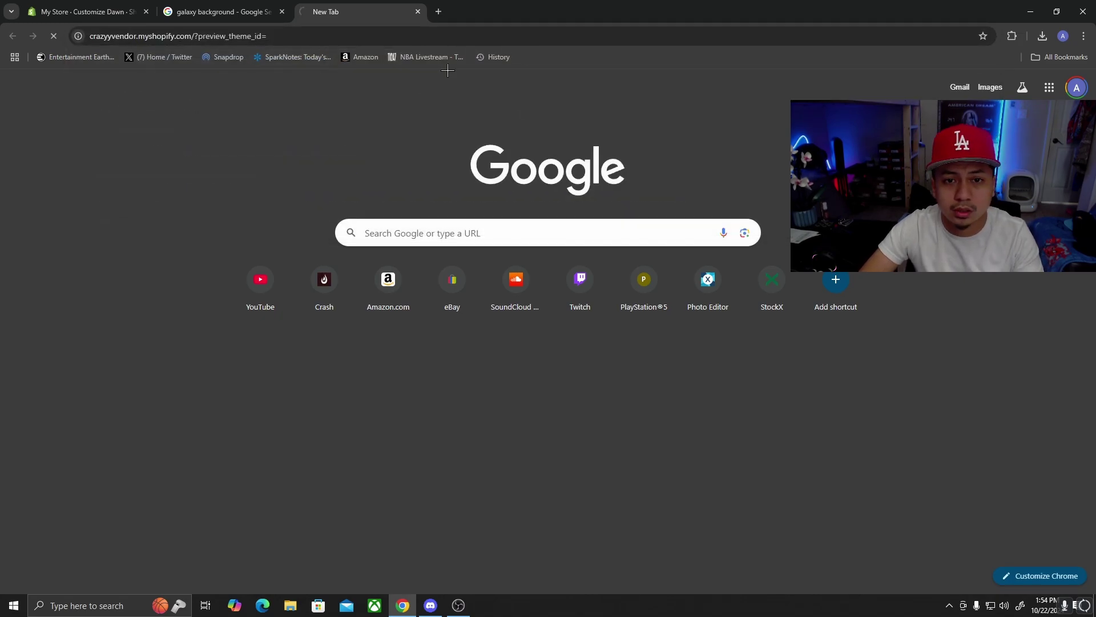
# Examine the Crazy Vendor home page's starry banner and featured collection area.
pyautogui.scroll(-2, 631, 276)
pyautogui.scroll(2, 595, 254)
pyautogui.scroll(-4, 594, 254)
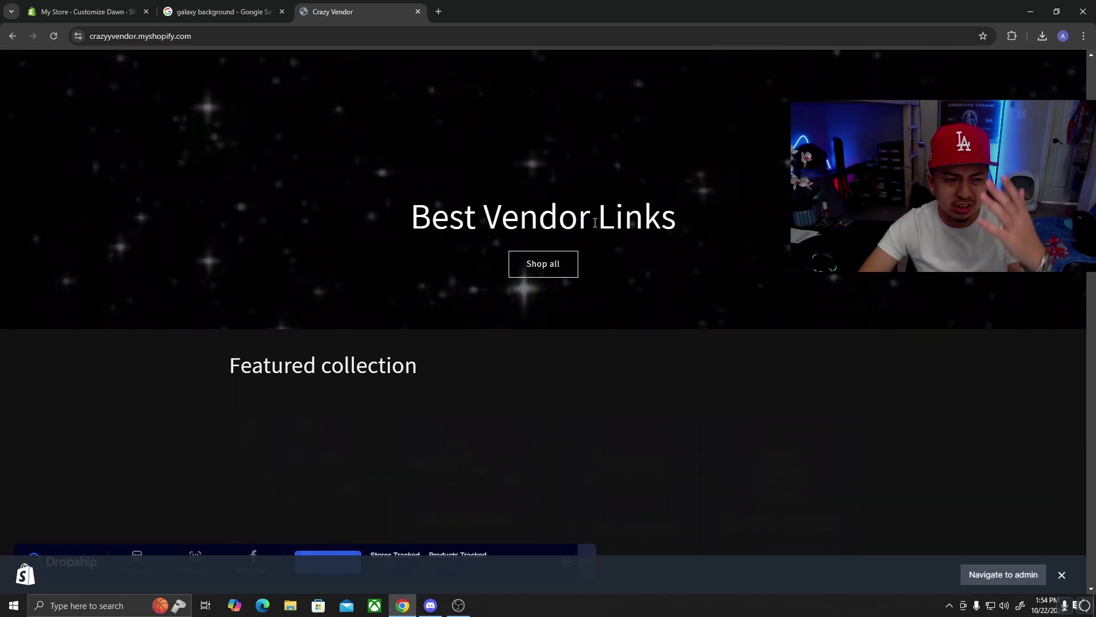
pyautogui.scroll(4, 594, 254)
# Return to the theme editor and switch the home page preview from mobile to desktop view.
pyautogui.click(223, 11)
pyautogui.click(108, 4)
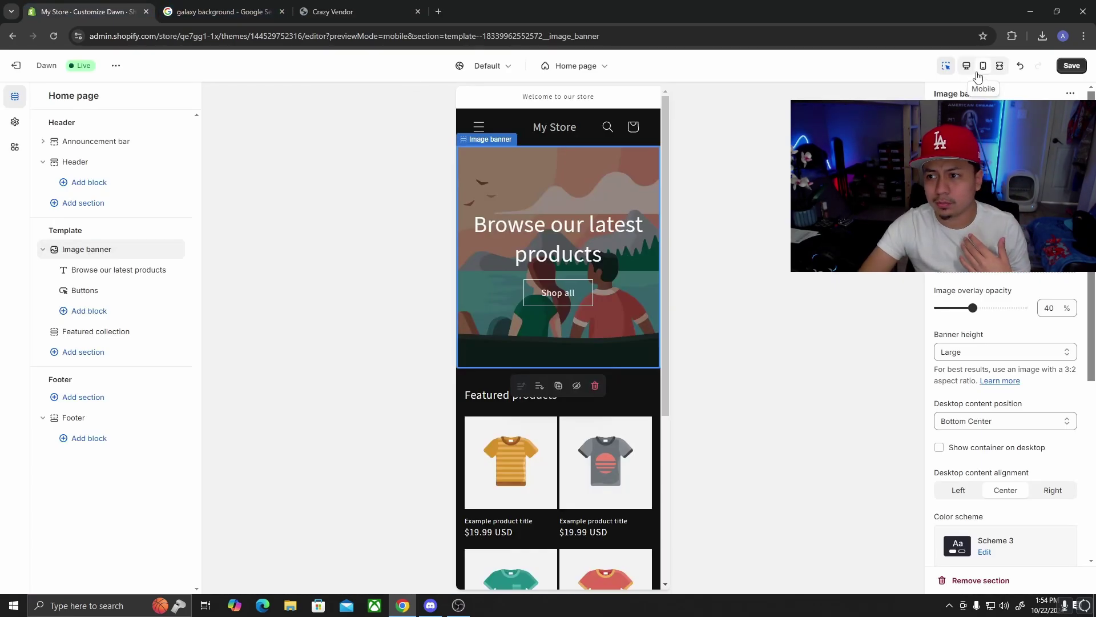
pyautogui.click(980, 71)
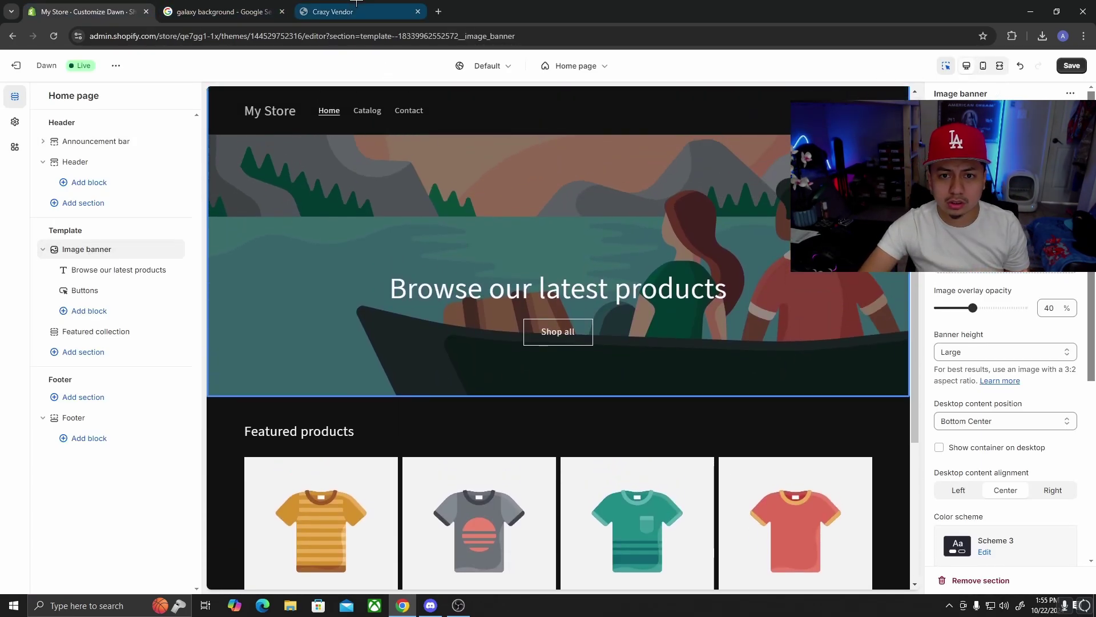
# Examine the Crazy Vendor home page layout, including its featured collection and individual product sections.
pyautogui.click(356, 4)
pyautogui.scroll(-7, 583, 320)
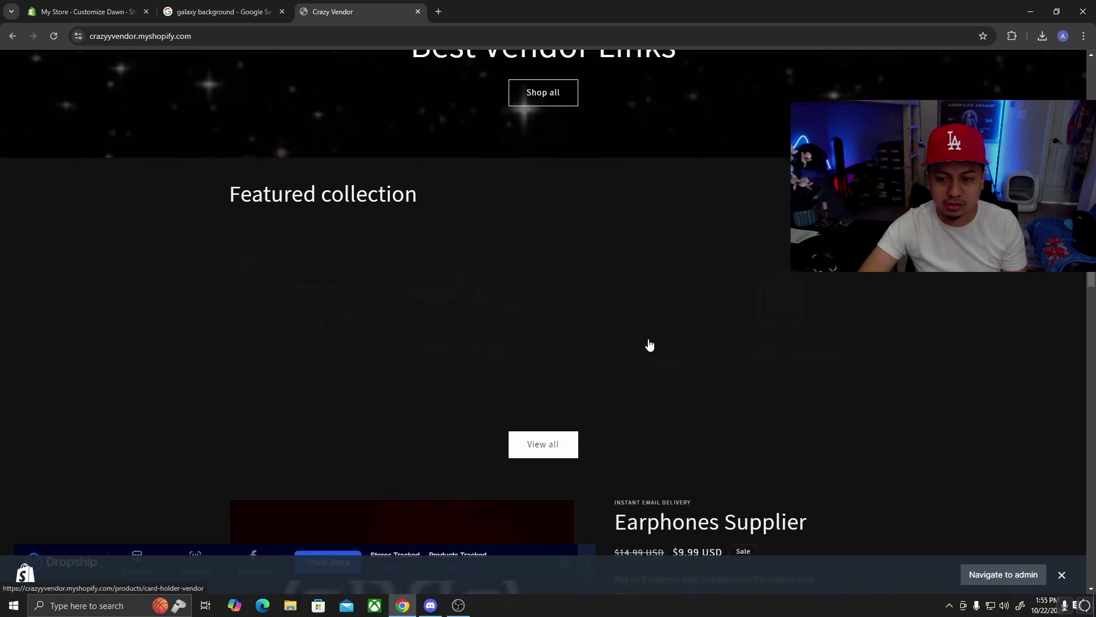
pyautogui.scroll(-1, 692, 357)
pyautogui.scroll(3, 499, 266)
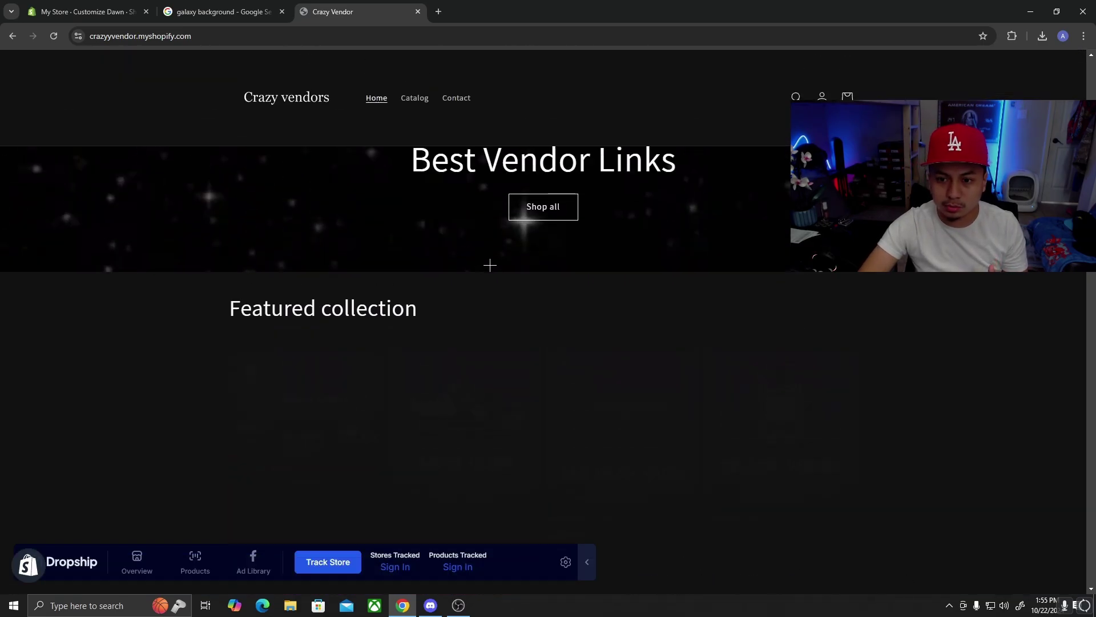
pyautogui.scroll(-12, 573, 311)
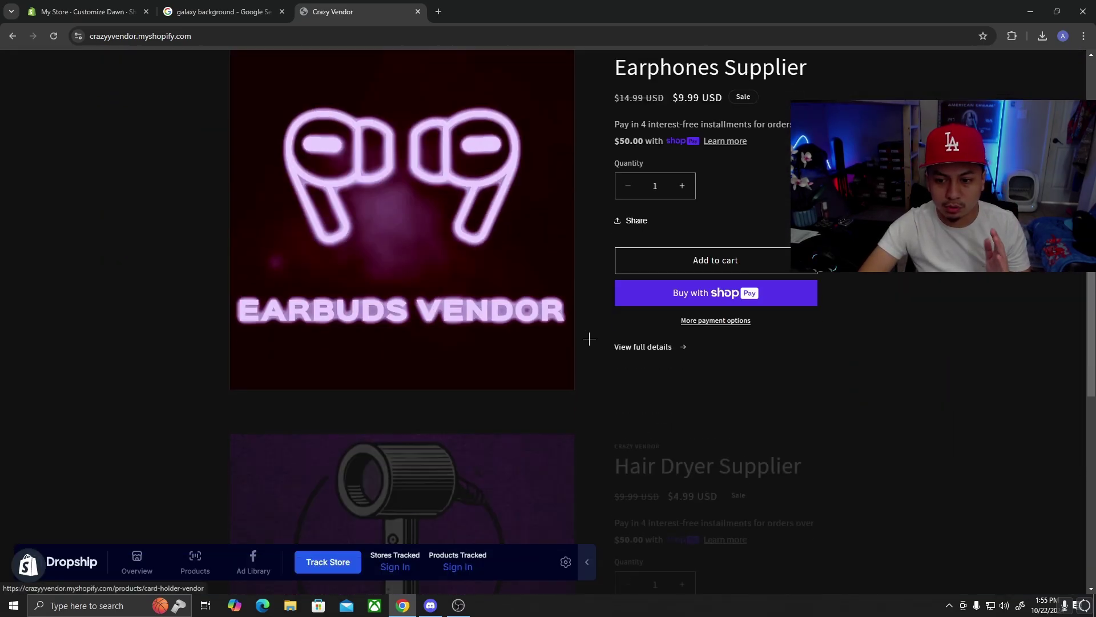
pyautogui.scroll(-10, 587, 342)
pyautogui.scroll(9, 584, 346)
pyautogui.scroll(15, 583, 346)
pyautogui.scroll(-10, 581, 410)
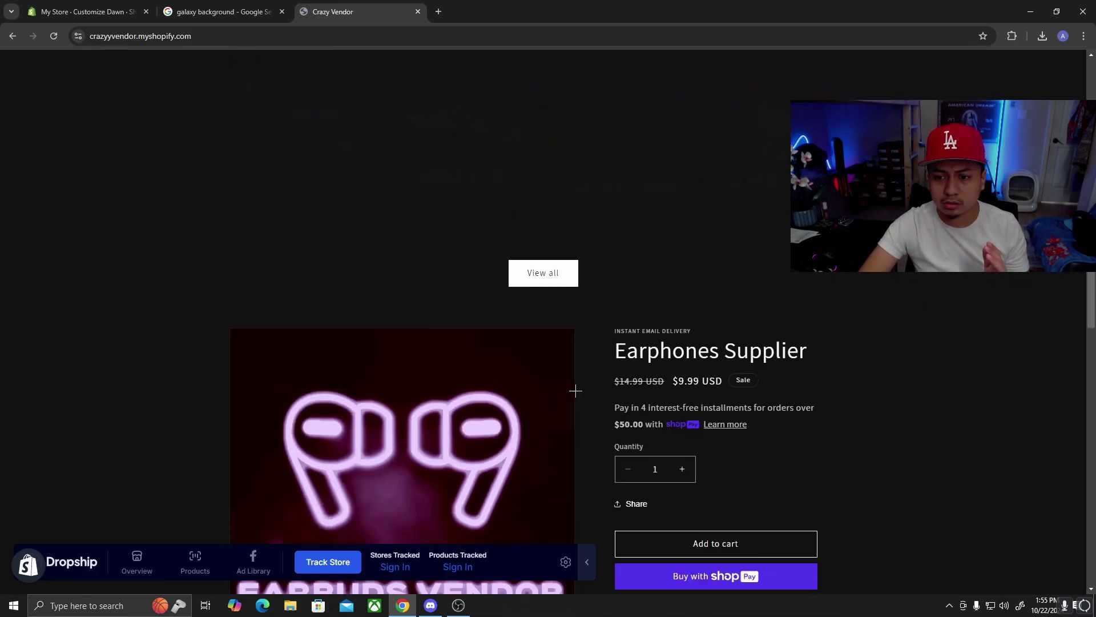
# Open the full featured collection of the Crazy Vendor store and dismiss the translation popup.
pyautogui.click(546, 270)
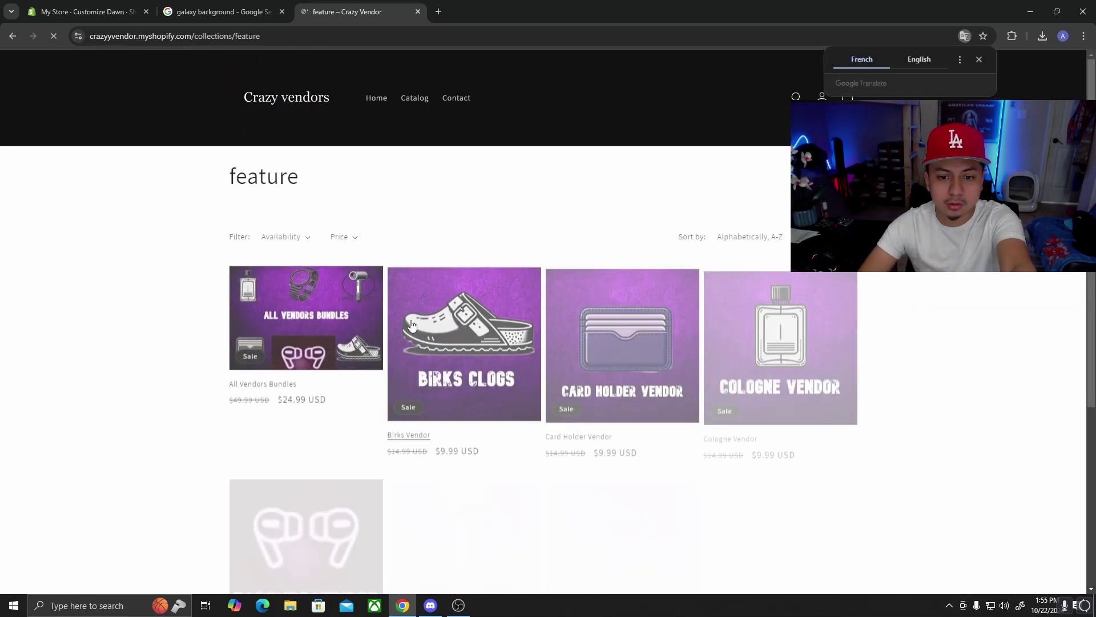
pyautogui.scroll(-2, 477, 244)
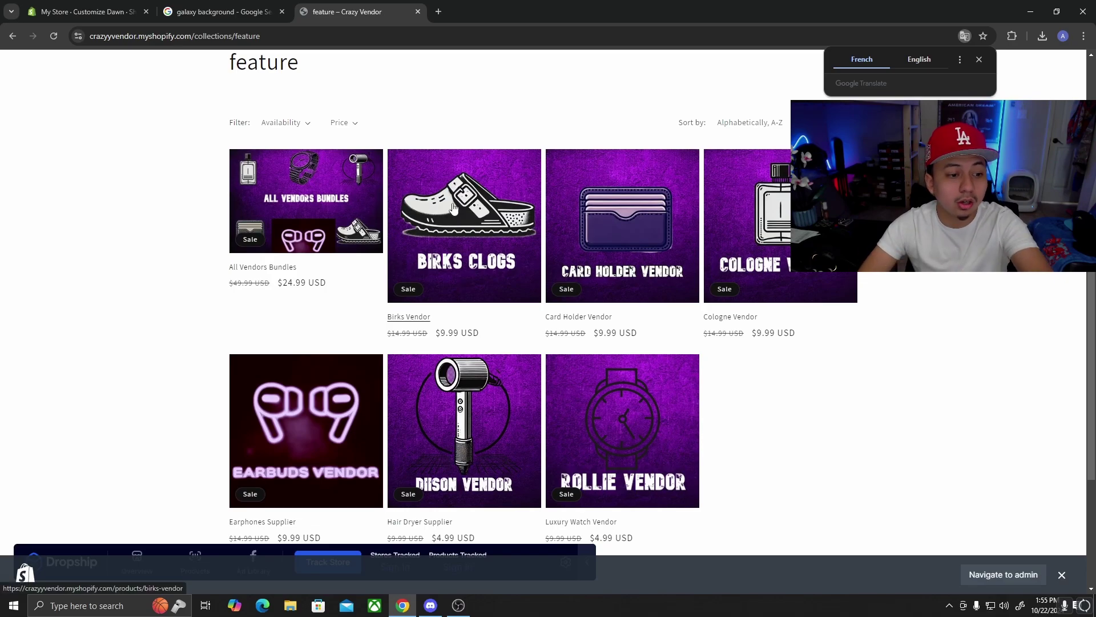
pyautogui.click(979, 58)
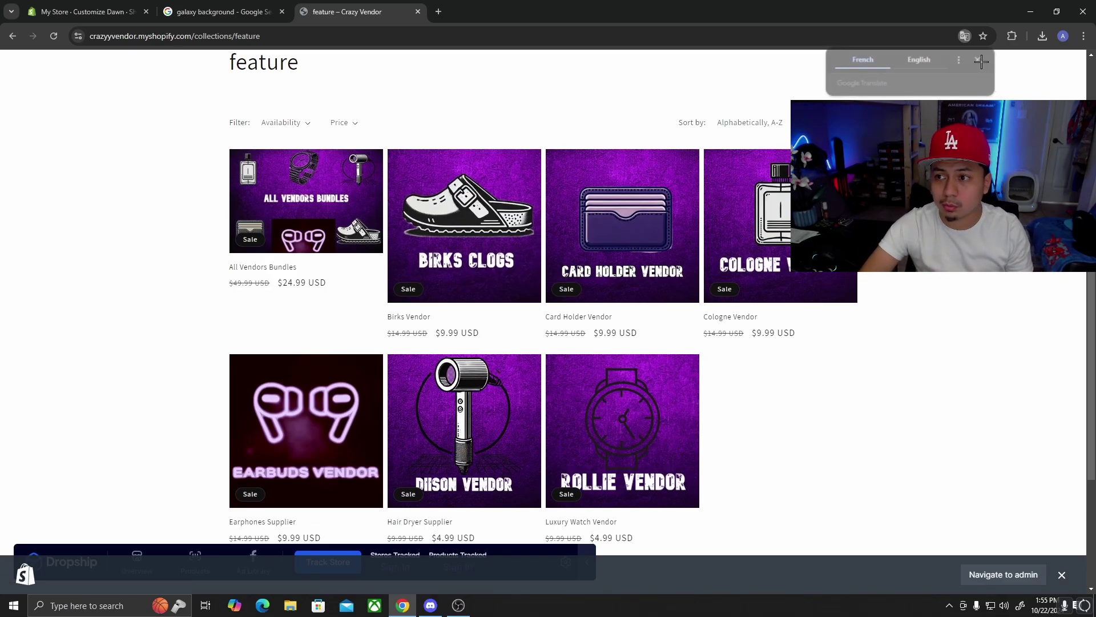
# Capture the Birks Clogs product image with the Snipping Tool and close the snip without saving it.
pyautogui.click(104, 606)
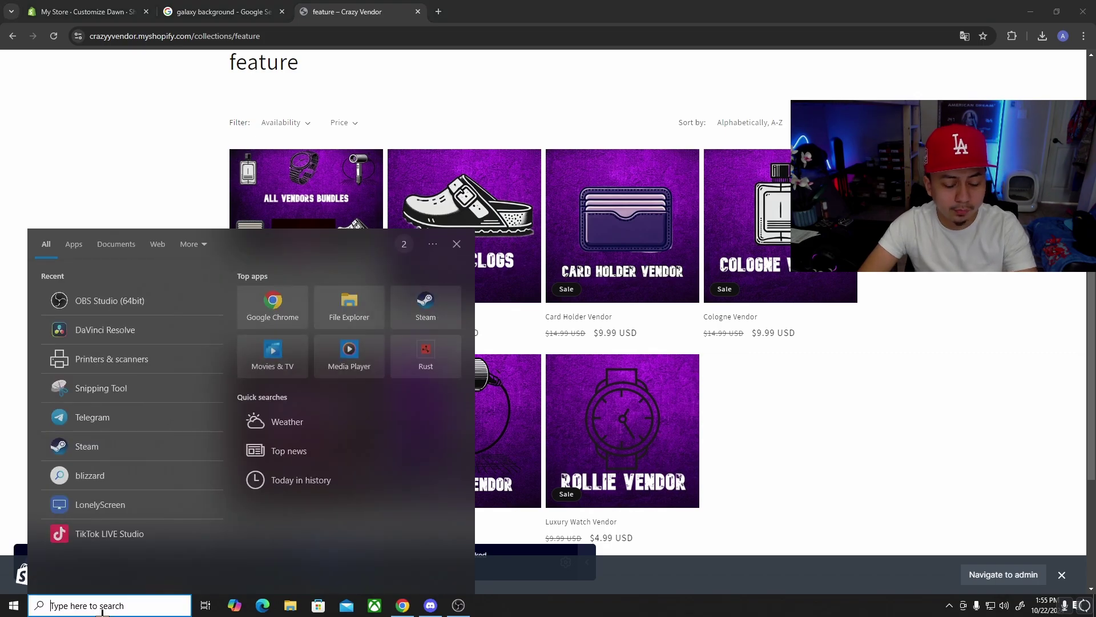
pyautogui.write('sn')
pyautogui.click(103, 289)
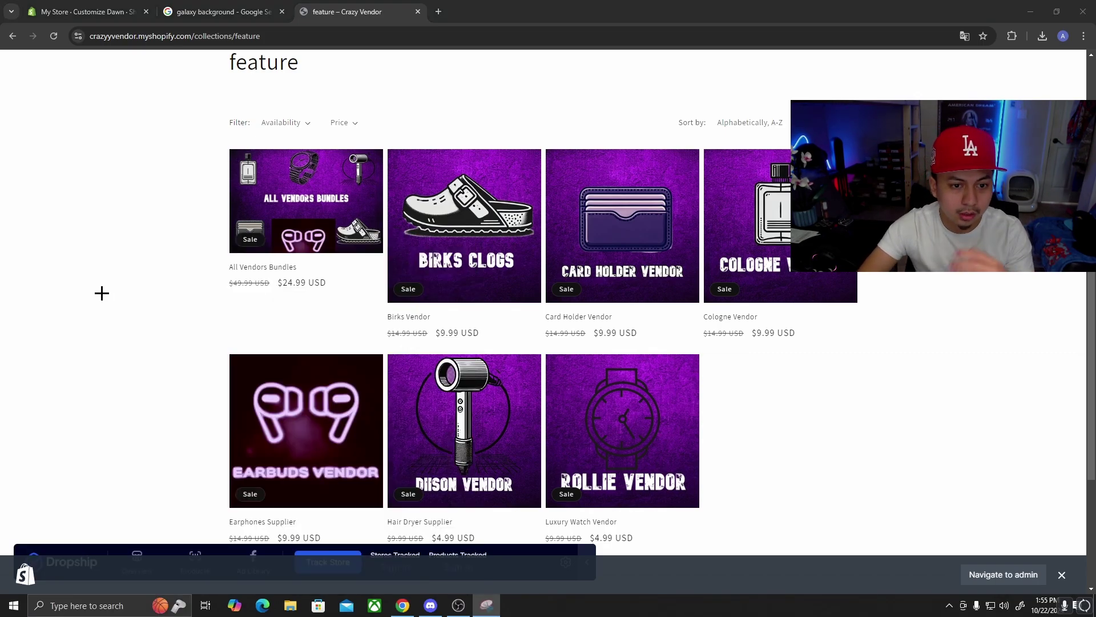
pyautogui.moveTo(433, 259); pyautogui.dragTo(911, 393)
pyautogui.click(814, 409)
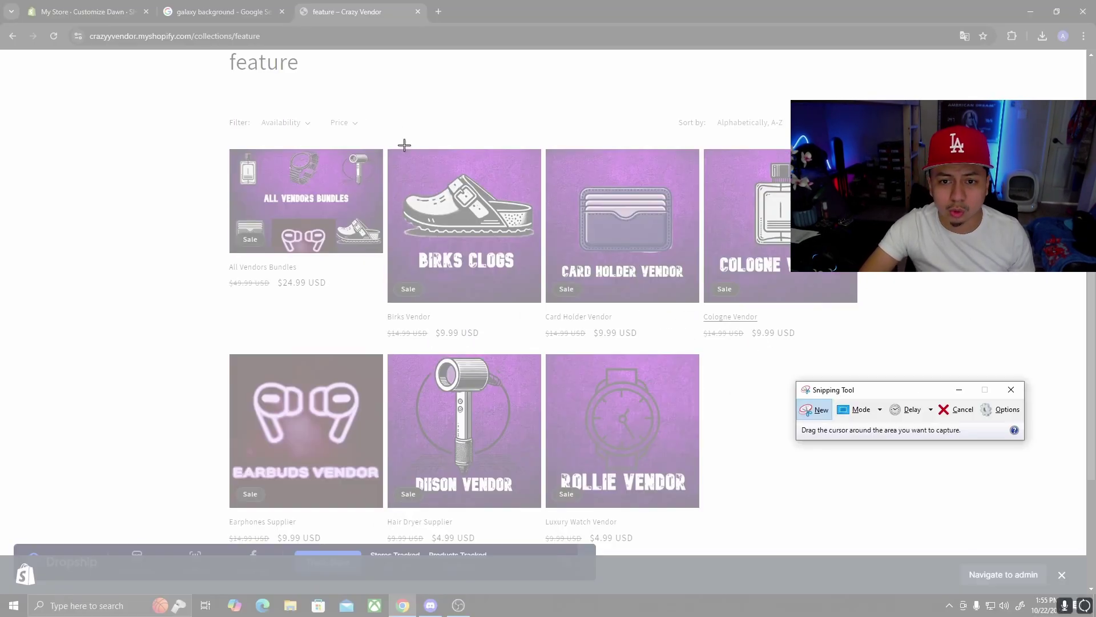
pyautogui.moveTo(389, 149); pyautogui.dragTo(540, 283)
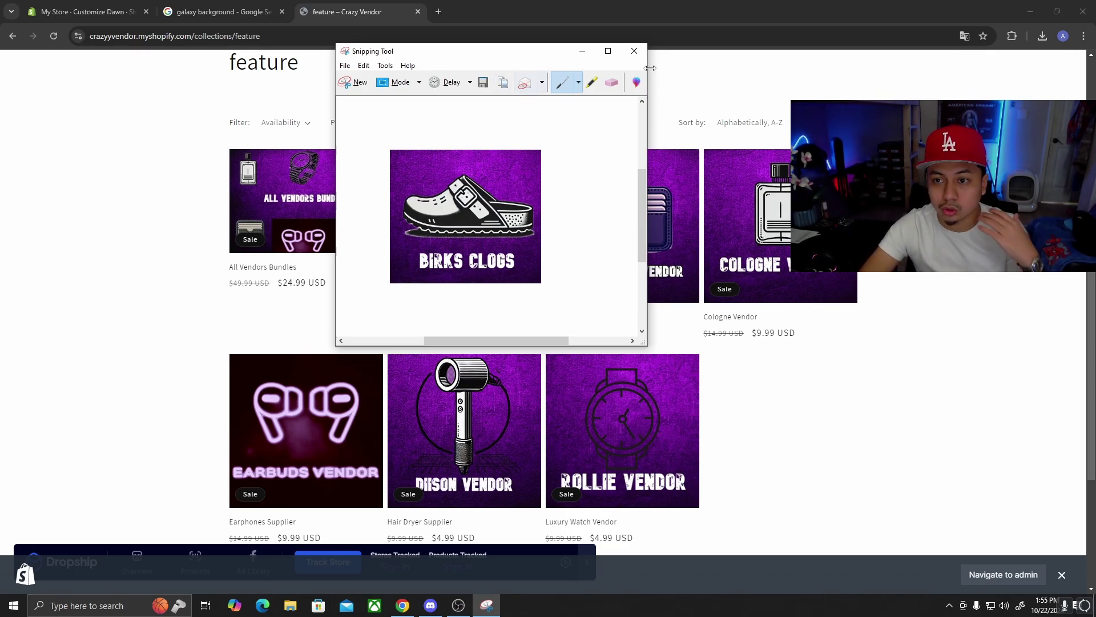
pyautogui.click(634, 51)
pyautogui.click(545, 205)
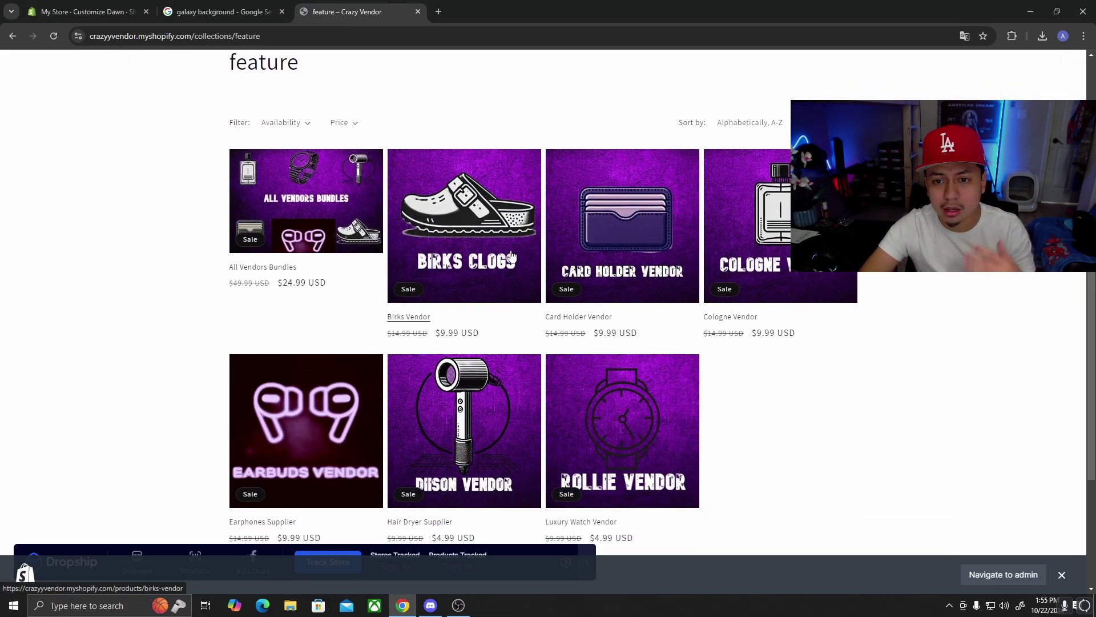
# Open ChatGPT in a new browser tab and generate an AirPods clipart image.
pyautogui.click(438, 11)
pyautogui.write('chatg')
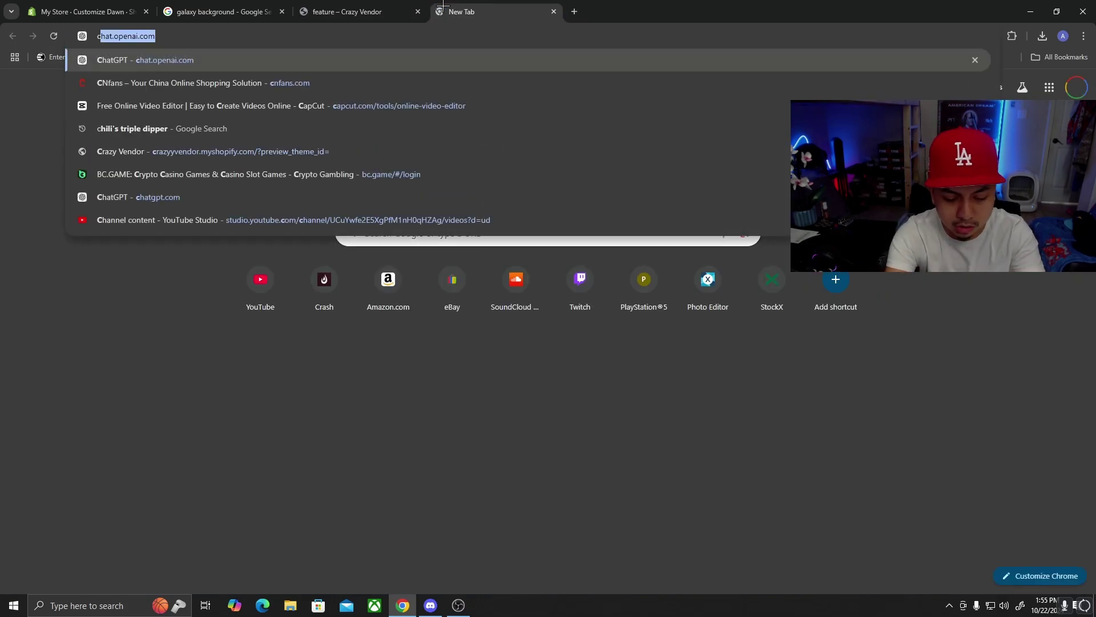
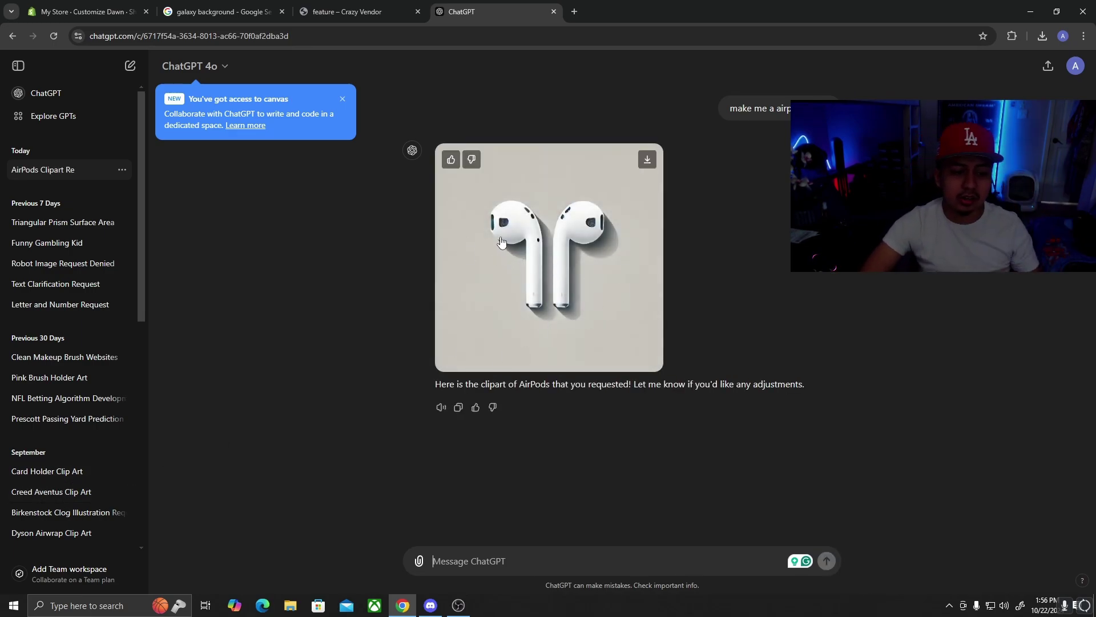
# Look over the Crazy Vendor feature collection and its All Vendors Bundles product page, ending back on the collection.
pyautogui.click(346, 12)
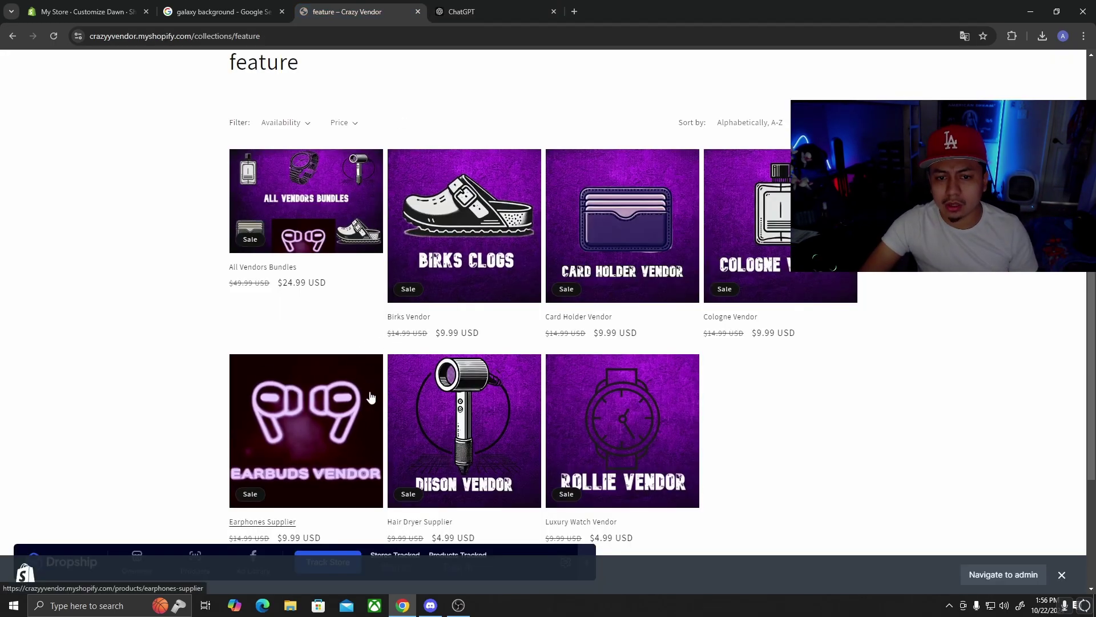
pyautogui.scroll(2, 462, 250)
pyautogui.scroll(-2, 577, 323)
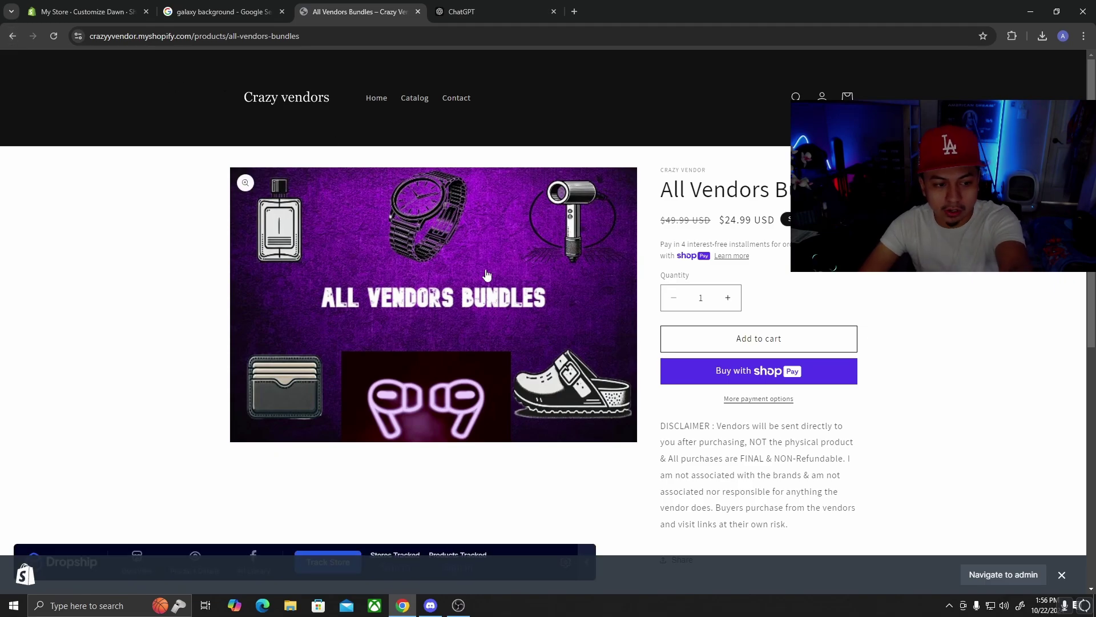
pyautogui.click(12, 36)
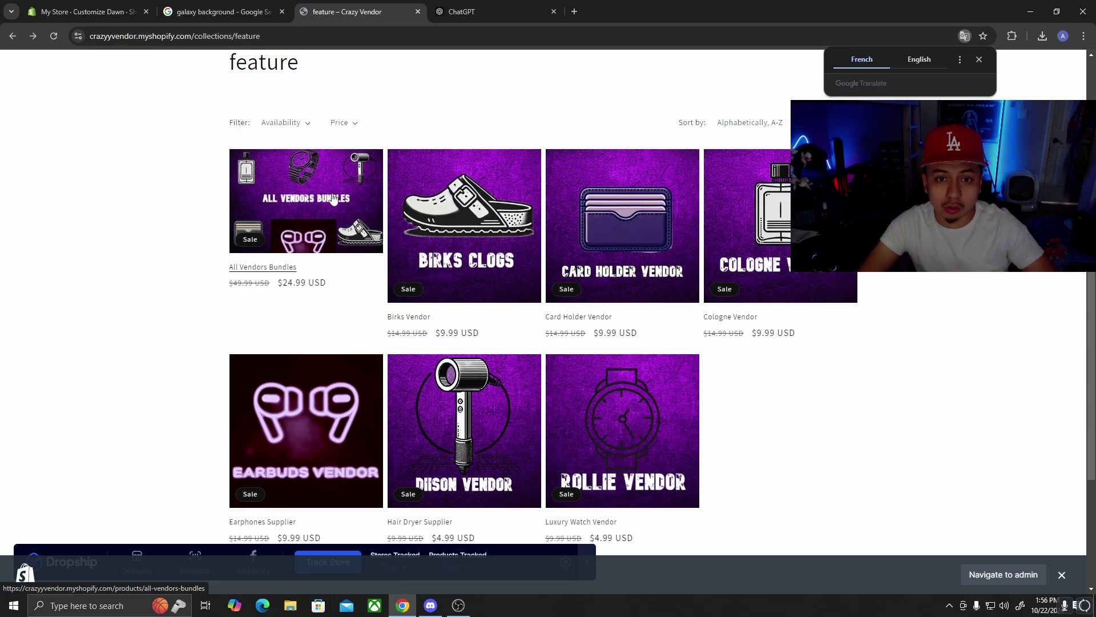
pyautogui.scroll(2, 333, 198)
# Return to the theme editor, review the home page preview from banner to footer, and select the Header section.
pyautogui.hotkey('ctrl', '1')
pyautogui.scroll(-3, 628, 343)
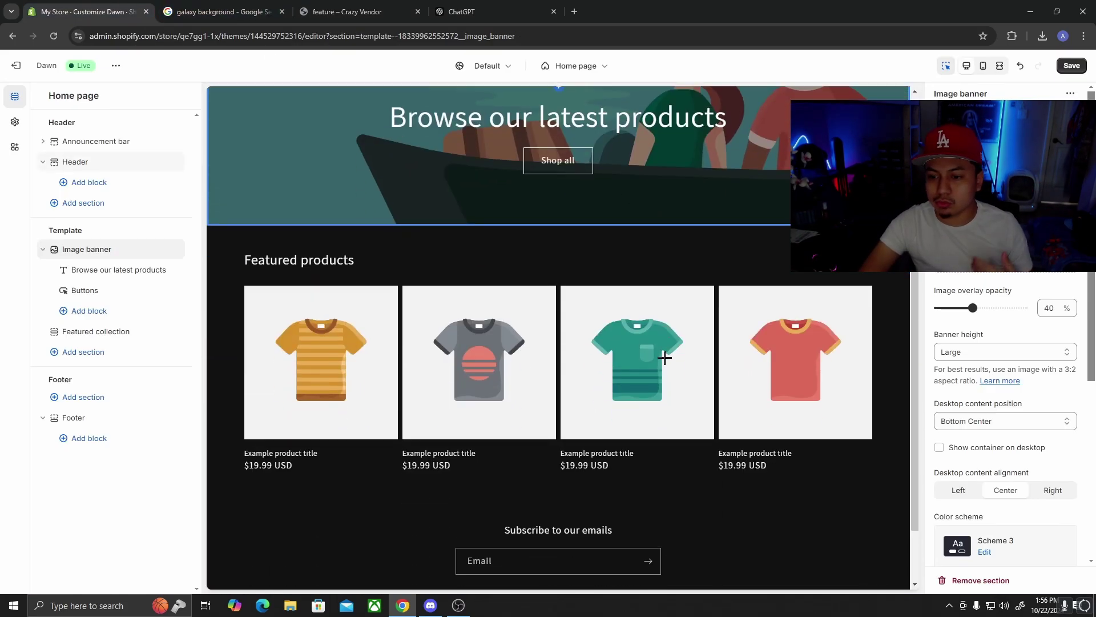
pyautogui.scroll(-2, 665, 358)
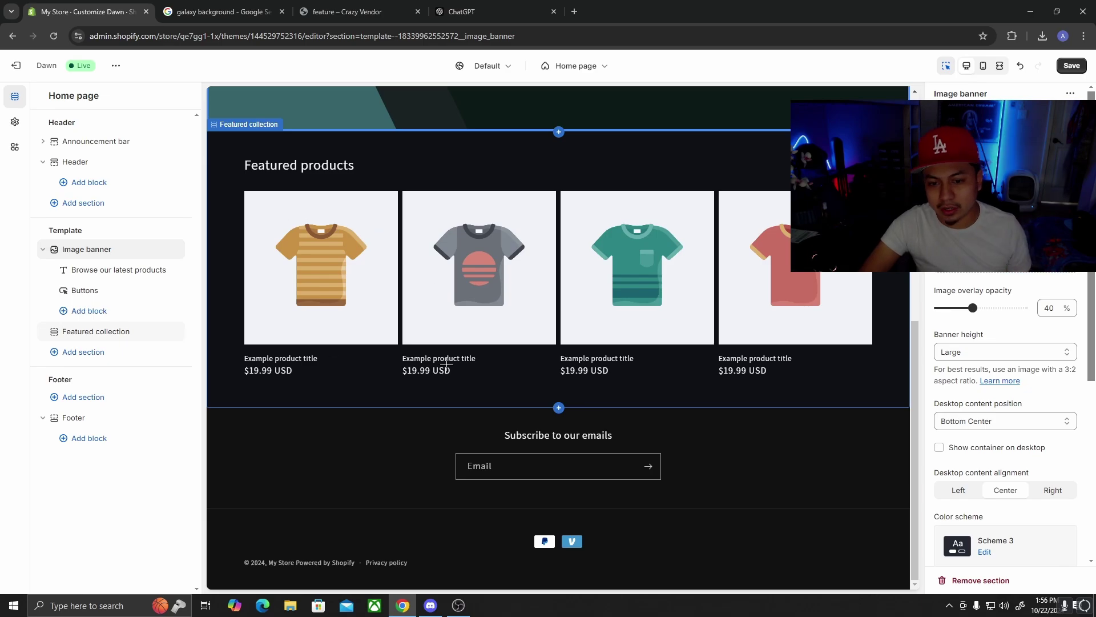
pyautogui.scroll(8, 446, 363)
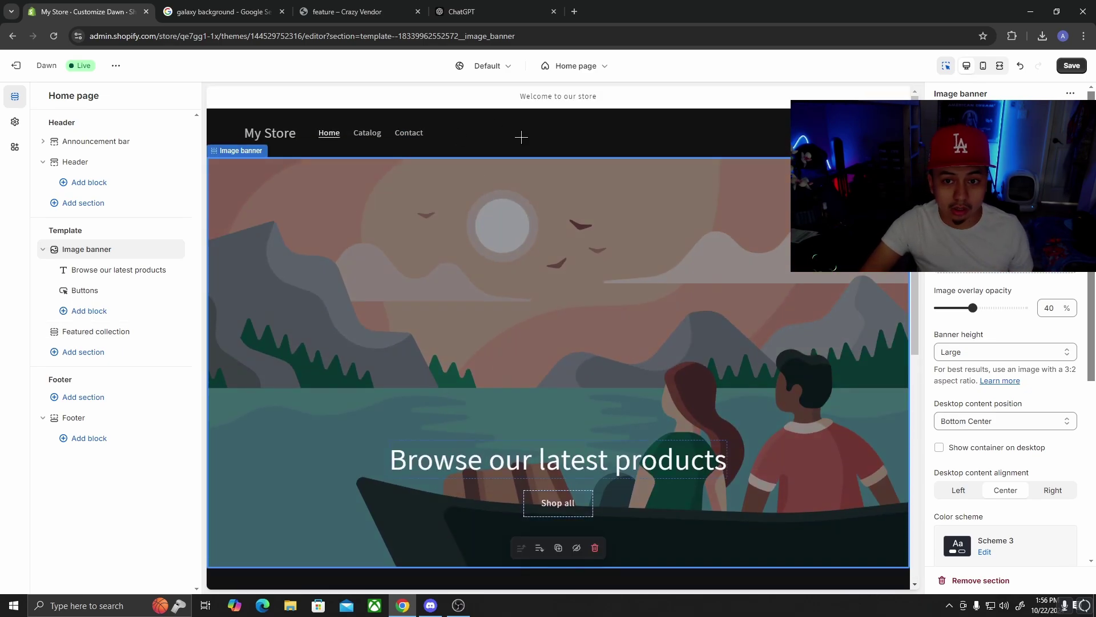
pyautogui.click(521, 137)
pyautogui.scroll(-5, 693, 310)
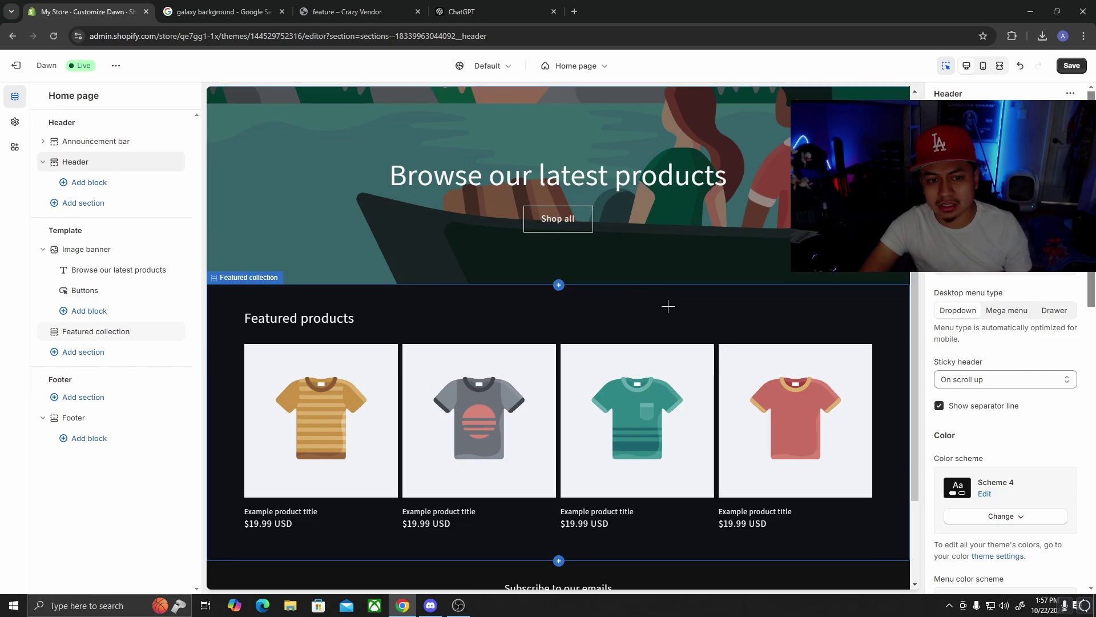
pyautogui.scroll(5, 668, 306)
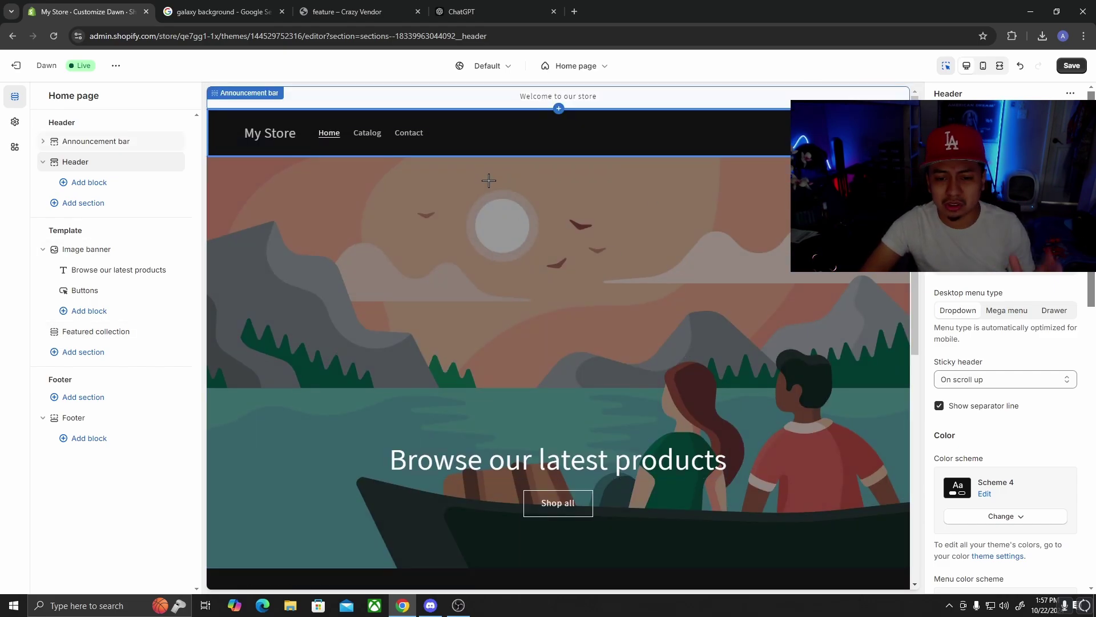
# Leave the theme editor for the store's Themes page, checking the Crazy Vendor feature collection in between.
pyautogui.hotkey('alt', 'Left')
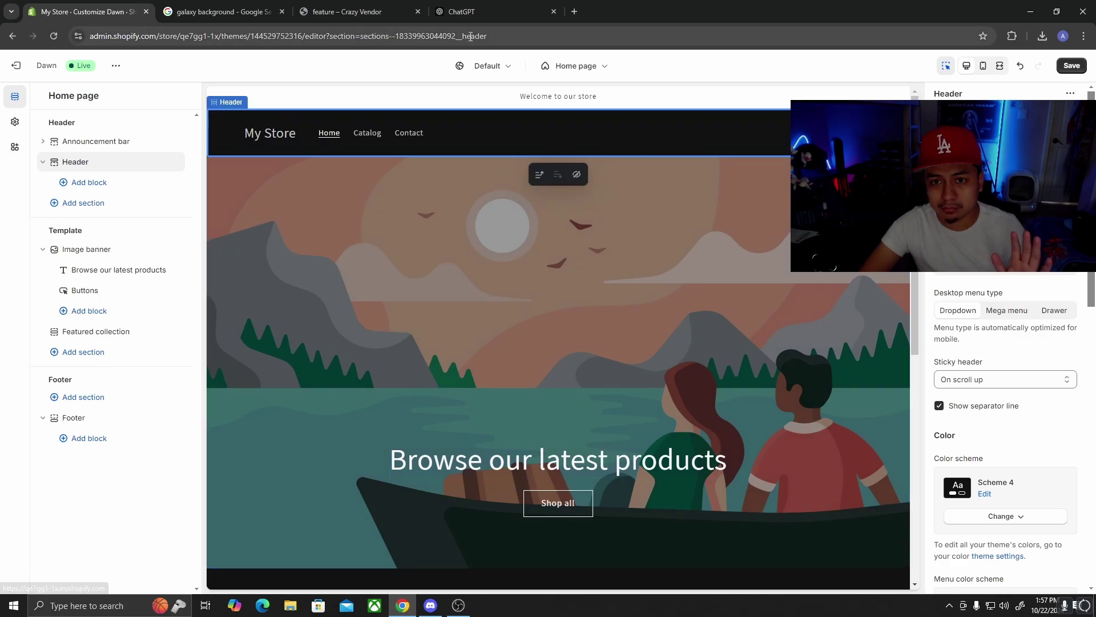
pyautogui.click(401, 6)
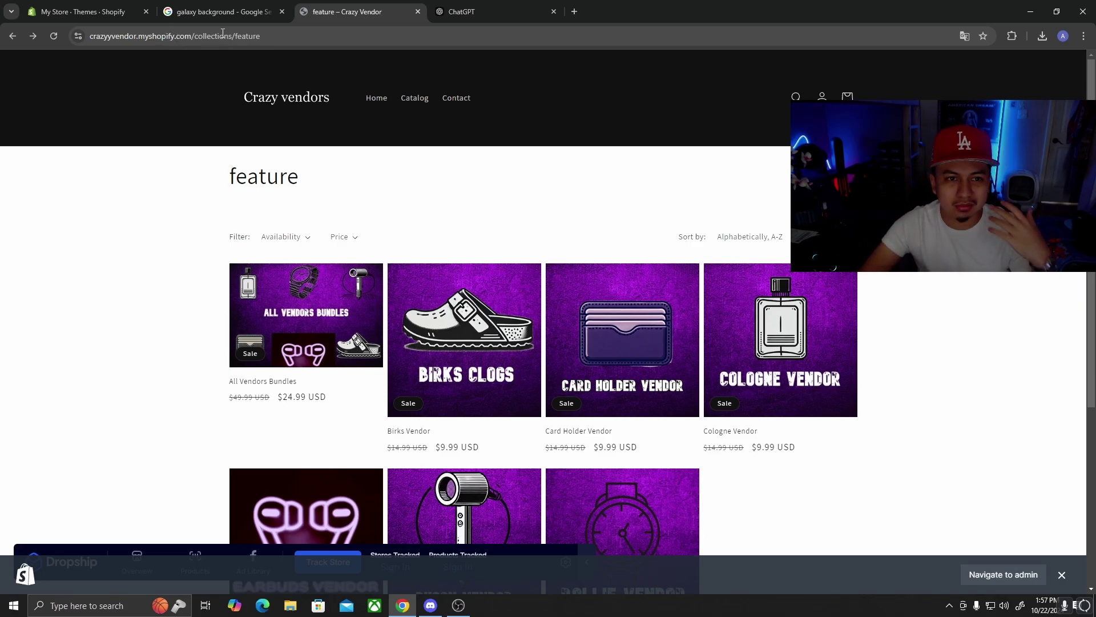
pyautogui.click(85, 12)
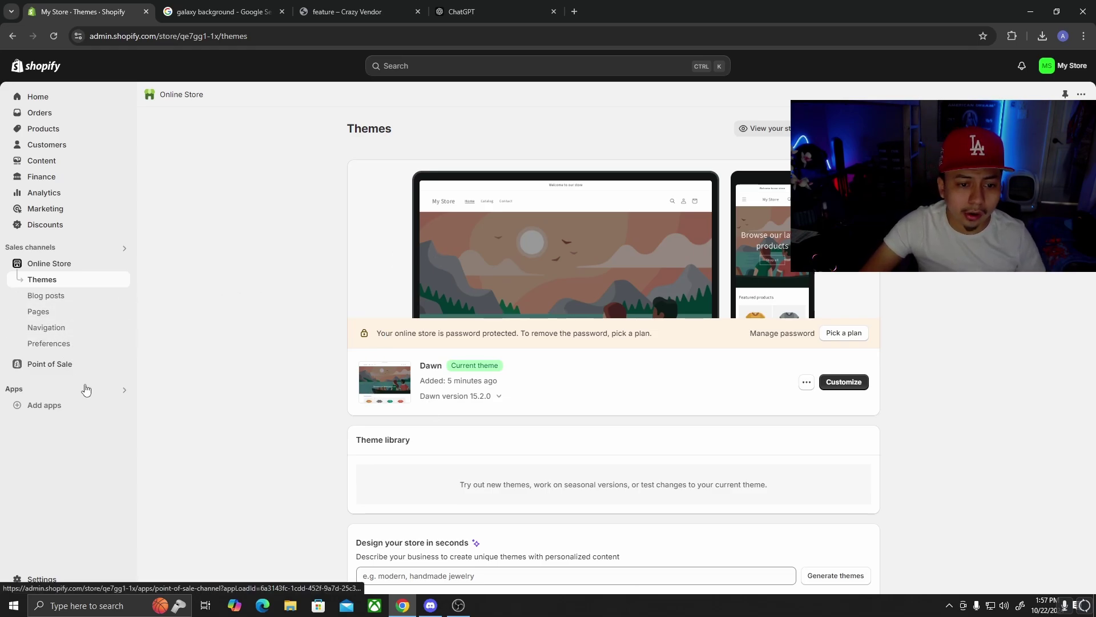
# Open the recommended apps for the store and continue to the Shopify App Store.
pyautogui.click(73, 411)
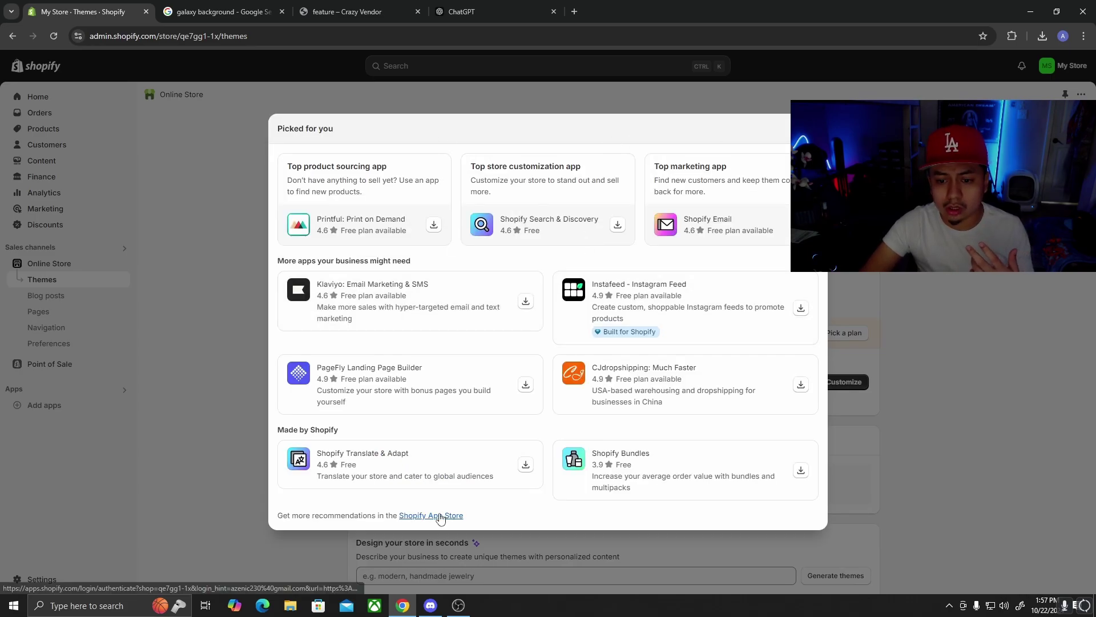
pyautogui.press('Escape')
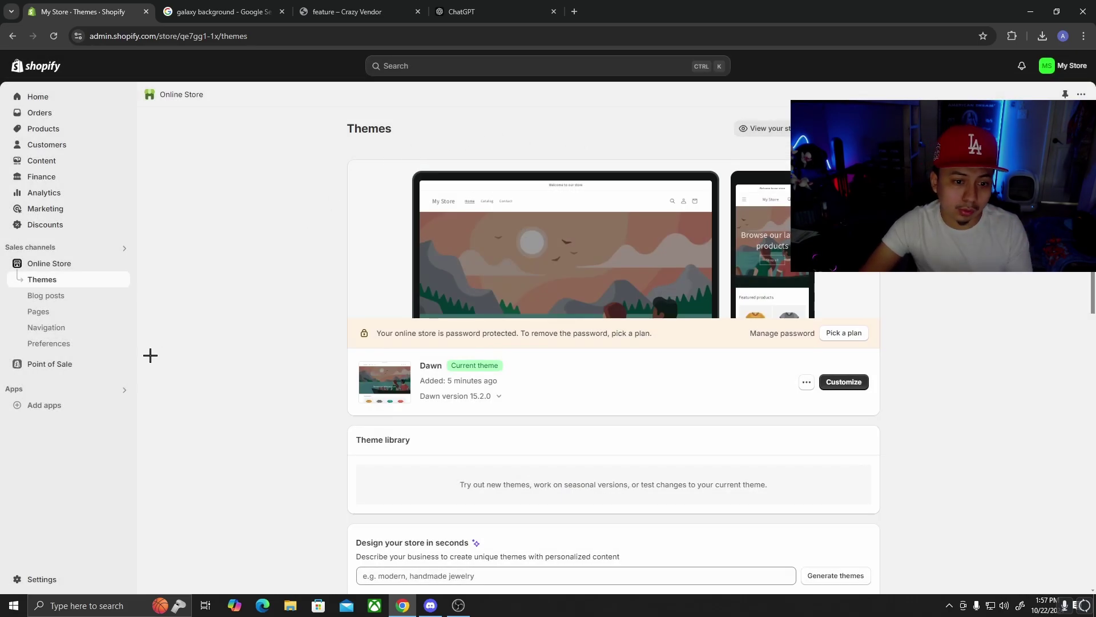
pyautogui.click(46, 406)
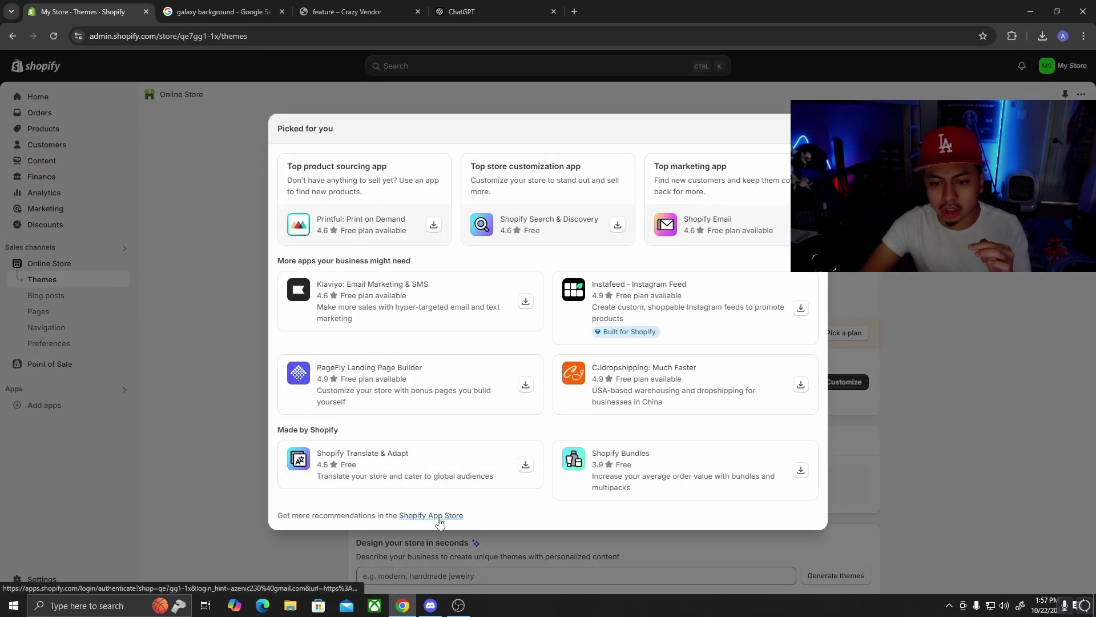
pyautogui.click(434, 516)
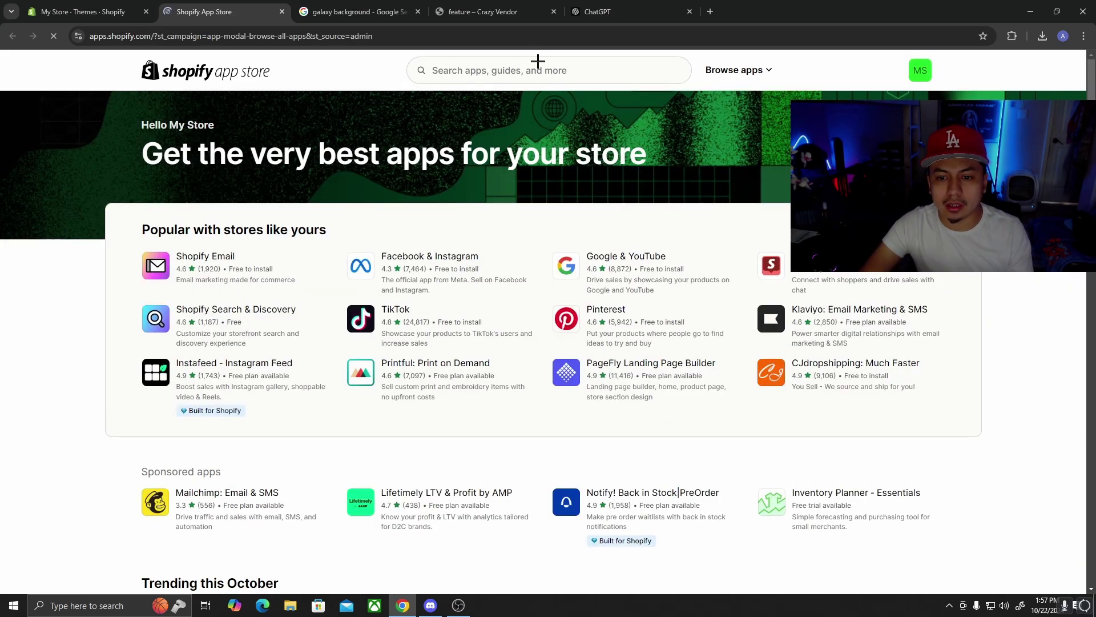
# Search the Shopify App Store for "digital products".
pyautogui.click(539, 65)
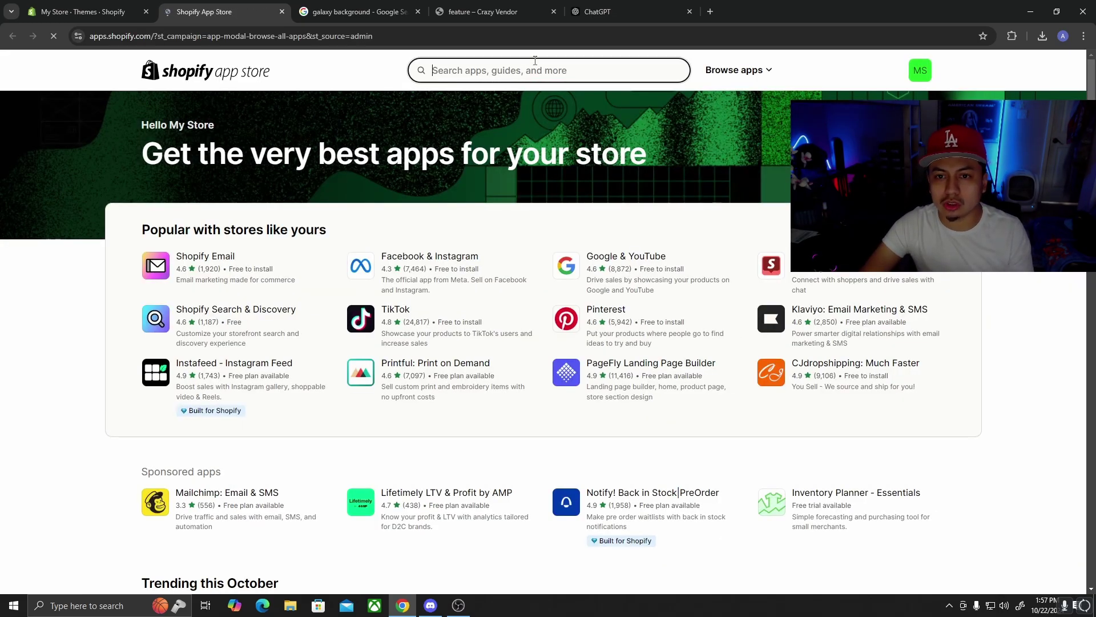
pyautogui.write('digi')
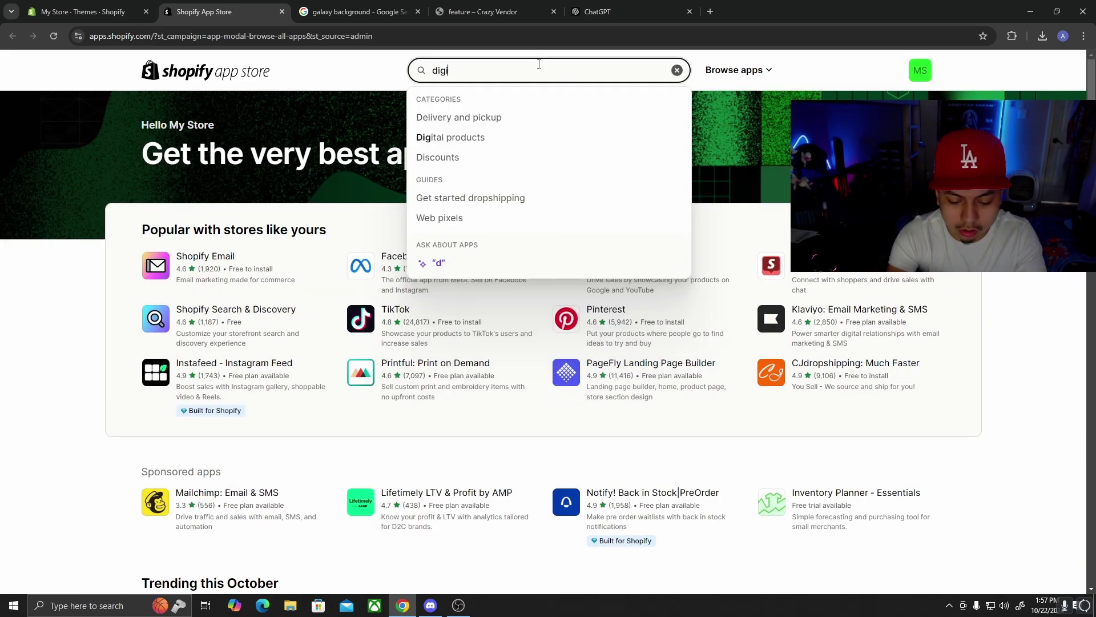
pyautogui.write('tal products')
pyautogui.press('Return')
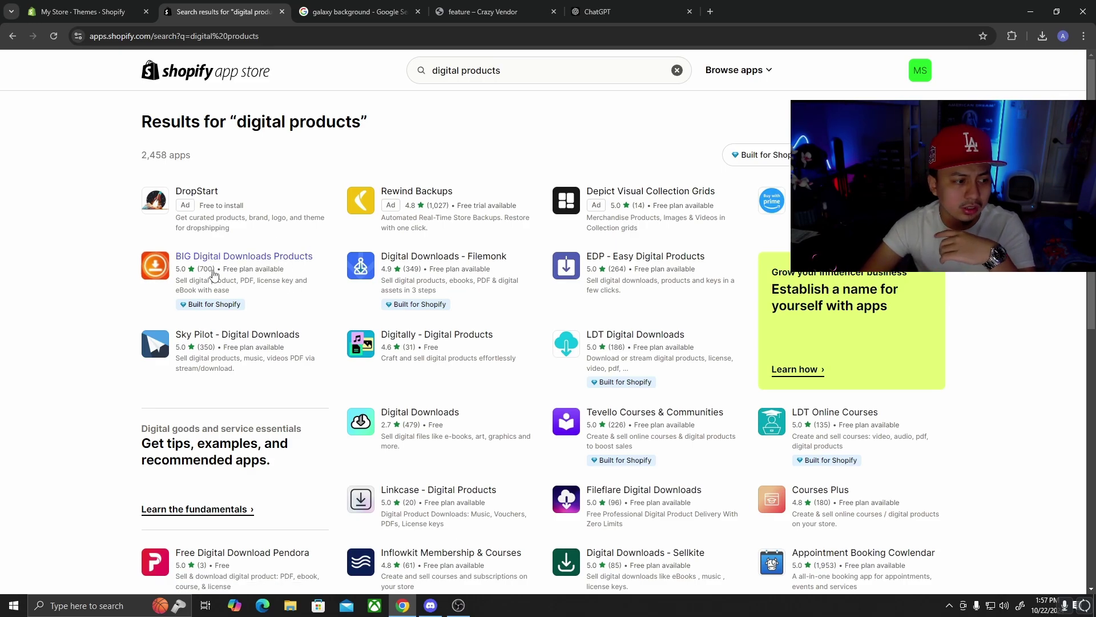
# Install the BIG Digital Downloads Products app on the store and skip its paid All Access Plan.
pyautogui.click(245, 256)
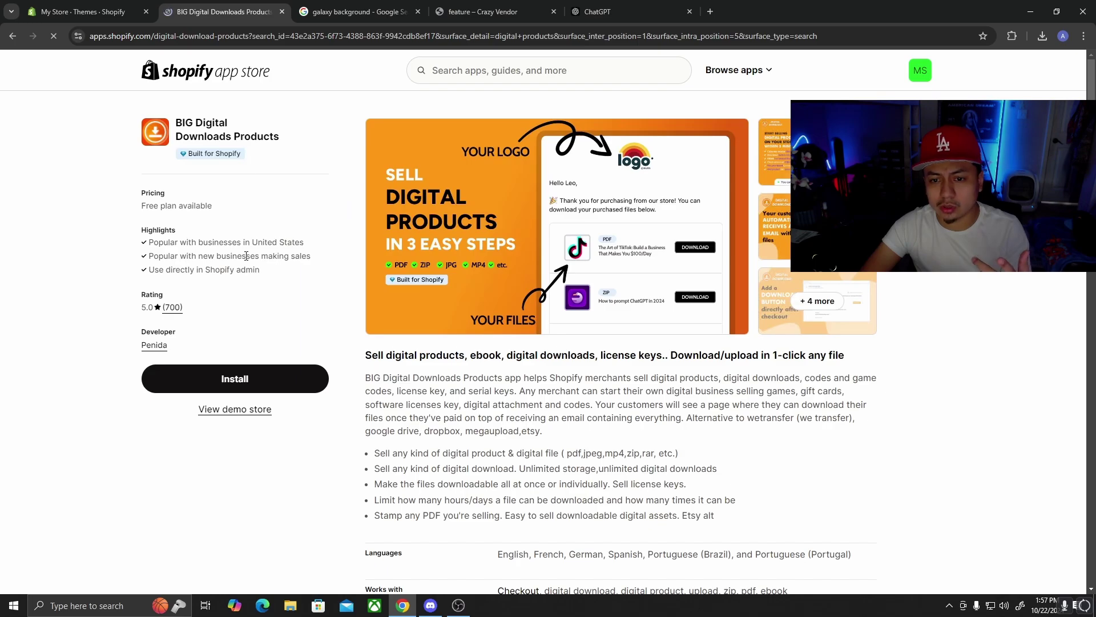
pyautogui.click(292, 381)
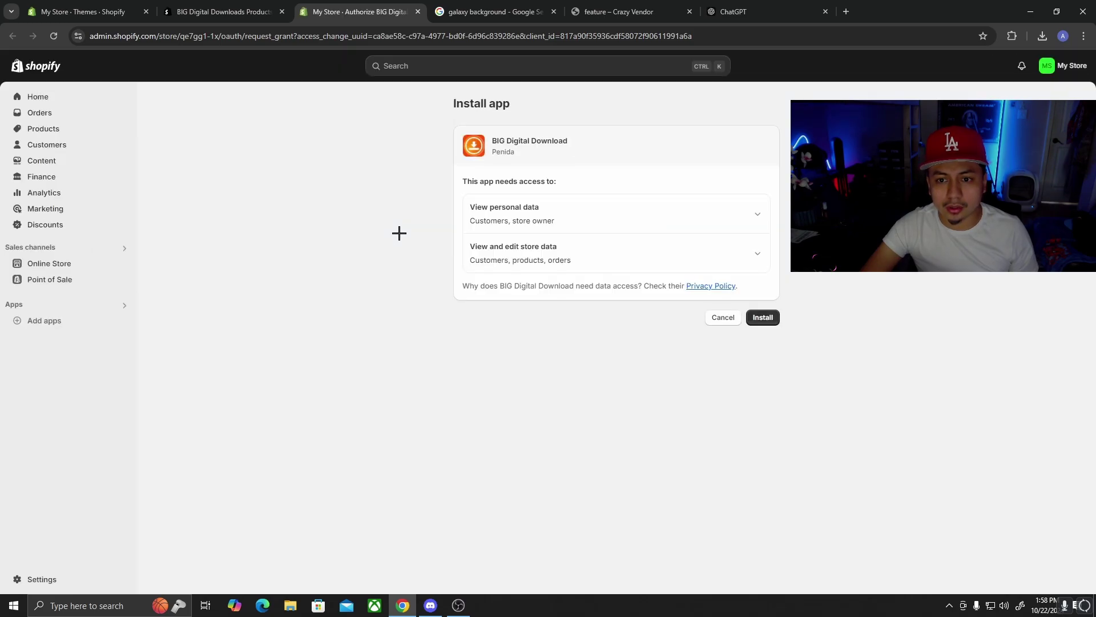
pyautogui.click(761, 315)
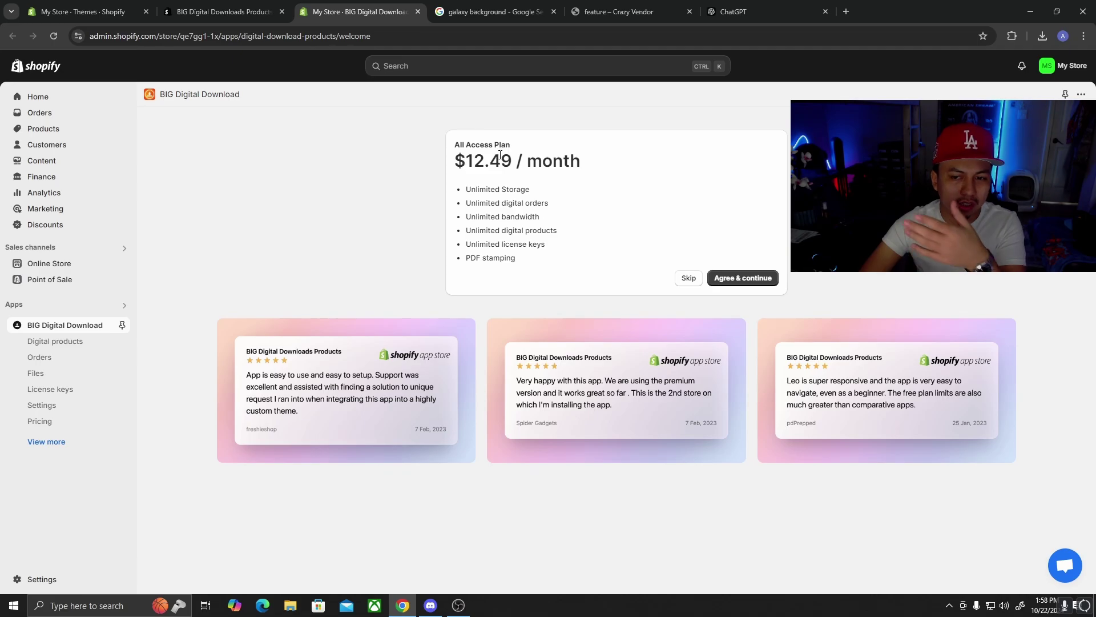
pyautogui.click(689, 279)
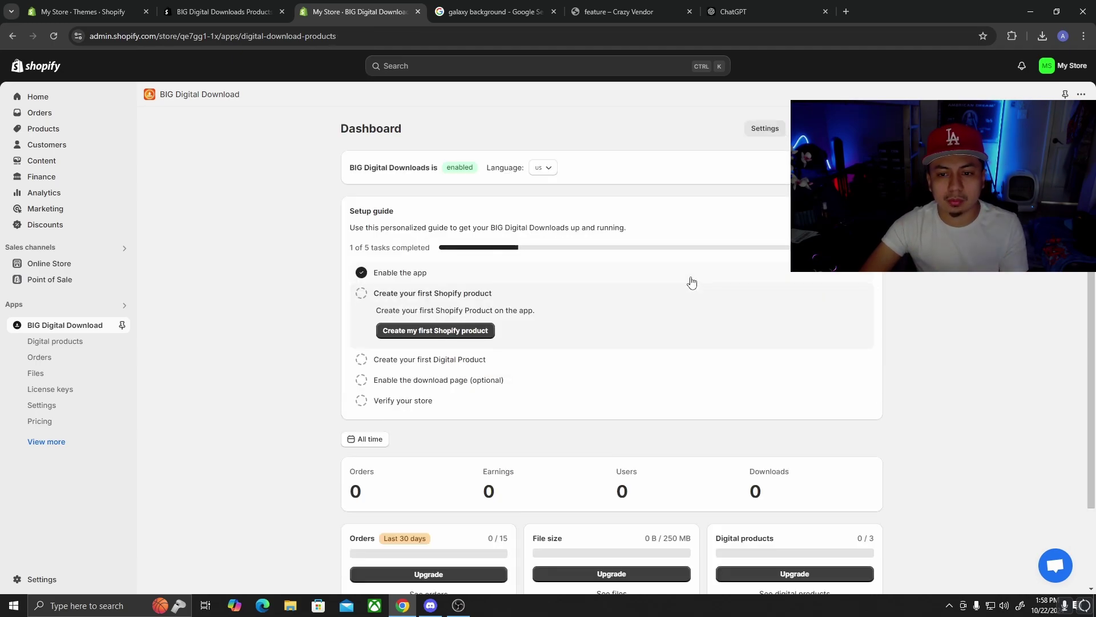
# Start the first Shopify product from the app's setup guide and title it "all vendor bundle".
pyautogui.scroll(-1, 668, 377)
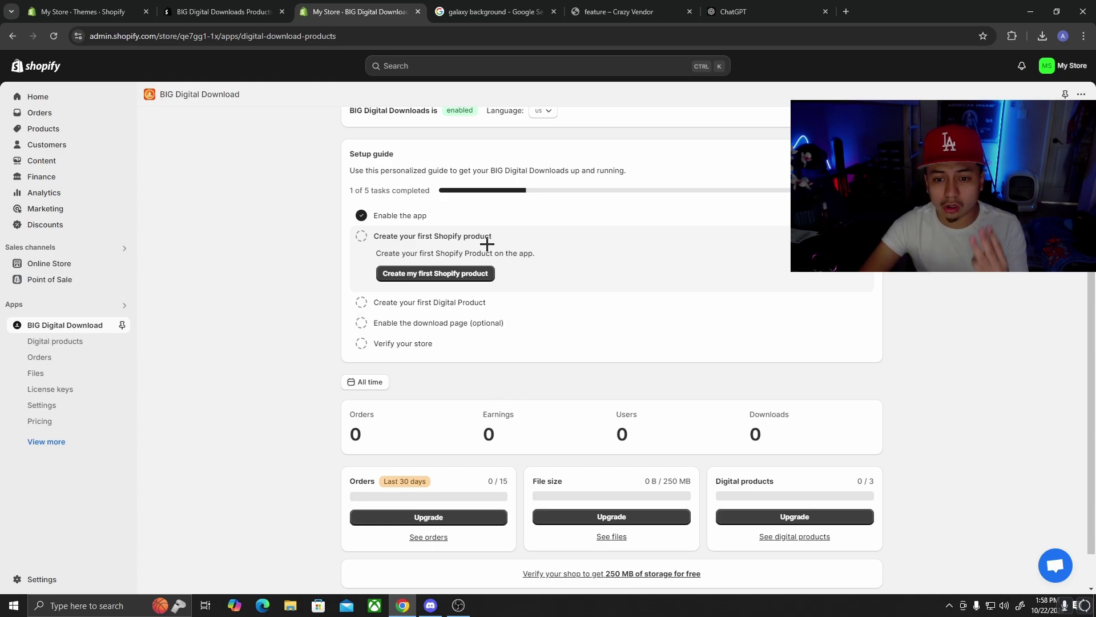
pyautogui.click(466, 280)
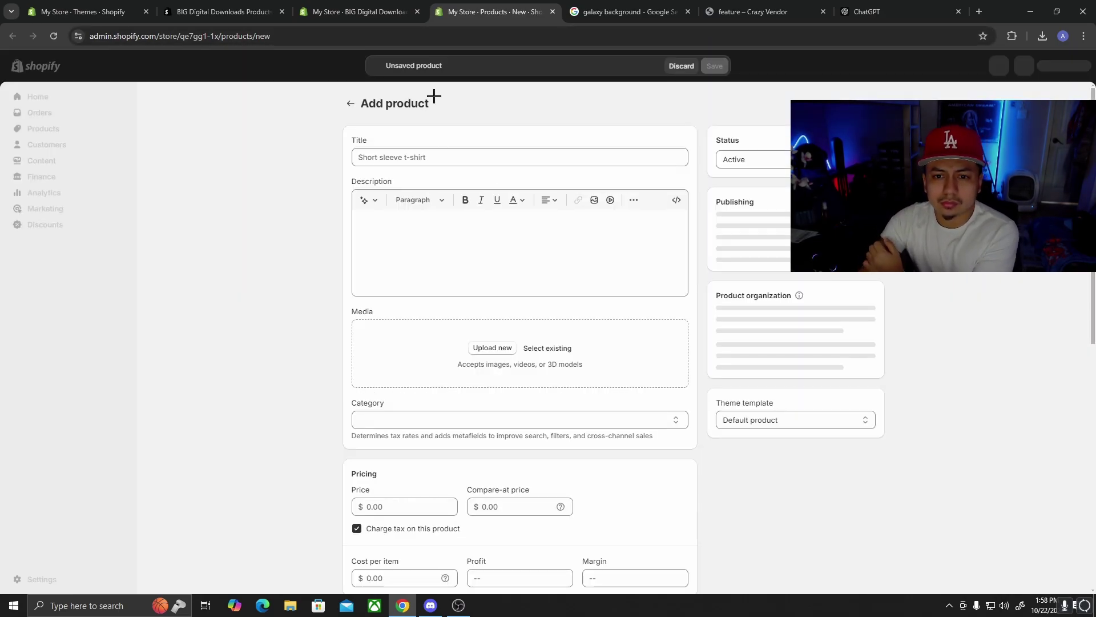
pyautogui.click(457, 162)
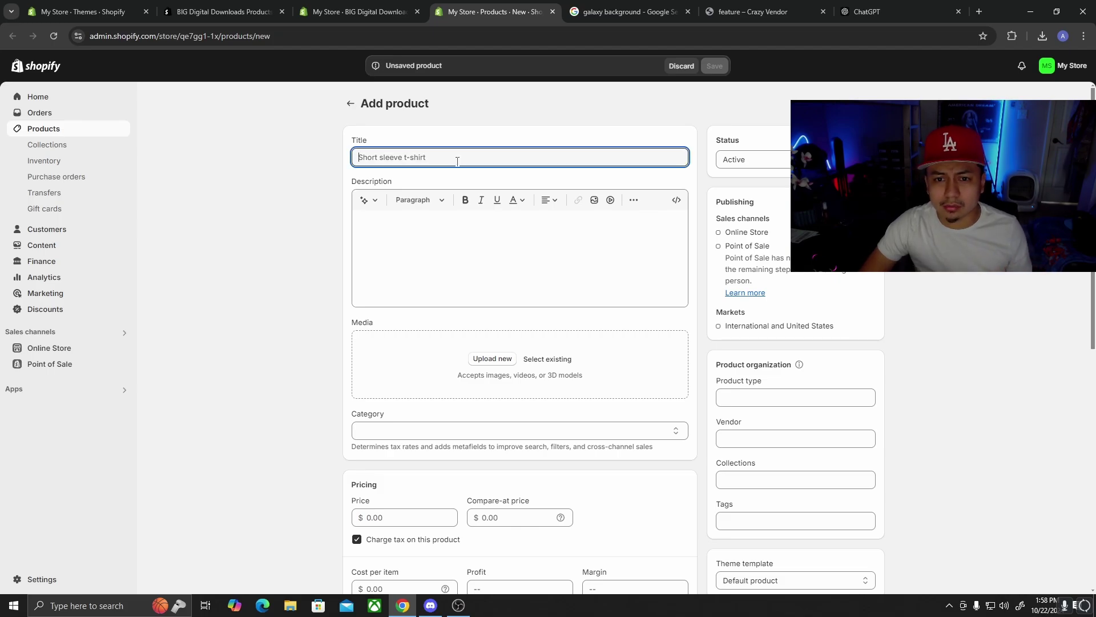
pyautogui.write('all vendor bundle')
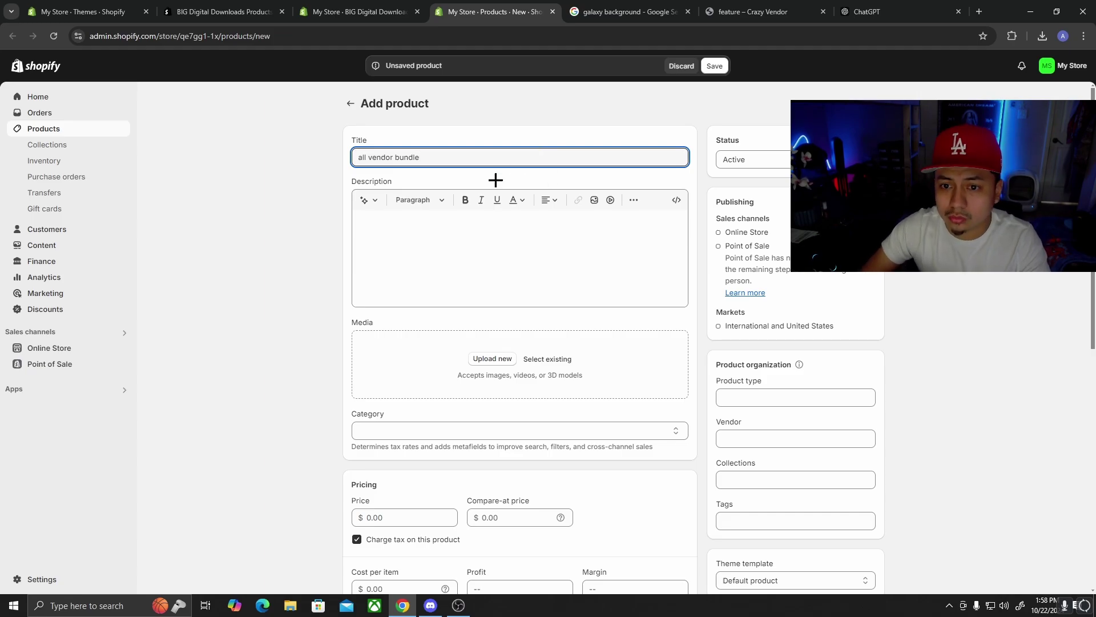
pyautogui.click(277, 232)
pyautogui.click(390, 229)
# Open the All Vendors Bundles product page in the Crazy Vendor store for reference.
pyautogui.hotkey('ctrl', 'Tab')
pyautogui.hotkey('ctrl', 'Tab')
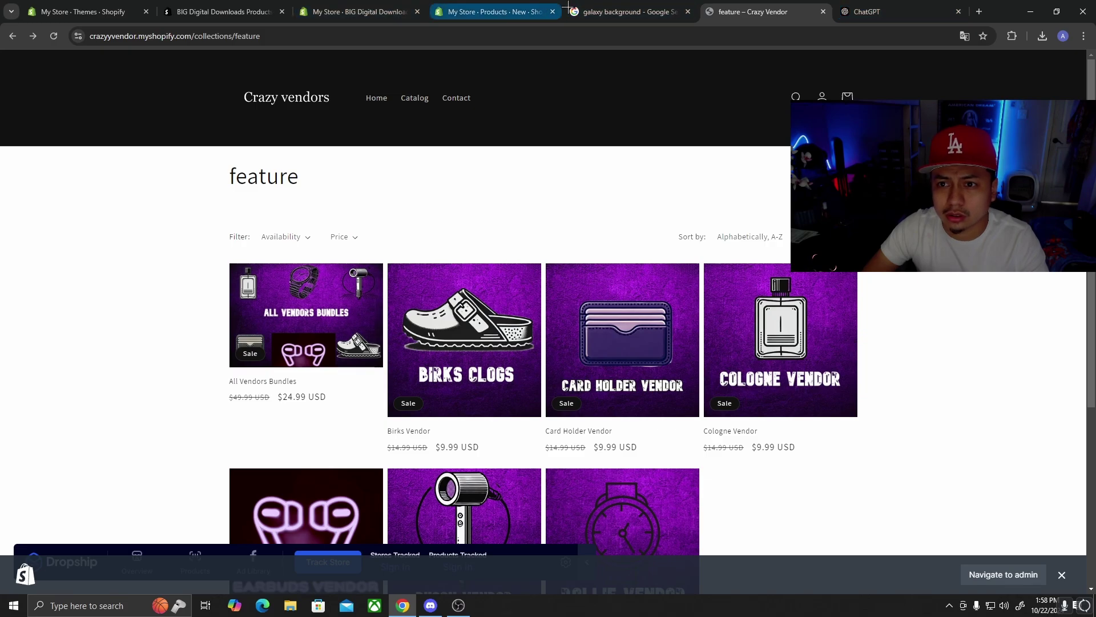
pyautogui.hotkey('ctrl', 'shift', 'Tab')
pyautogui.click(386, 5)
pyautogui.hotkey('ctrl', 'Tab')
pyautogui.hotkey('ctrl', 'Tab')
pyautogui.hotkey('ctrl', 'Tab')
pyautogui.hotkey('ctrl', 'Tab')
pyautogui.hotkey('ctrl', 'shift', 'Tab')
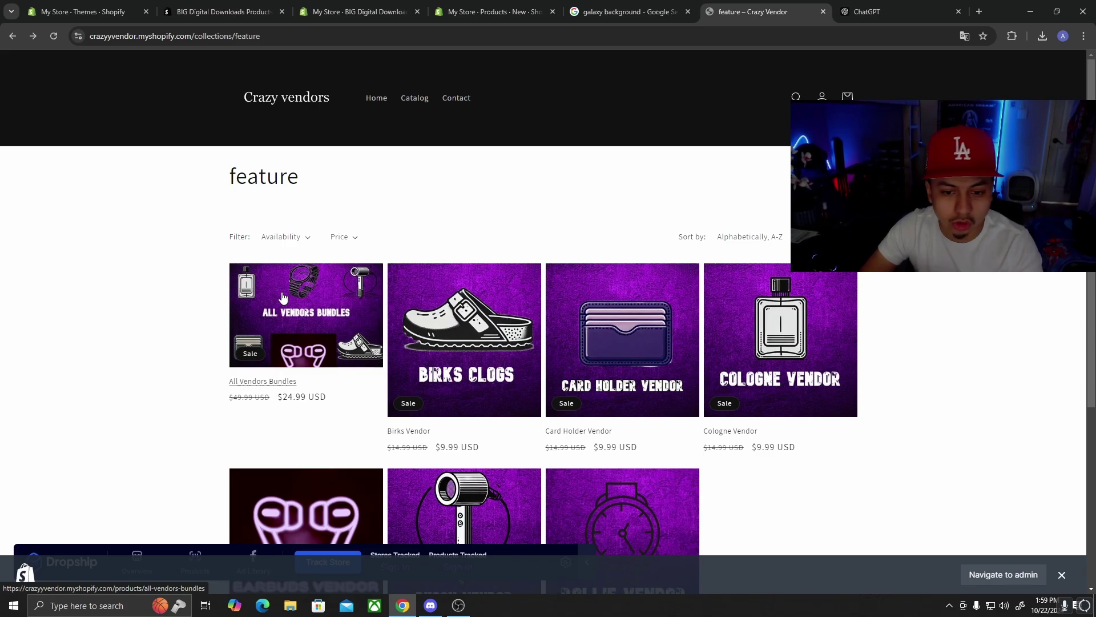
pyautogui.click(318, 329)
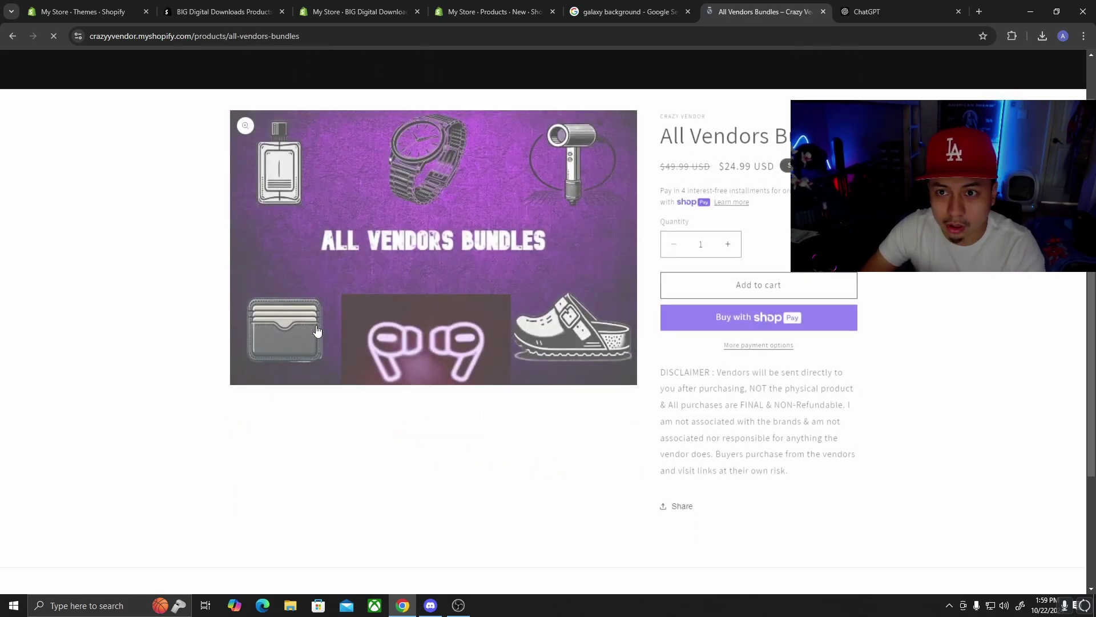
# Copy the disclaimer paragraph from the reference product page and paste it as the new product's description.
pyautogui.moveTo(652, 316); pyautogui.dragTo(812, 420)
pyautogui.rightClick(761, 393)
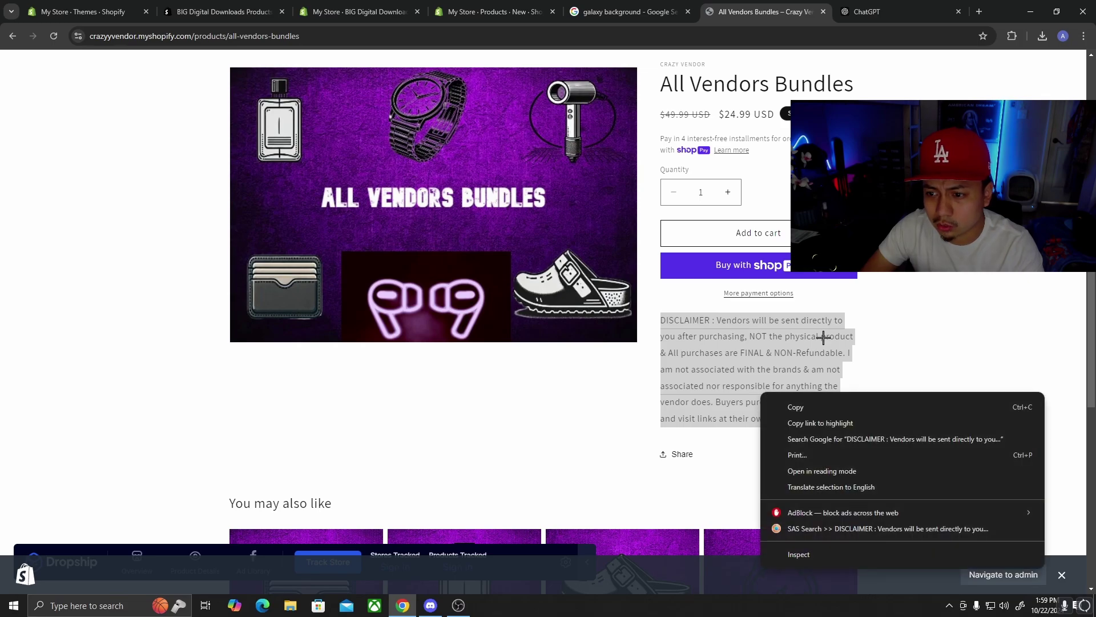
pyautogui.click(833, 406)
pyautogui.click(457, 12)
pyautogui.click(402, 3)
pyautogui.click(485, 6)
pyautogui.hotkey('ctrl', 'v')
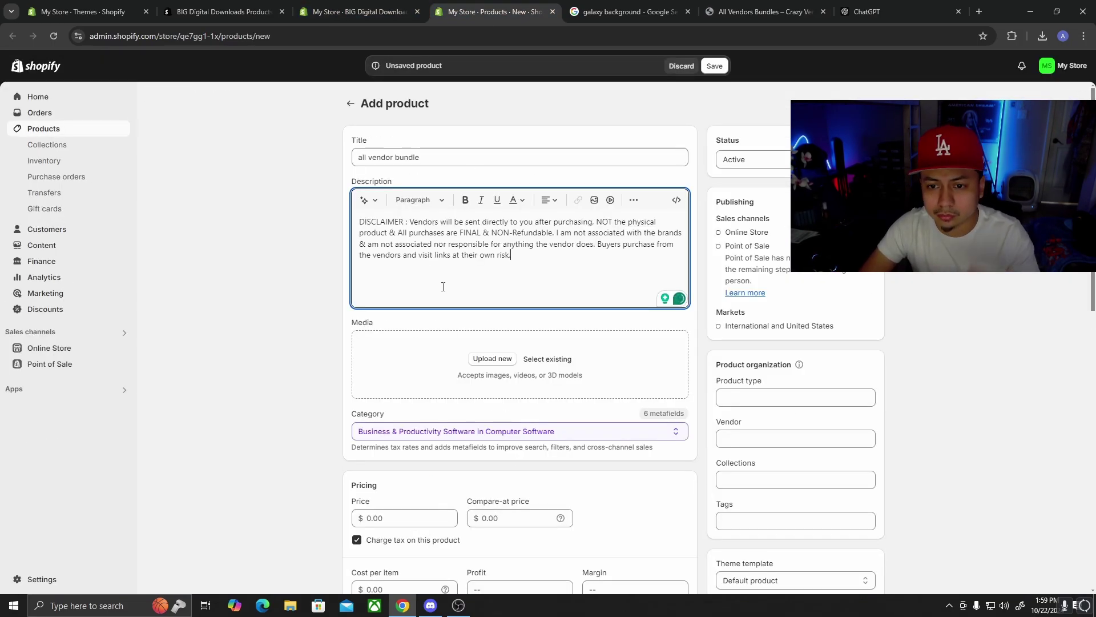
pyautogui.click(298, 284)
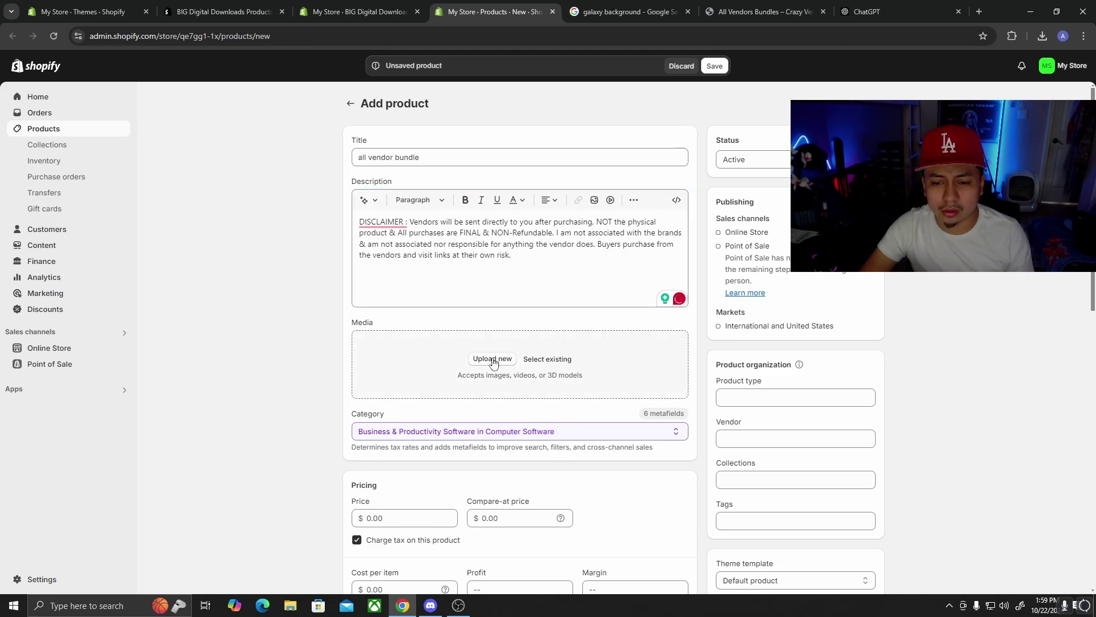
# Switch to ChatGPT and save the generated AirPods clipart image to the computer under its suggested file name.
pyautogui.click(628, 11)
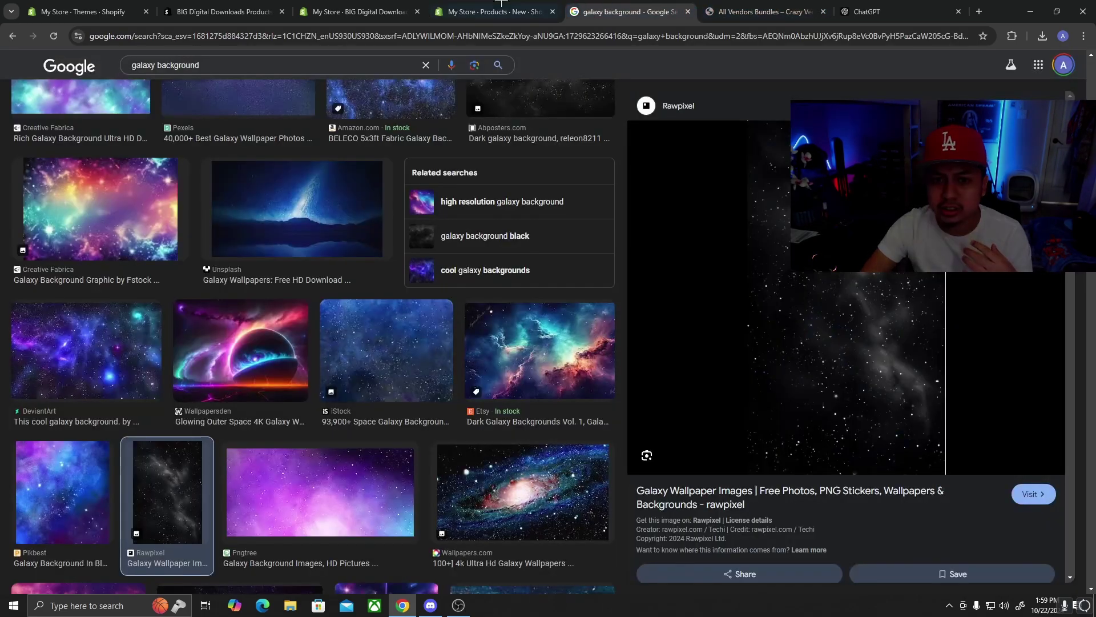
pyautogui.click(188, 3)
pyautogui.click(874, 11)
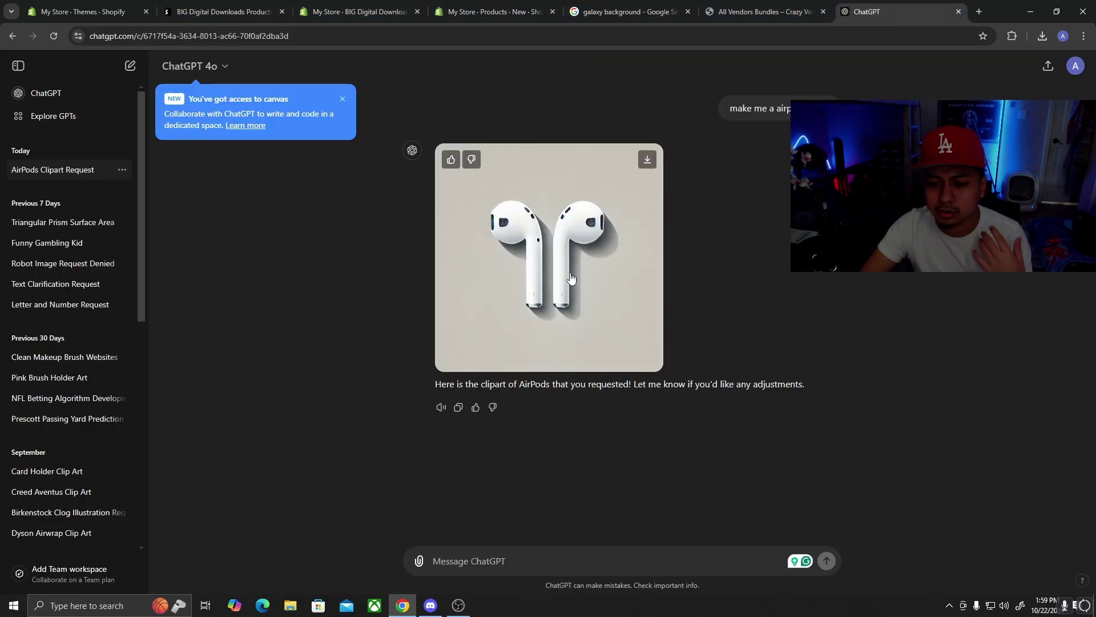
pyautogui.click(647, 160)
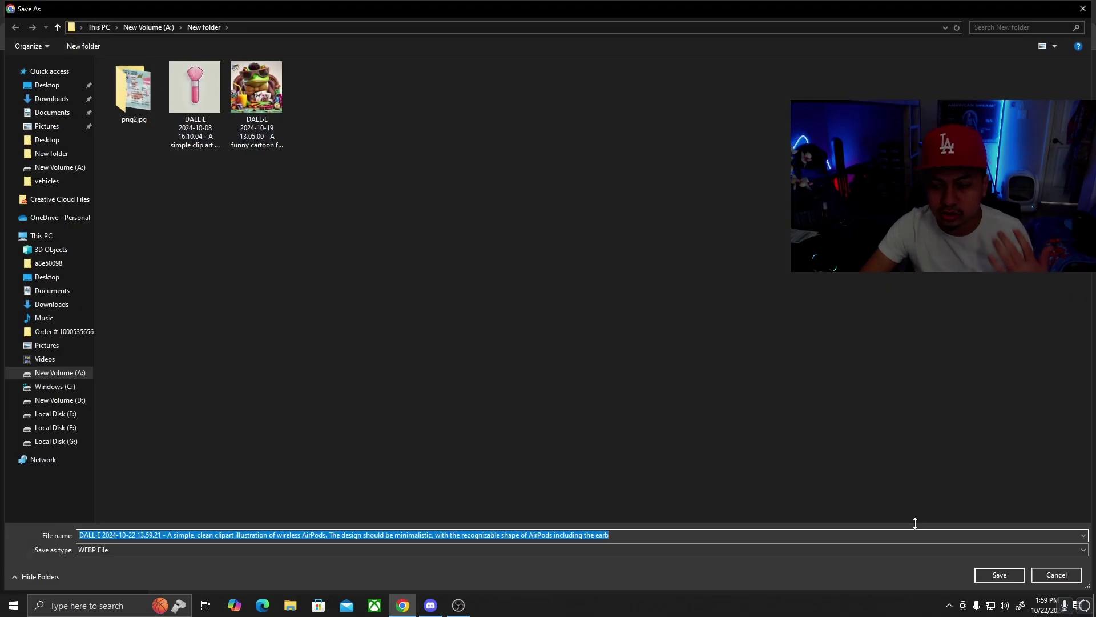
pyautogui.click(999, 573)
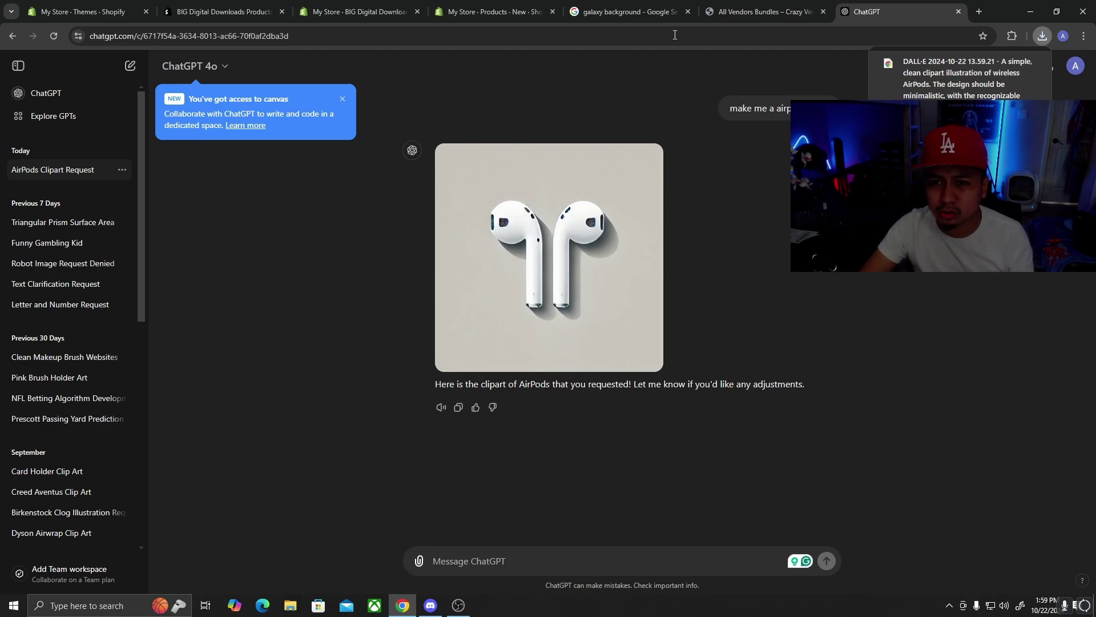
# Return to the new Shopify product and add the downloaded AirPods image to its media.
pyautogui.click(656, 12)
pyautogui.click(502, 12)
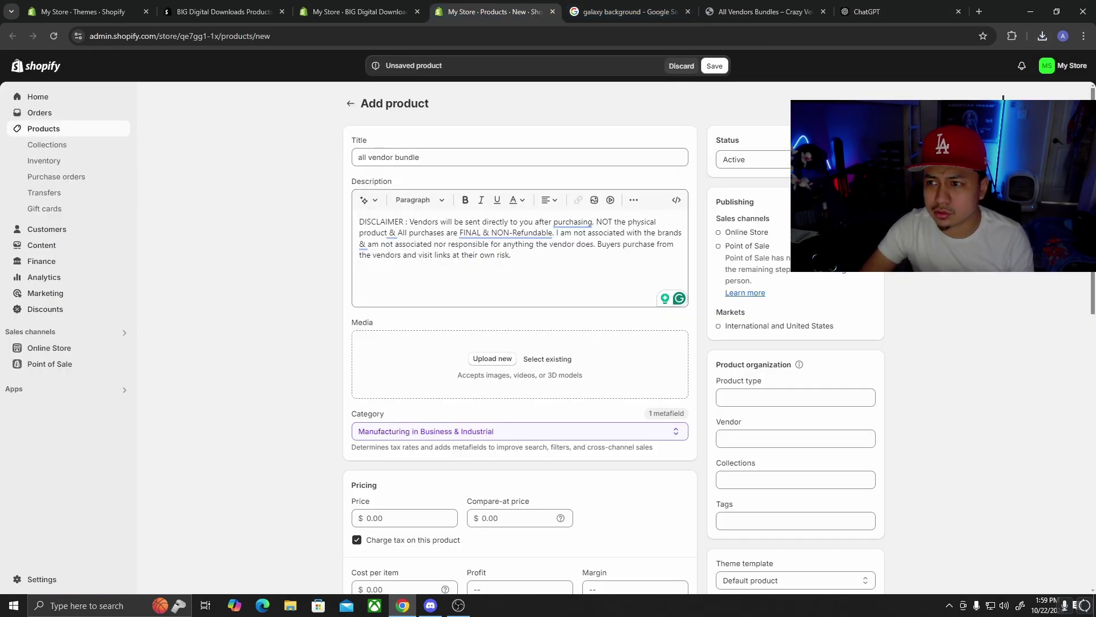
pyautogui.click(1013, 37)
pyautogui.click(1042, 36)
pyautogui.moveTo(942, 90); pyautogui.dragTo(553, 349)
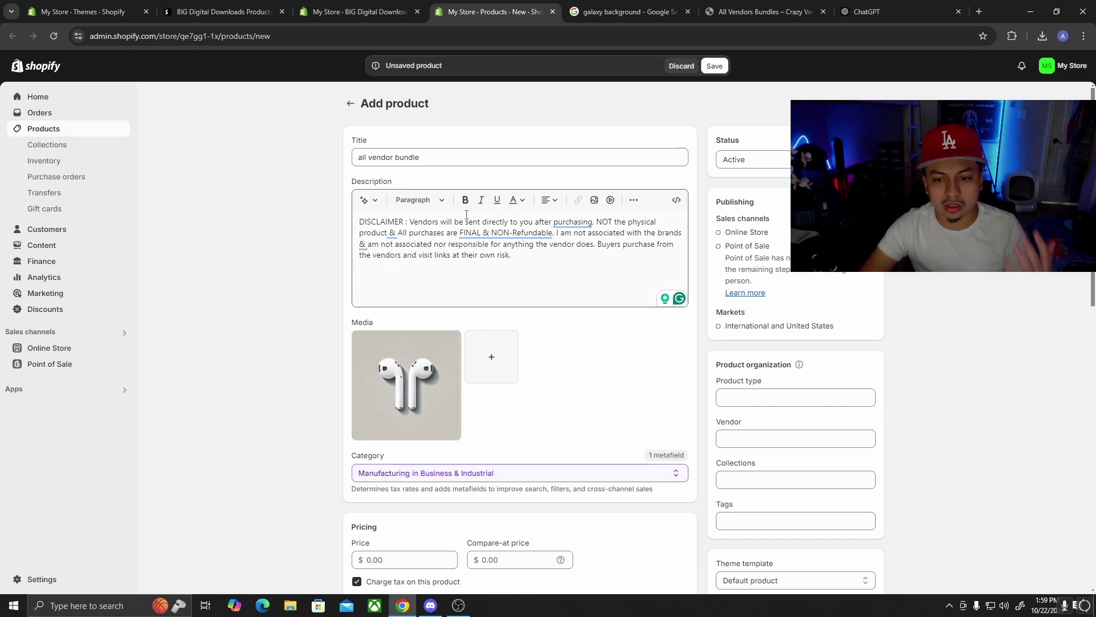
# Check the pricing on the reference All Vendors Bundles page and set the new product's price to 24.99.
pyautogui.scroll(-3, 407, 376)
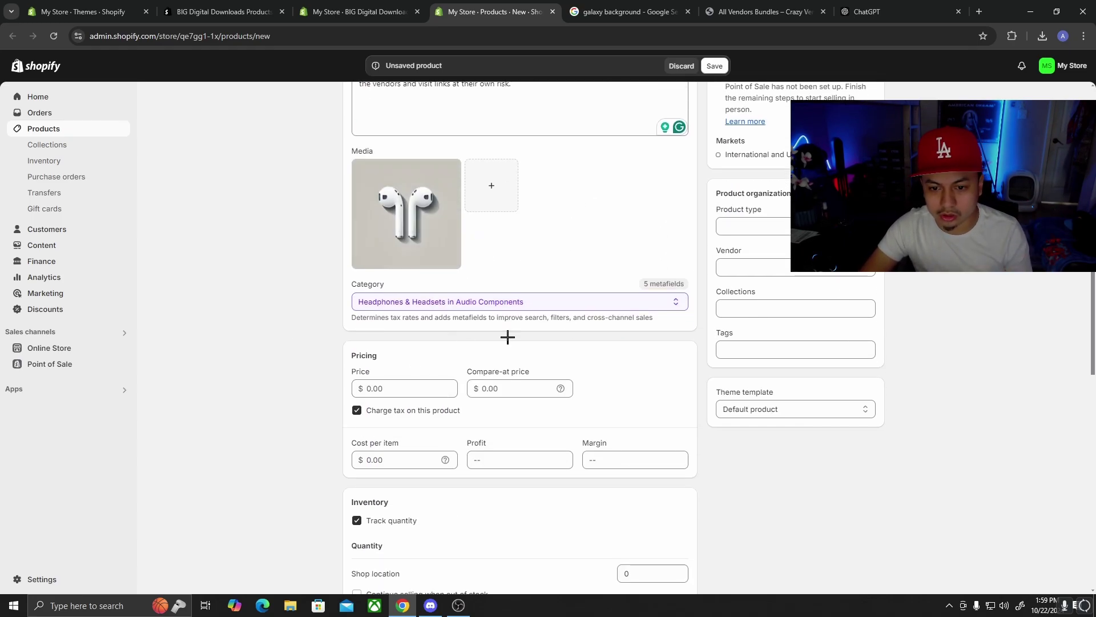
pyautogui.click(411, 389)
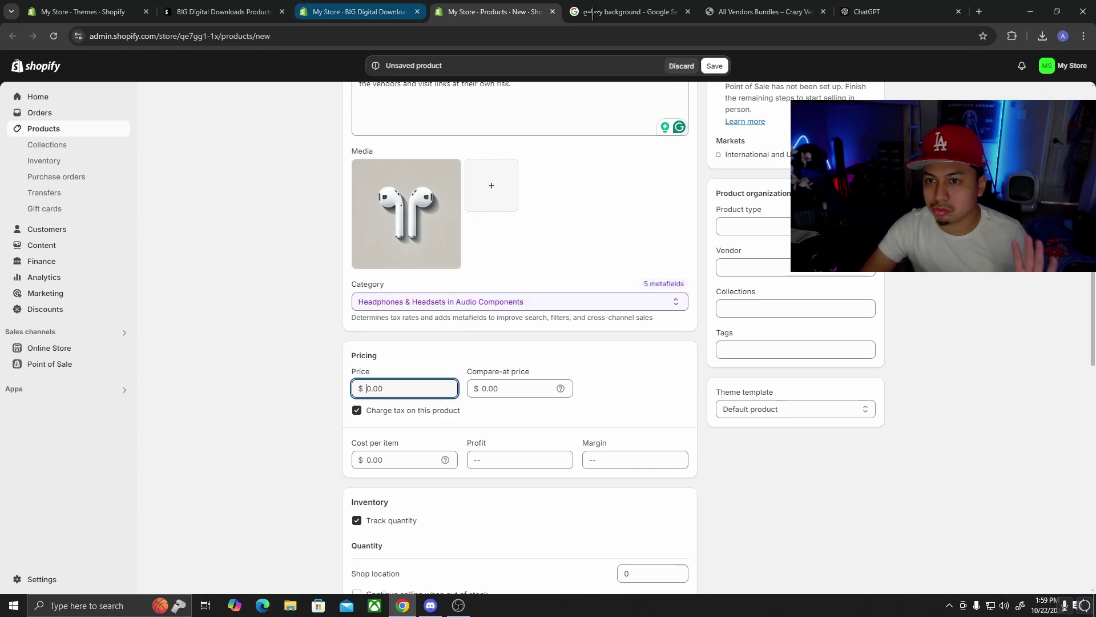
pyautogui.hotkey('ctrl', 'Tab')
pyautogui.hotkey('ctrl', 'Tab')
pyautogui.scroll(1, 645, 289)
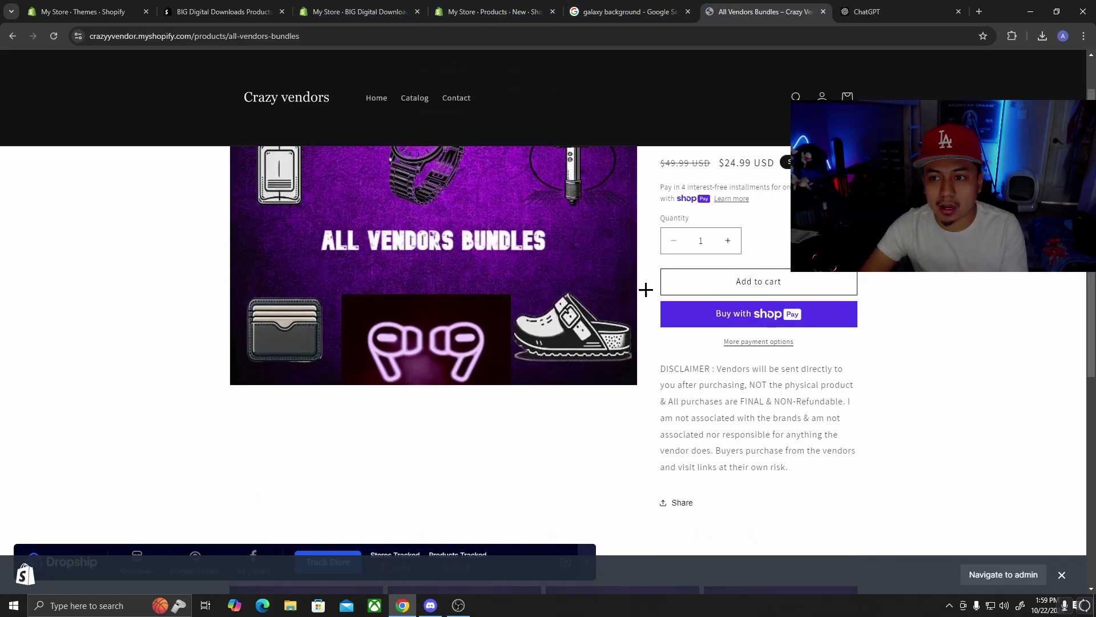
pyautogui.click(613, 16)
pyautogui.click(365, 12)
pyautogui.click(494, 12)
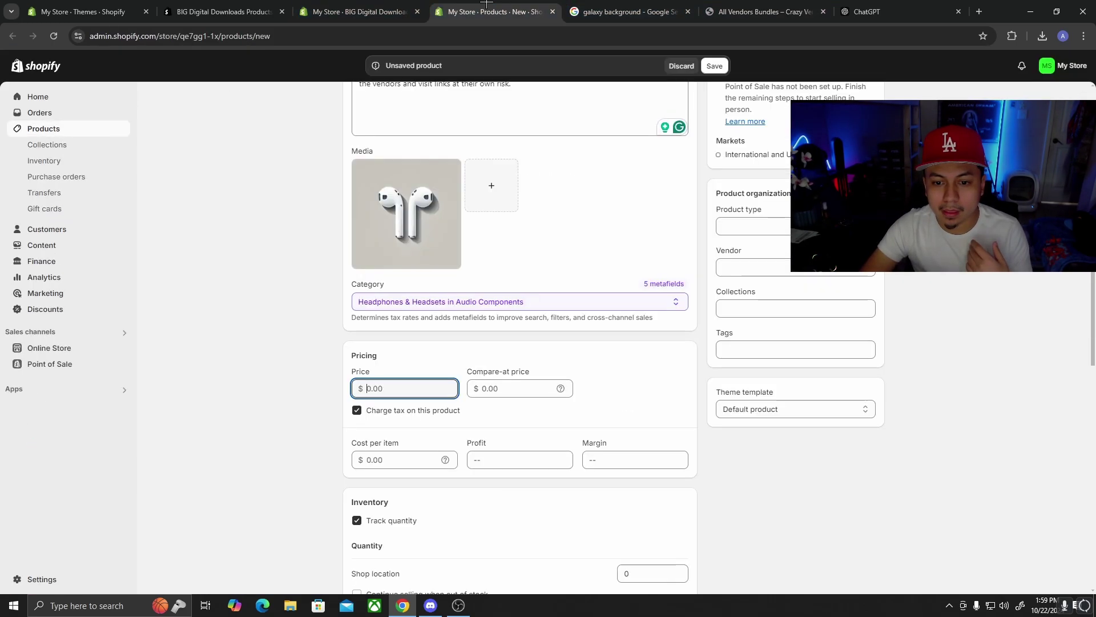
pyautogui.write('24.99')
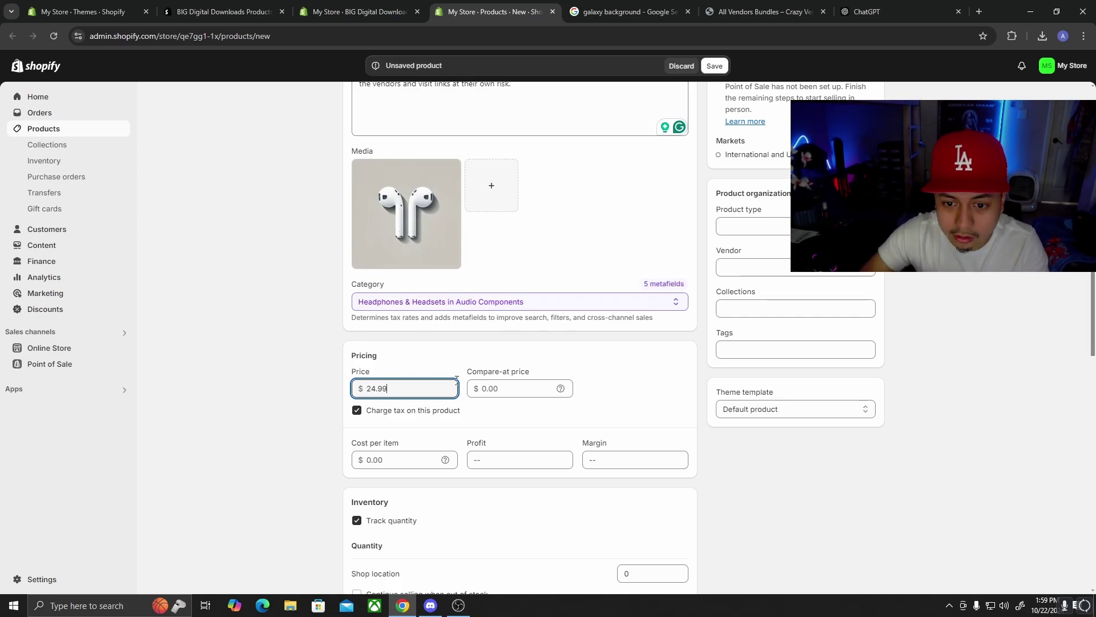
# Set the product's compare-at price to 49.99.
pyautogui.click(515, 392)
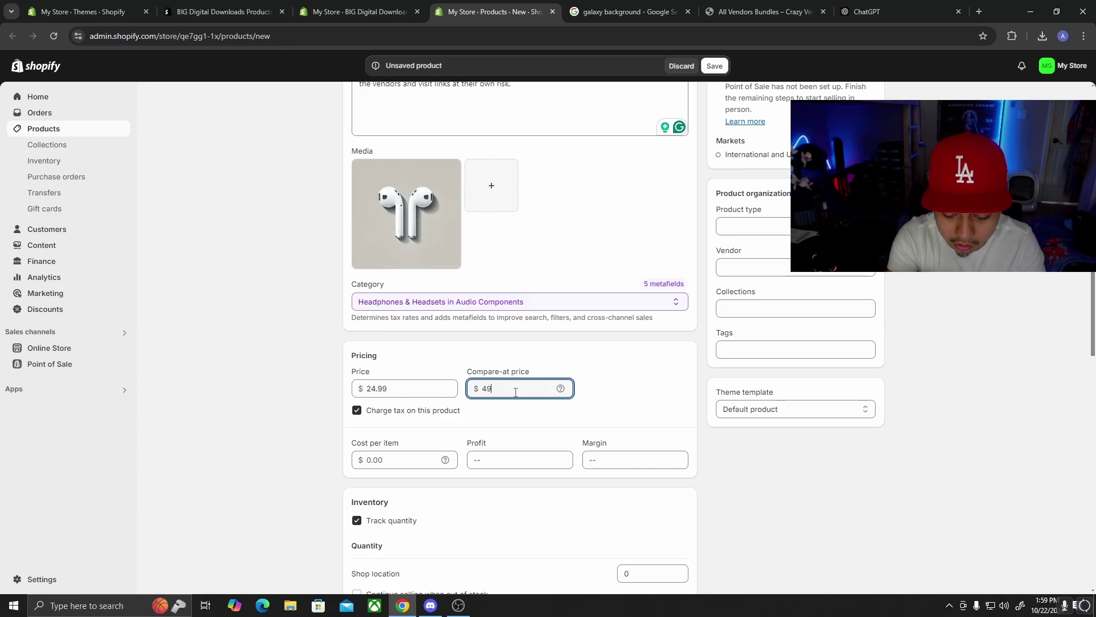
pyautogui.click(247, 381)
pyautogui.hotkey('ctrl', 'Tab')
pyautogui.hotkey('ctrl', 'shift', 'Tab')
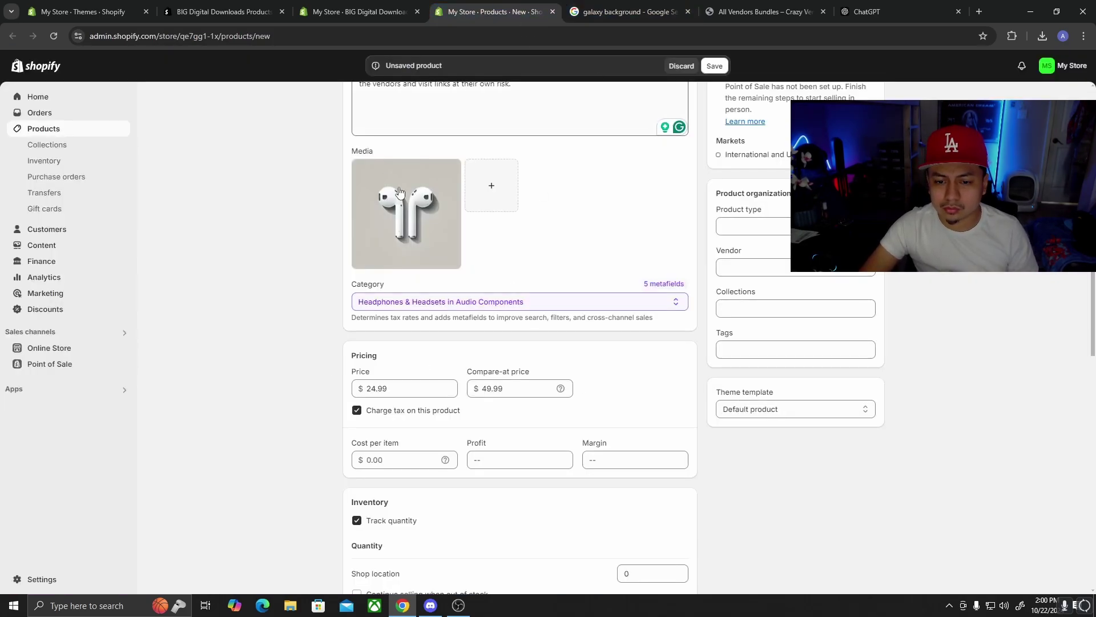
# Turn off quantity tracking and the physical product option for the new product.
pyautogui.scroll(-1, 514, 358)
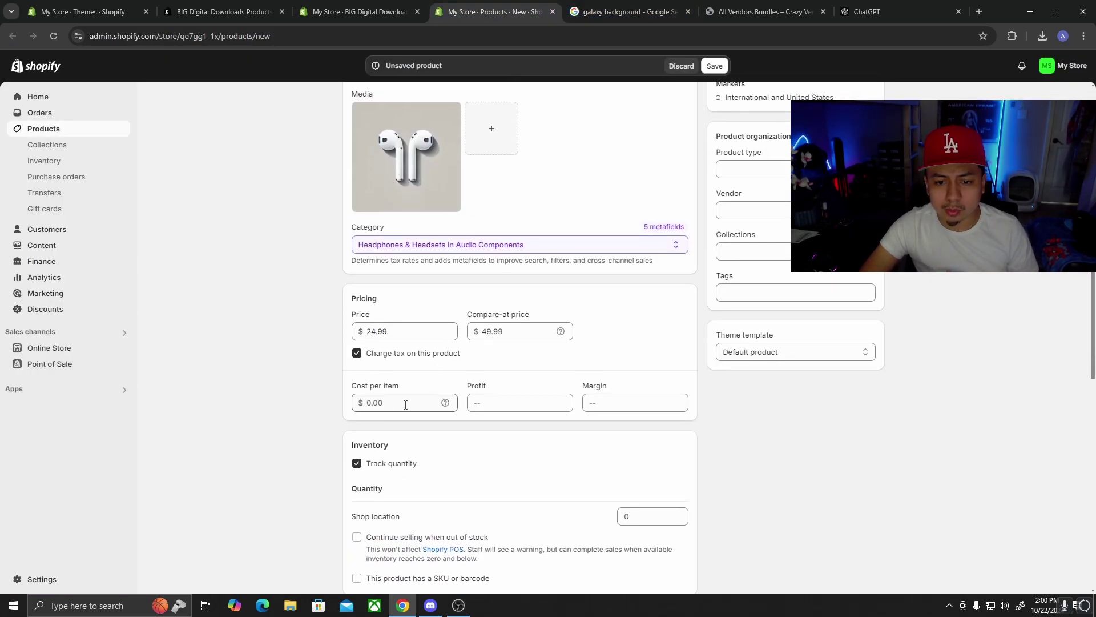
pyautogui.scroll(-1, 417, 393)
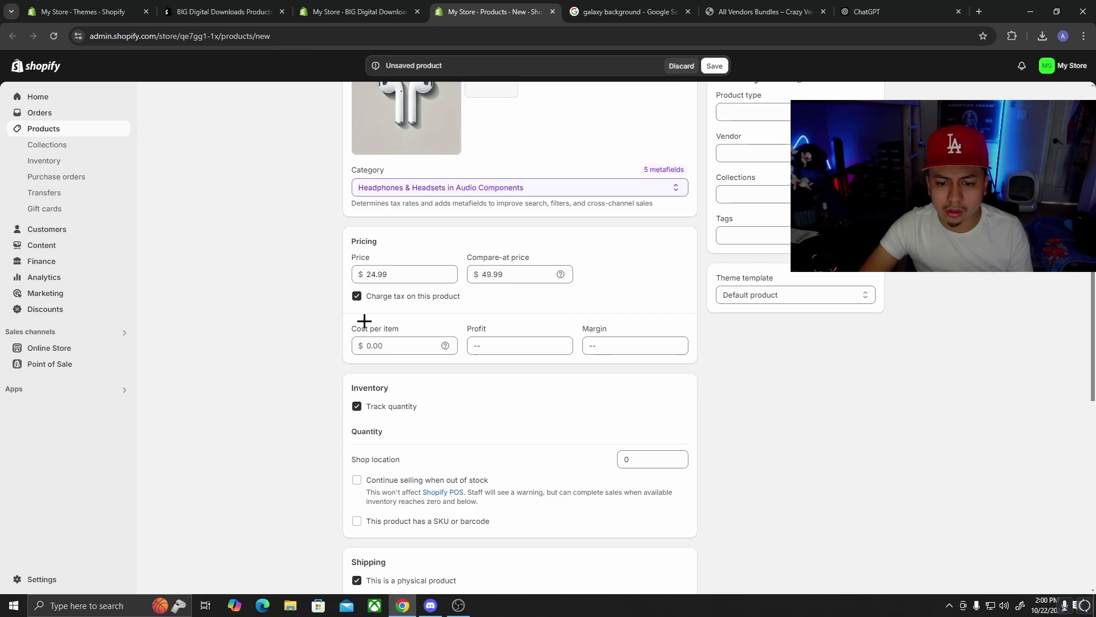
pyautogui.scroll(-1, 367, 399)
pyautogui.click(354, 349)
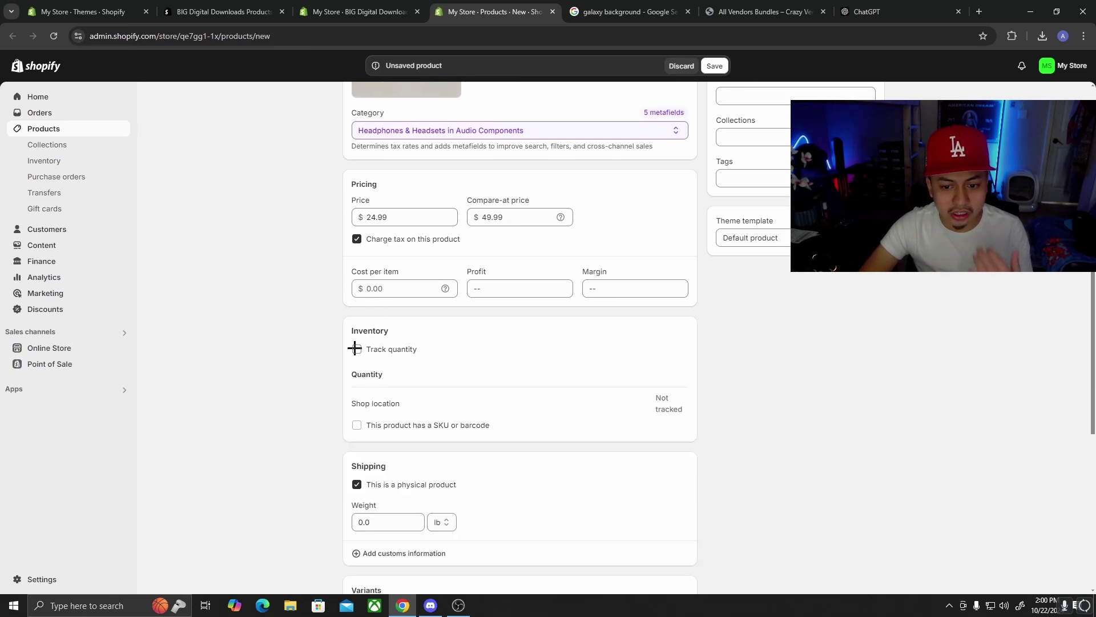
pyautogui.scroll(-2, 365, 388)
pyautogui.click(357, 371)
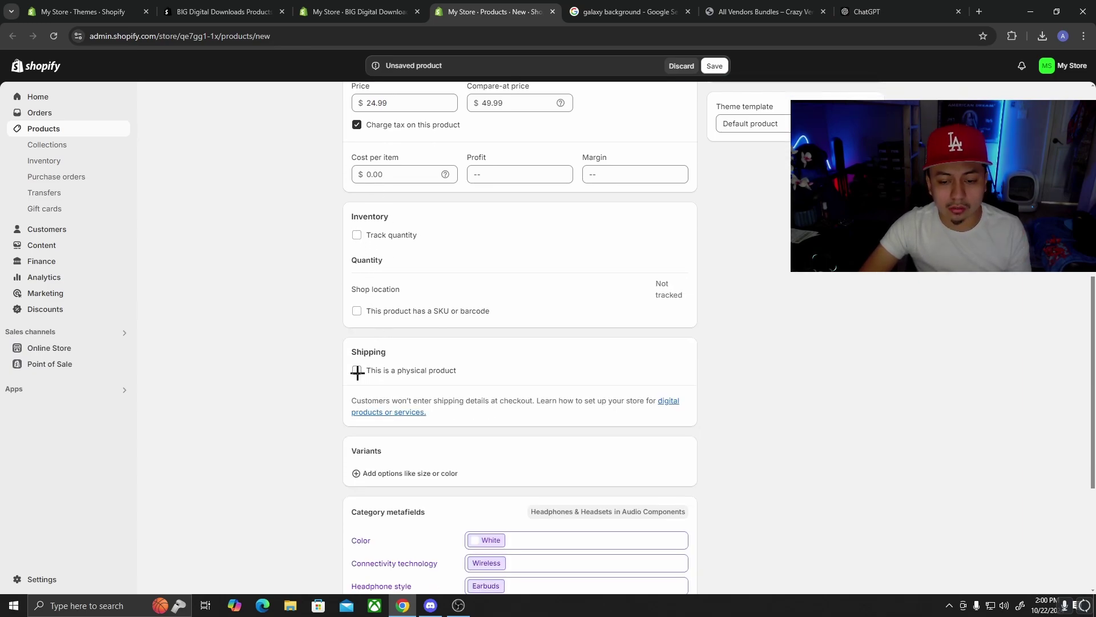
# Review the category metafields and search engine listing, and save the new product.
pyautogui.scroll(-2, 358, 372)
pyautogui.scroll(-2, 369, 380)
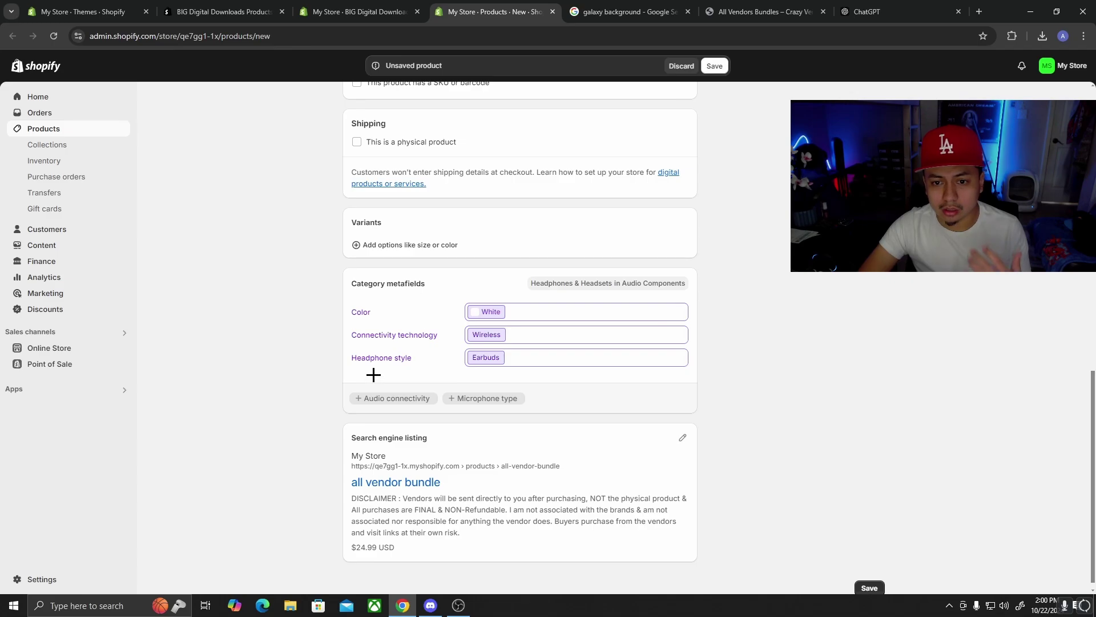
pyautogui.scroll(-1, 373, 374)
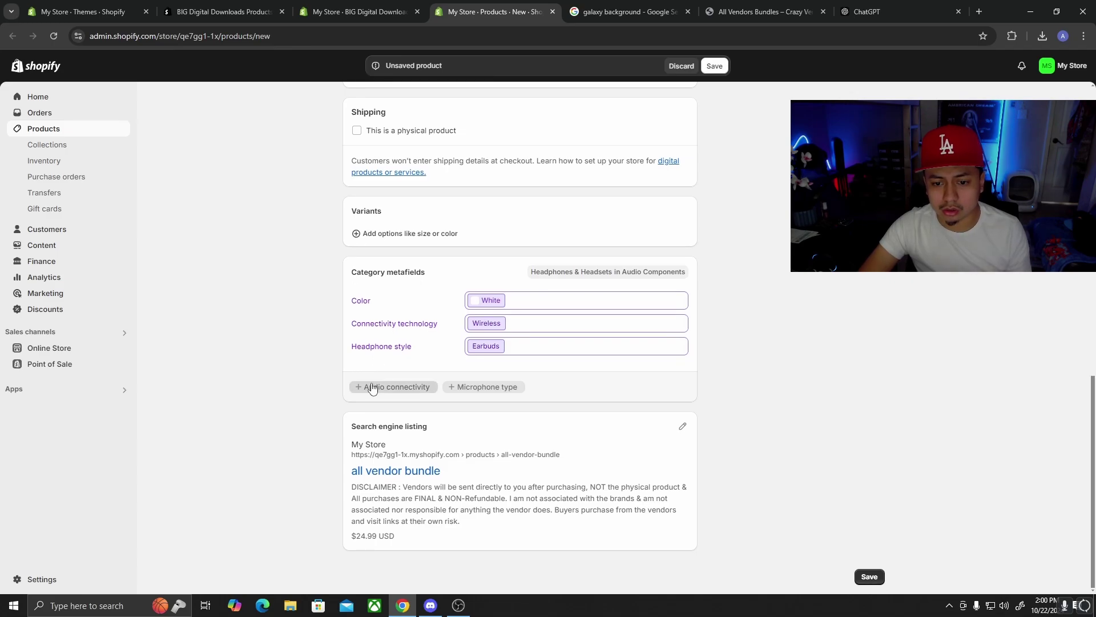
pyautogui.click(869, 577)
pyautogui.scroll(10, 717, 504)
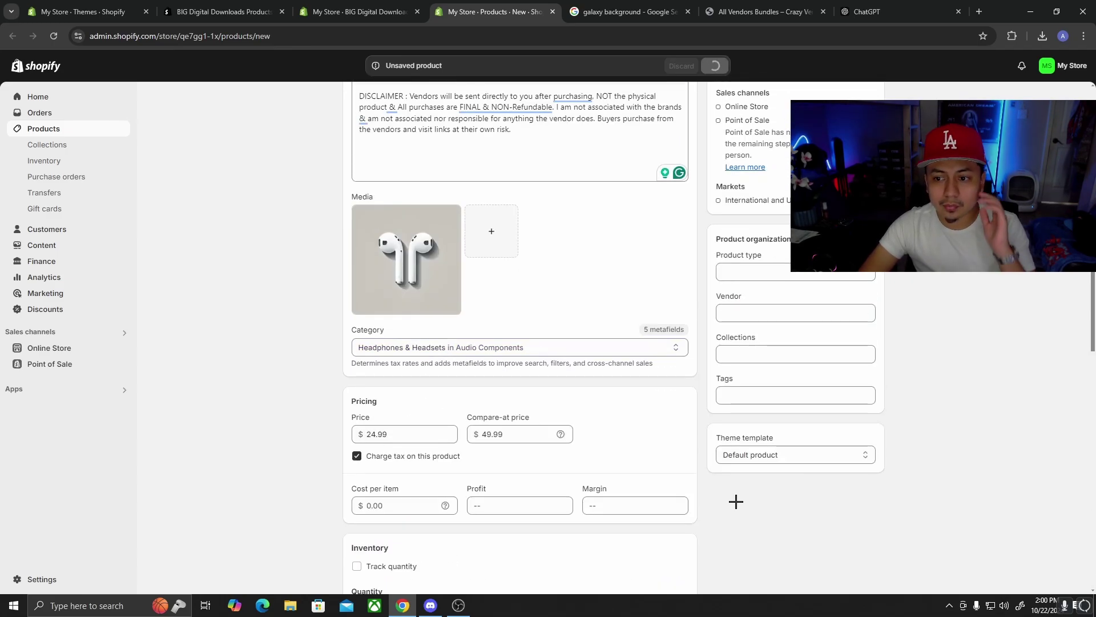
pyautogui.scroll(1, 753, 460)
pyautogui.scroll(-2, 778, 465)
pyautogui.click(785, 467)
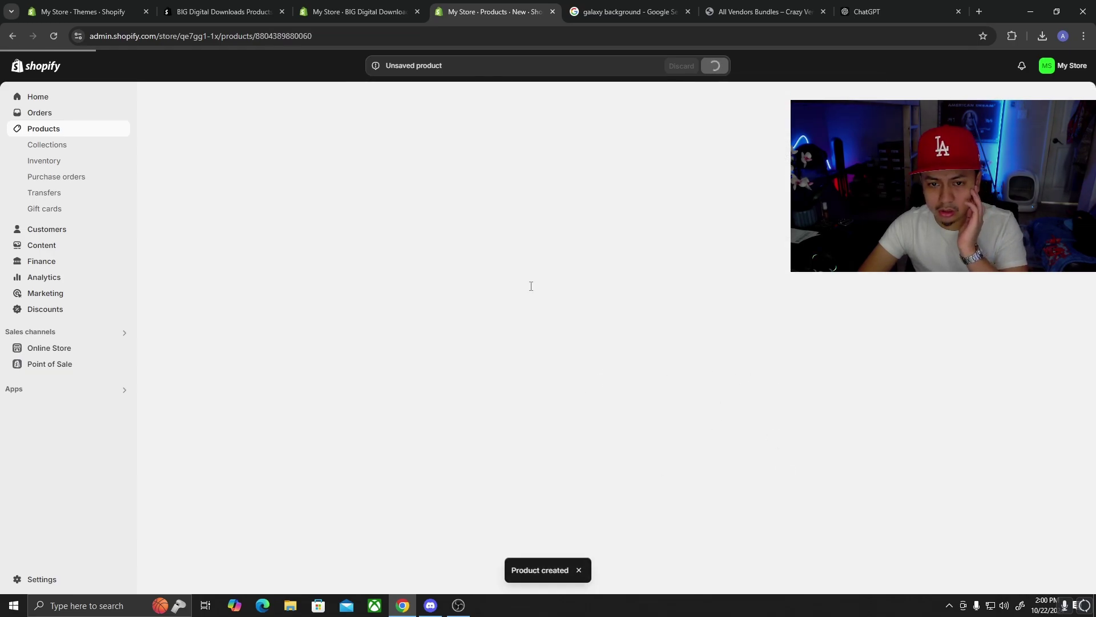
# Try to add the all vendor bundle product to a collection by searching for "fea".
pyautogui.scroll(-2, 773, 448)
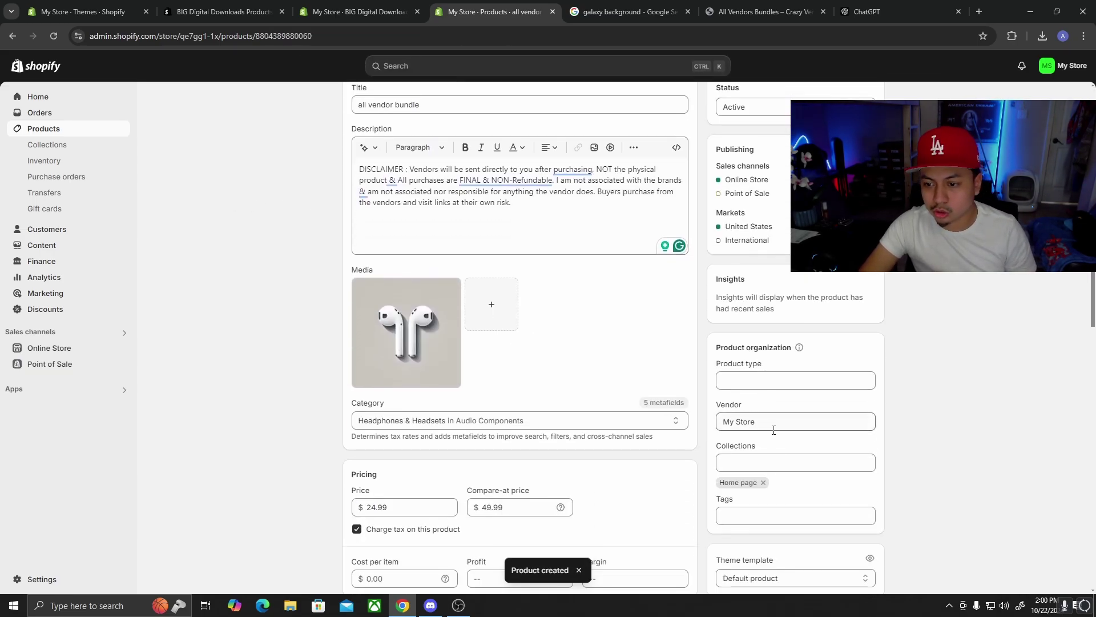
pyautogui.scroll(-1, 774, 457)
pyautogui.click(765, 405)
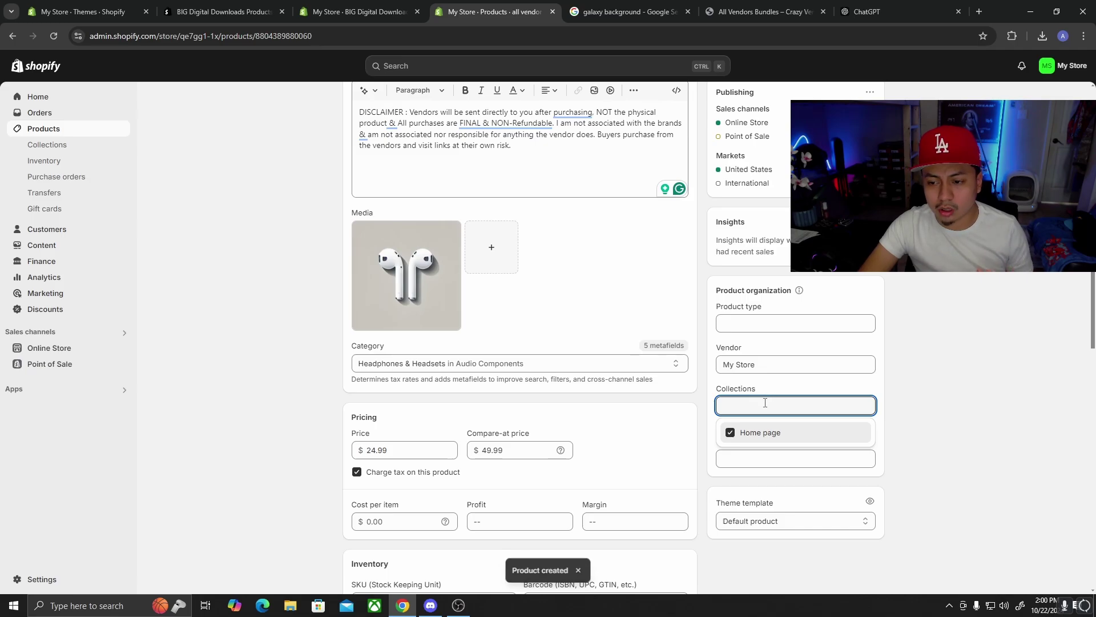
pyautogui.write('fe')
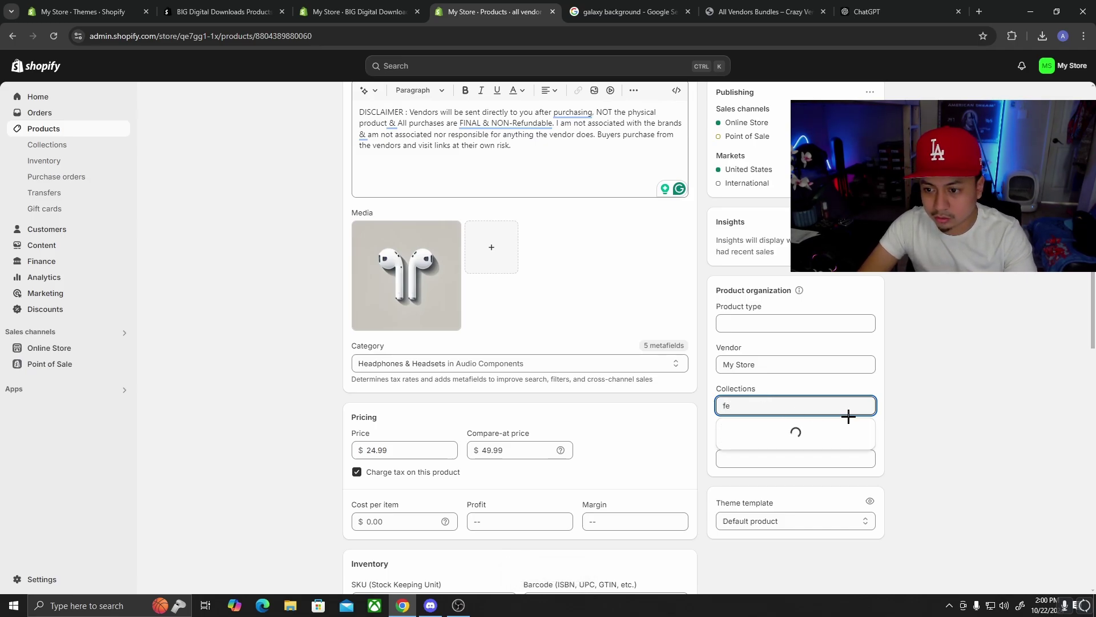
pyautogui.write('a')
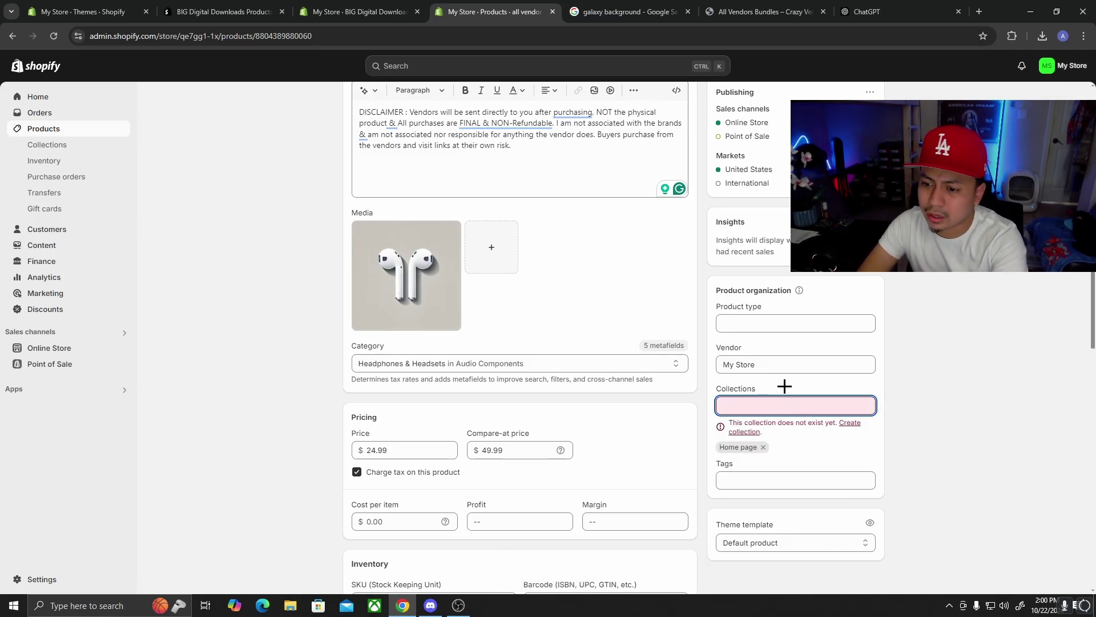
pyautogui.click(991, 406)
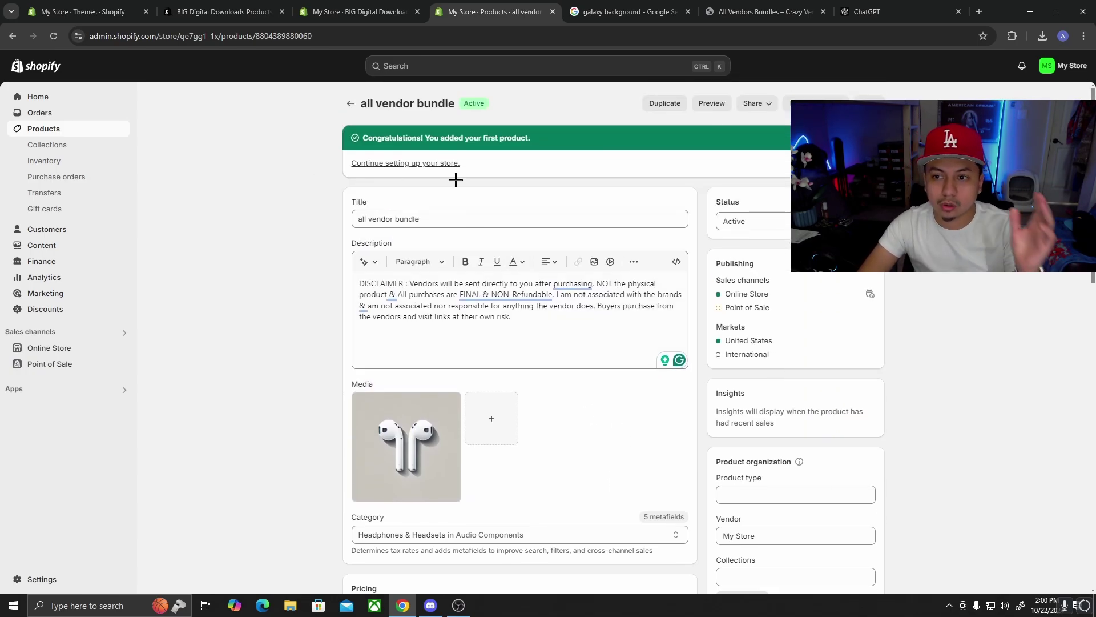
# Review the saved product's type, vendor, collections and tags, along with its pricing, inventory and shipping settings.
pyautogui.scroll(-1, 646, 382)
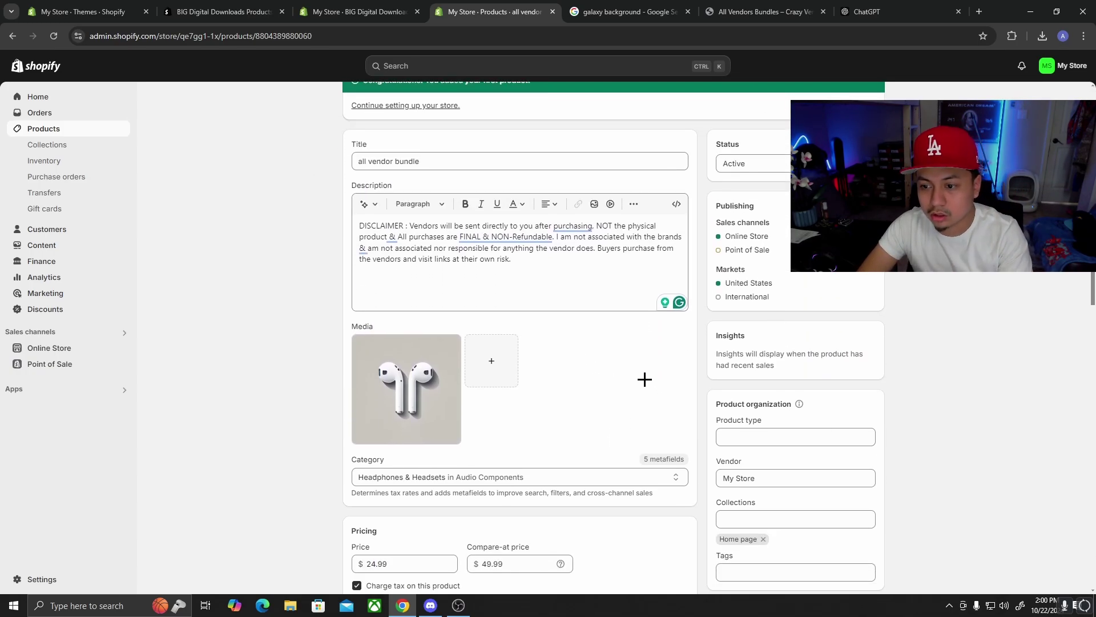
pyautogui.scroll(-2, 644, 378)
pyautogui.click(788, 323)
pyautogui.click(783, 363)
pyautogui.click(958, 392)
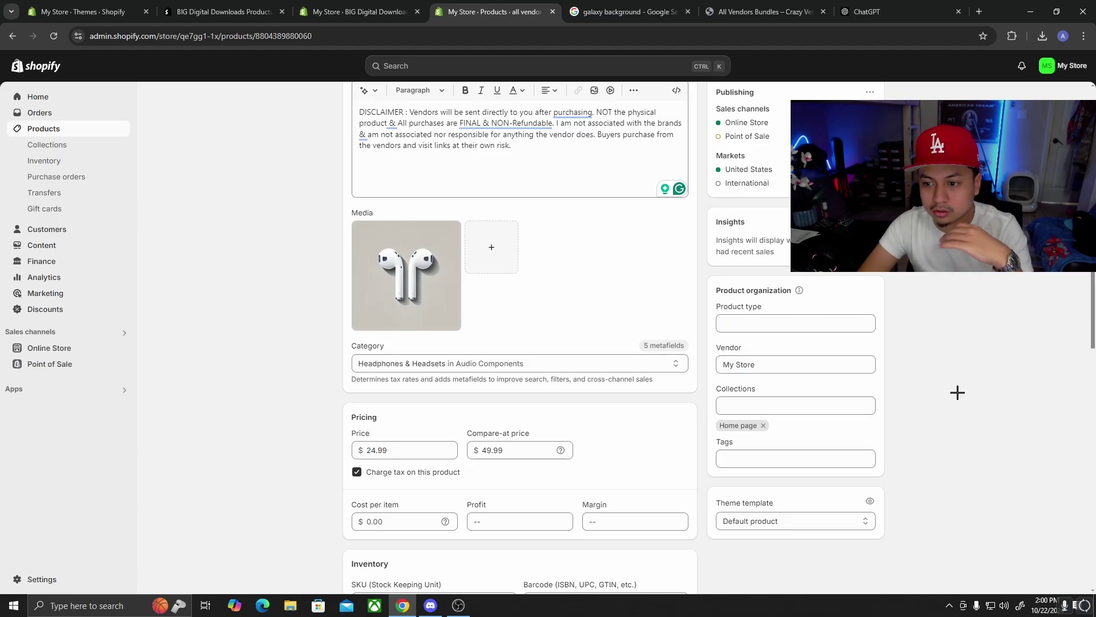
pyautogui.click(788, 404)
pyautogui.click(975, 453)
pyautogui.click(791, 458)
pyautogui.click(934, 443)
pyautogui.scroll(-4, 678, 421)
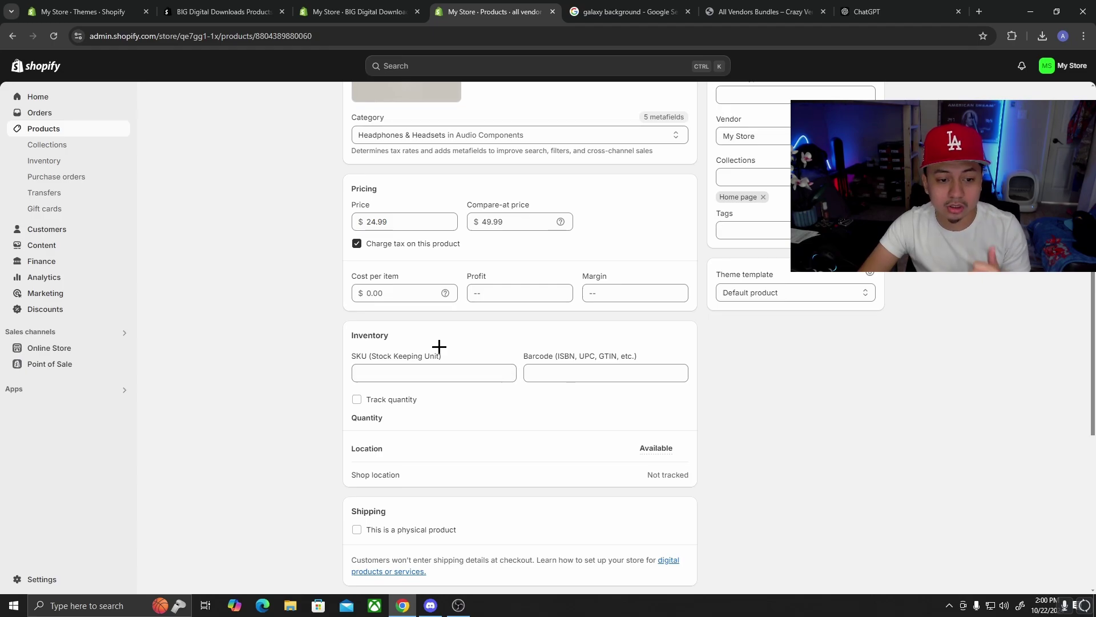
# Open the BIG Digital Download app and start creating the first digital product.
pyautogui.click(88, 388)
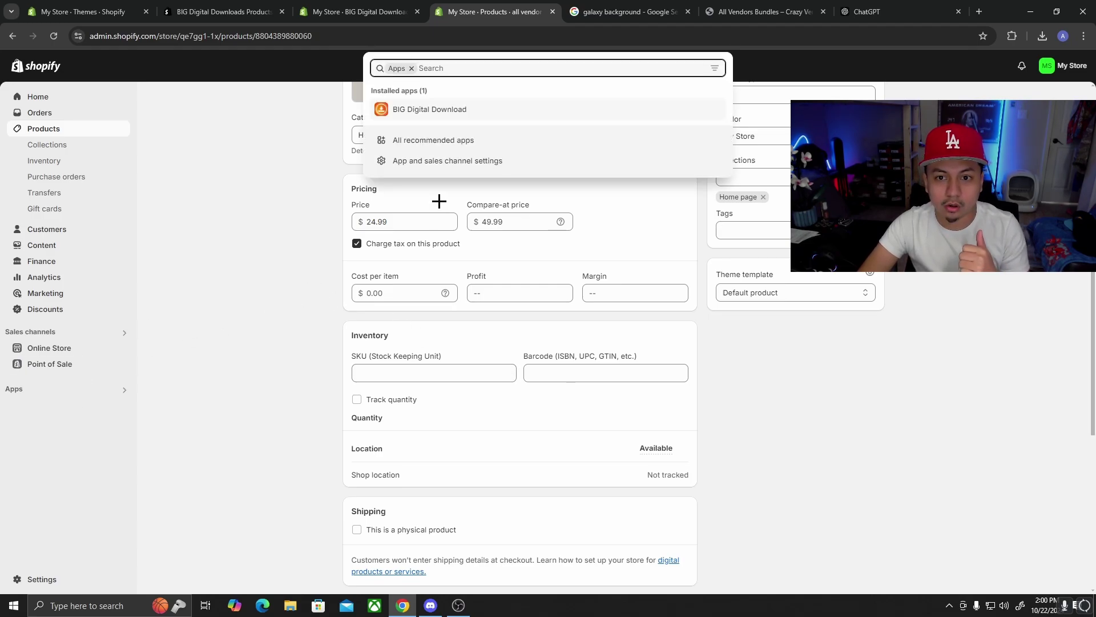
pyautogui.click(437, 109)
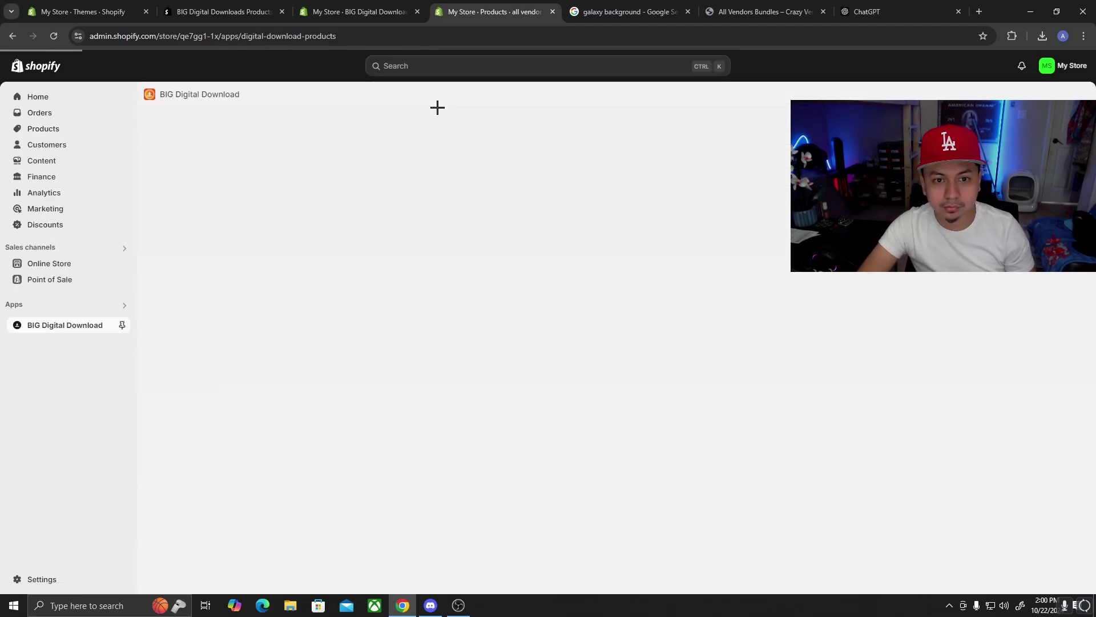
pyautogui.click(83, 326)
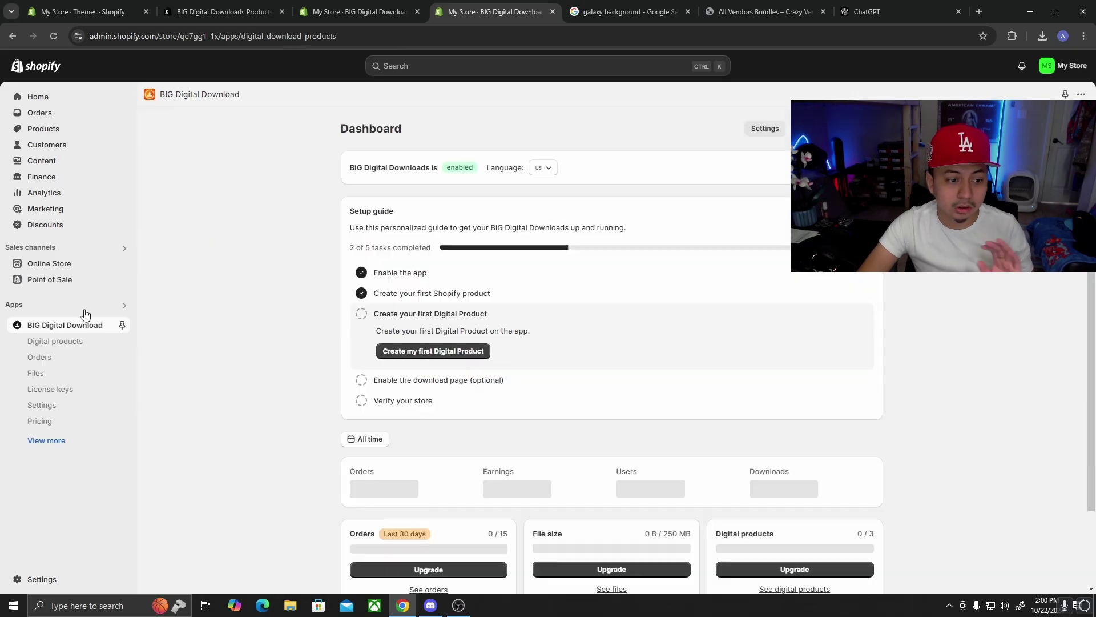
pyautogui.click(451, 358)
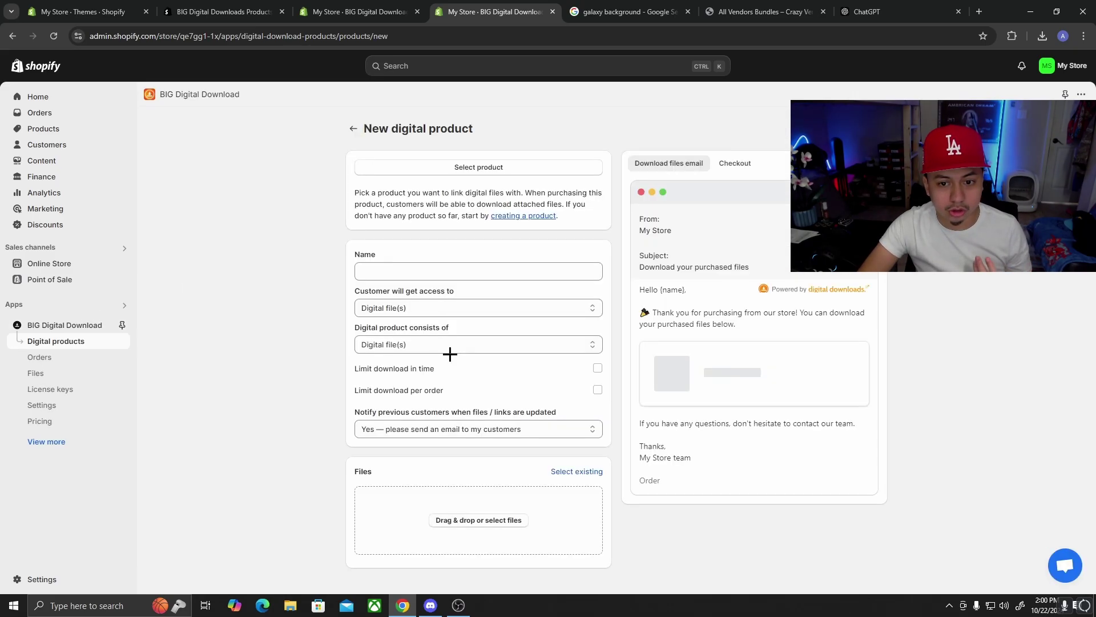
# Name the digital product "all vendor bundle" and link it to the all vendor bundle store product.
pyautogui.click(405, 273)
pyautogui.write('a')
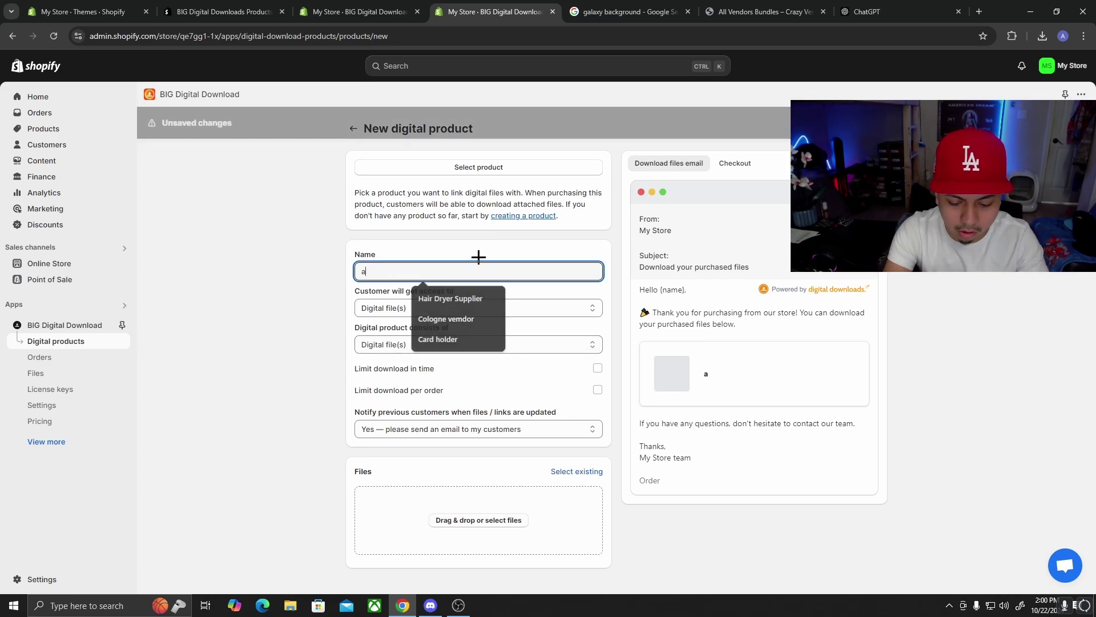
pyautogui.write('ll vendor bundle')
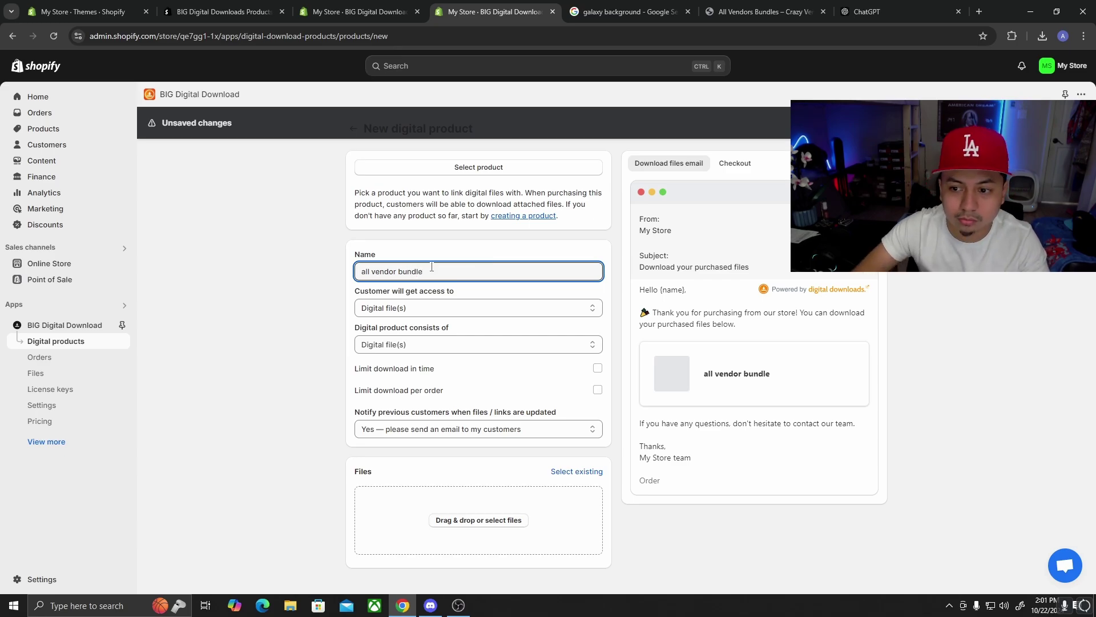
pyautogui.click(314, 338)
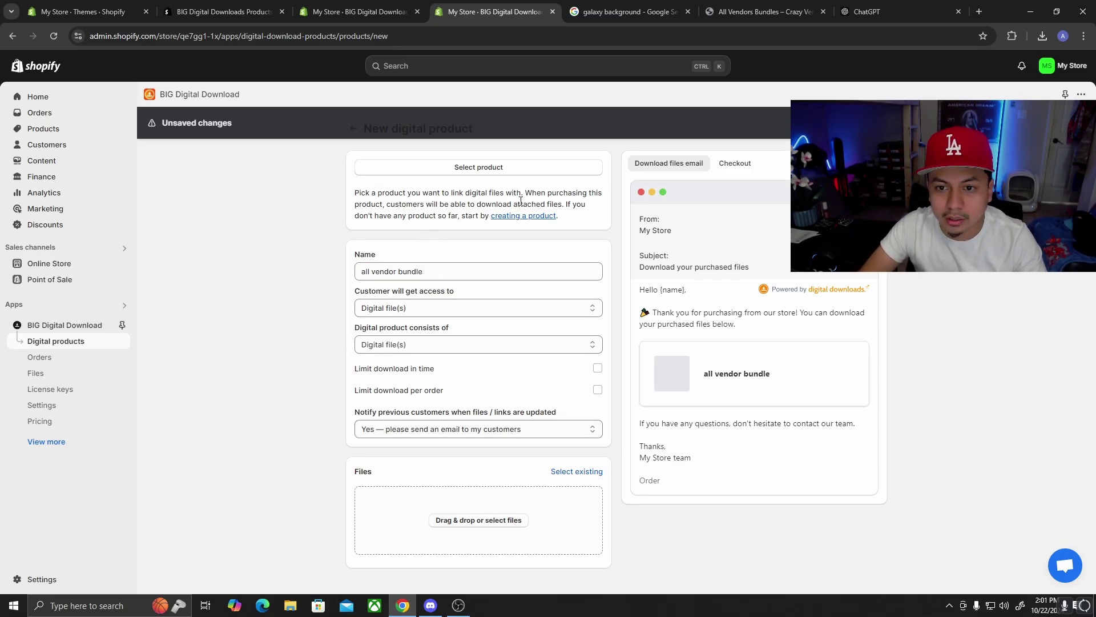
pyautogui.click(468, 169)
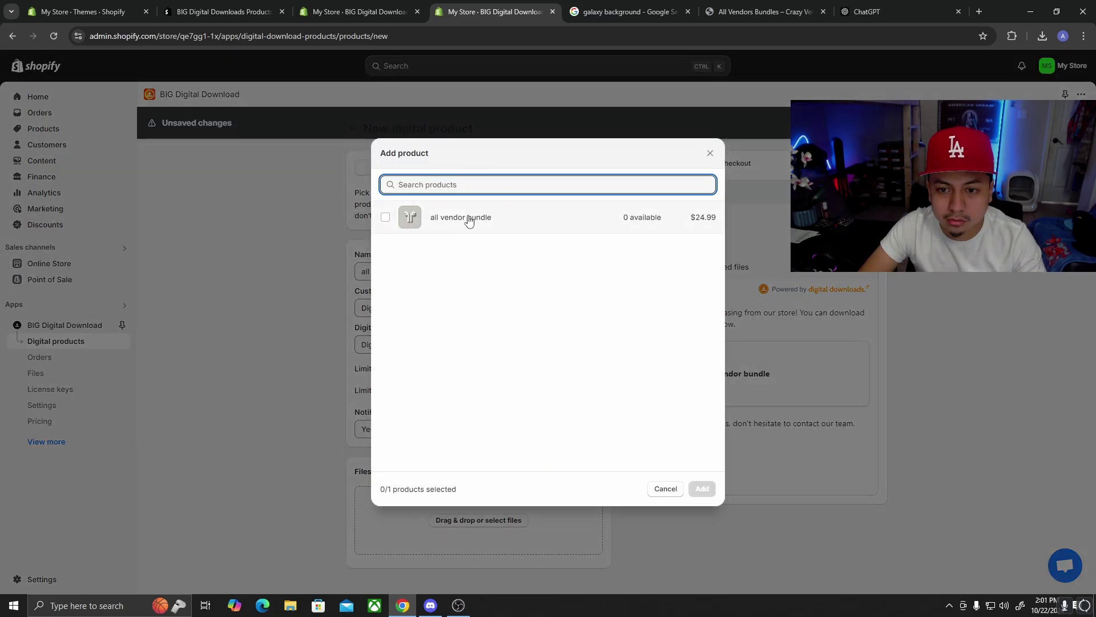
pyautogui.click(385, 218)
pyautogui.click(702, 488)
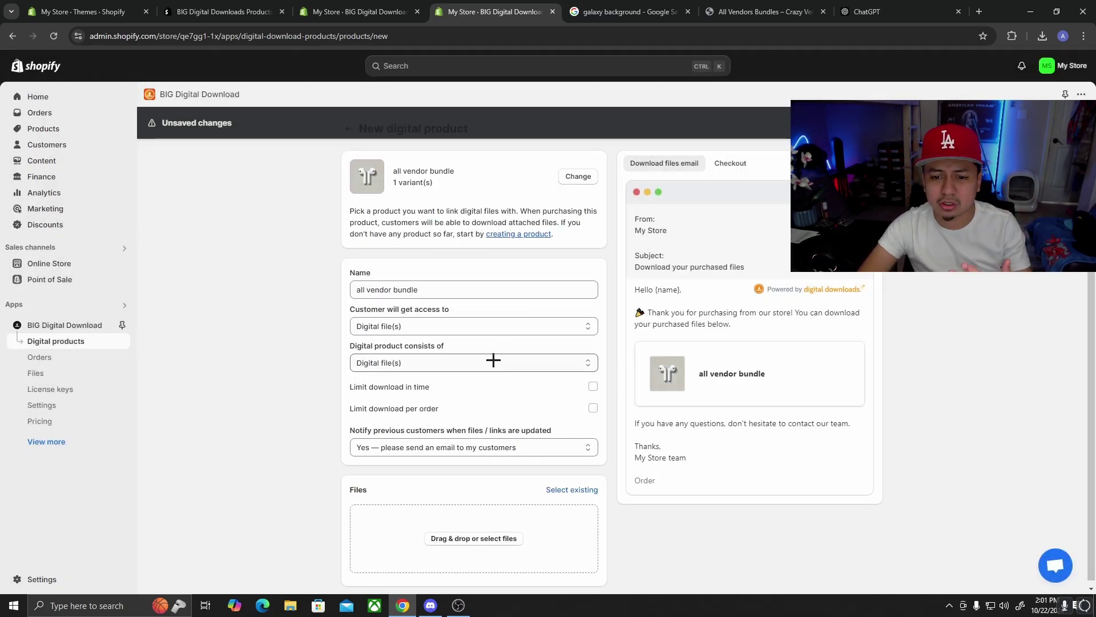
# Upload the star image ☆.jpg as the digital product's file and save the digital product.
pyautogui.click(477, 540)
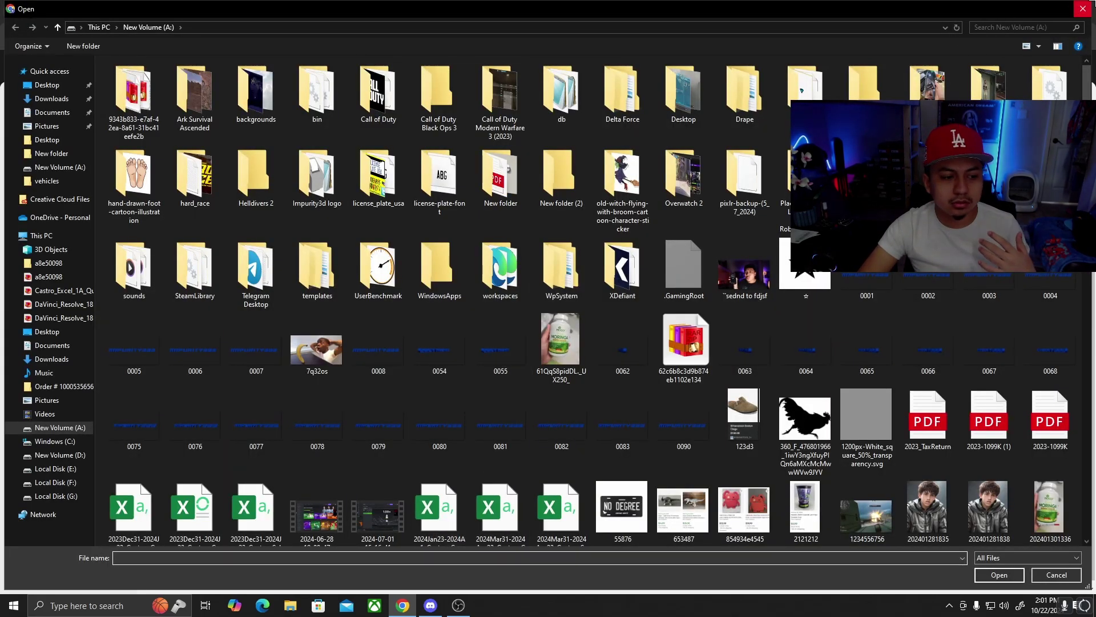
pyautogui.click(1082, 8)
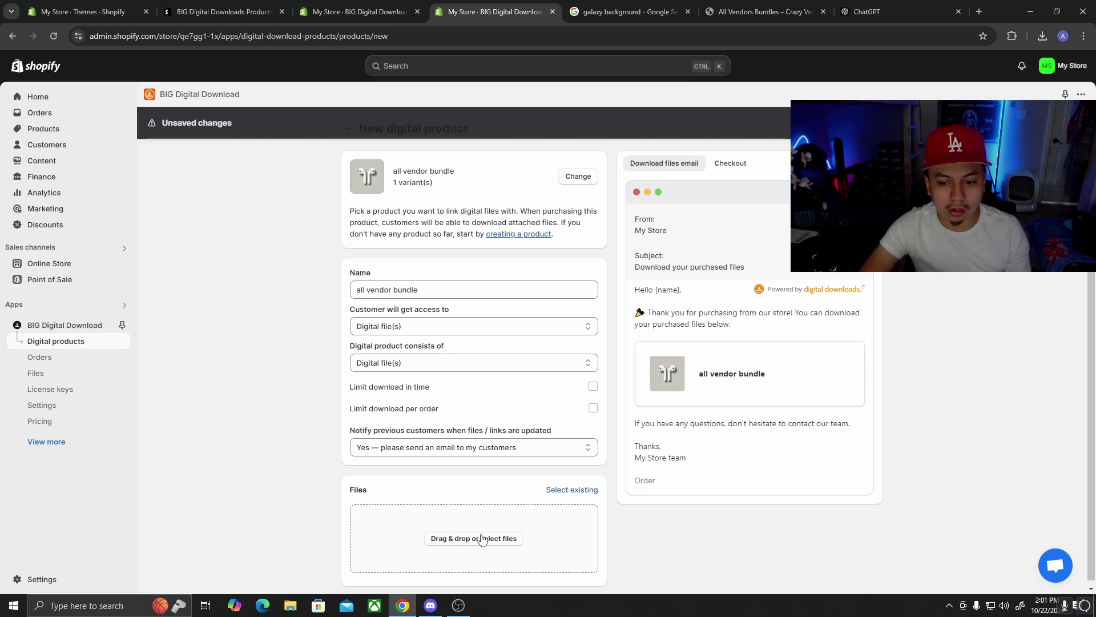
pyautogui.click(531, 518)
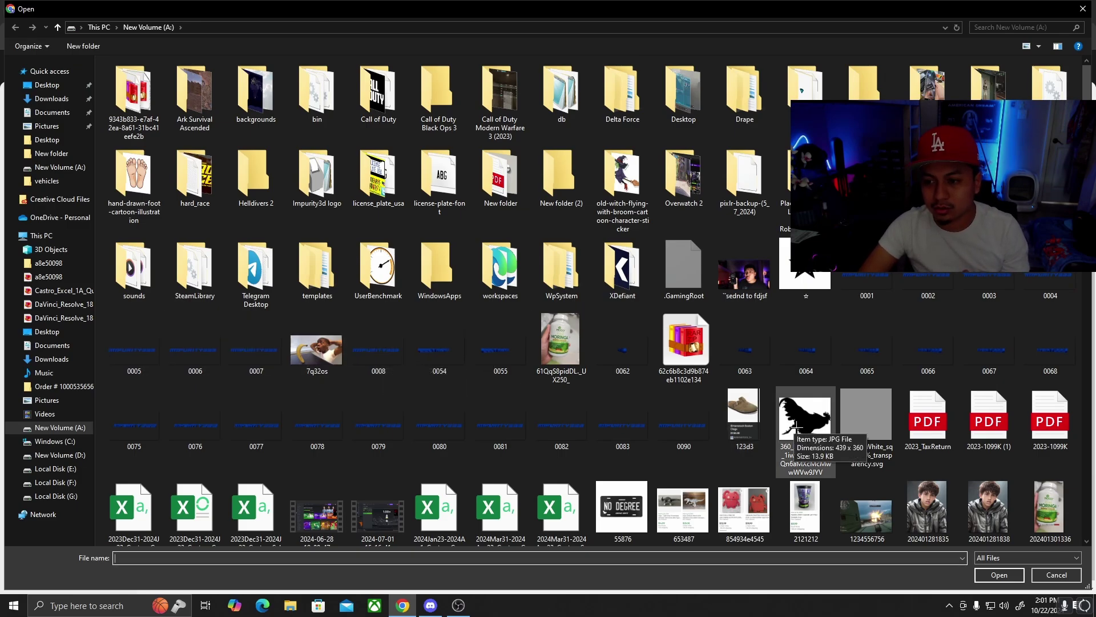
pyautogui.doubleClick(805, 265)
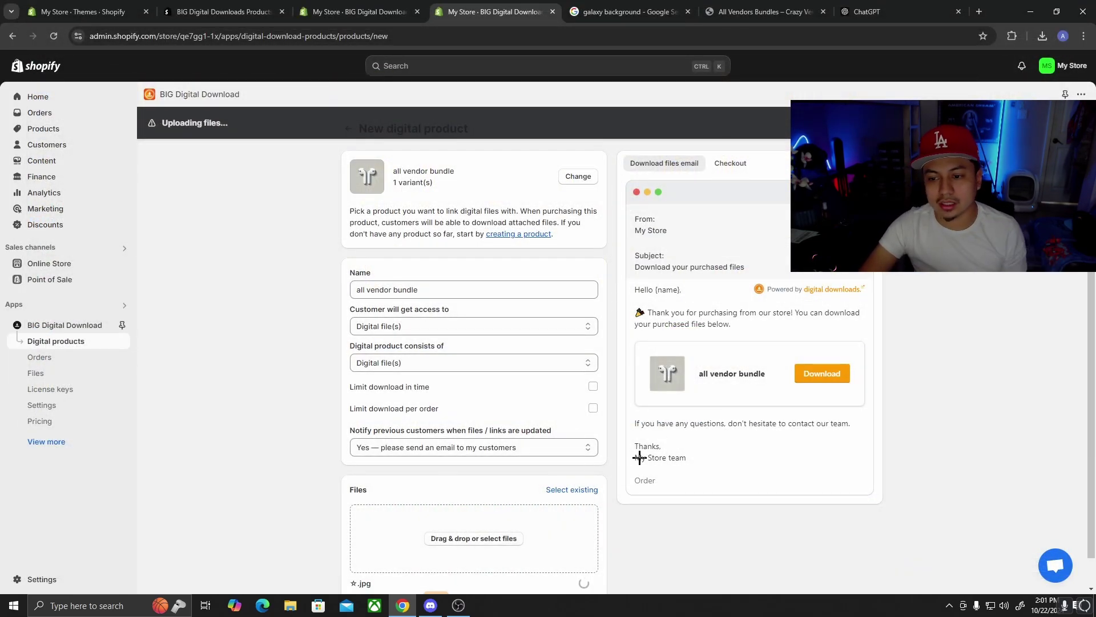
pyautogui.scroll(-1, 688, 510)
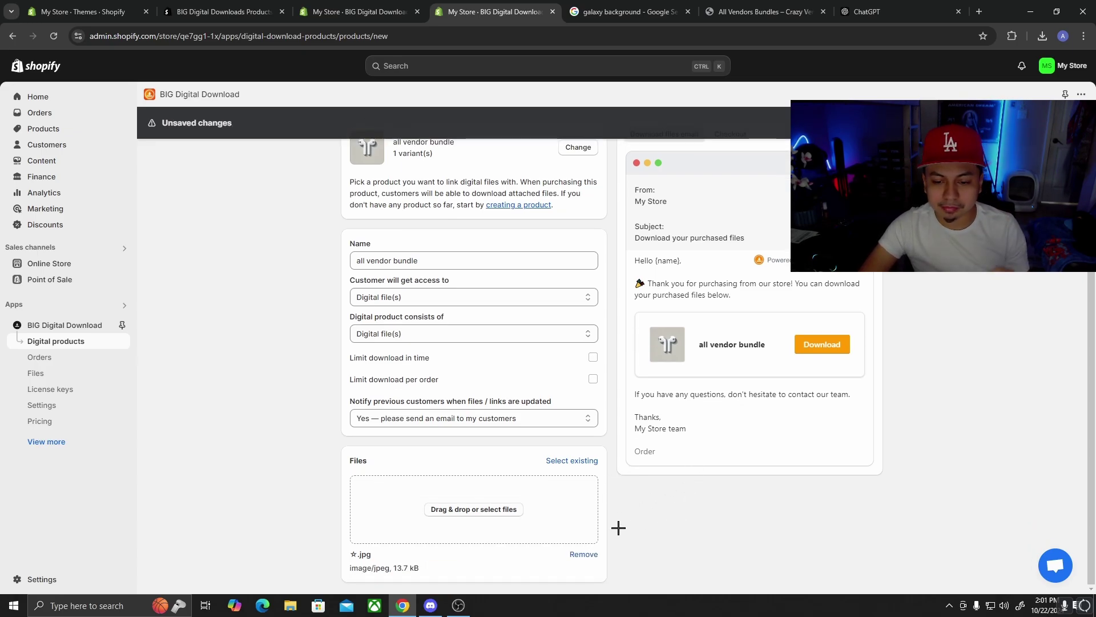
pyautogui.scroll(1, 1032, 279)
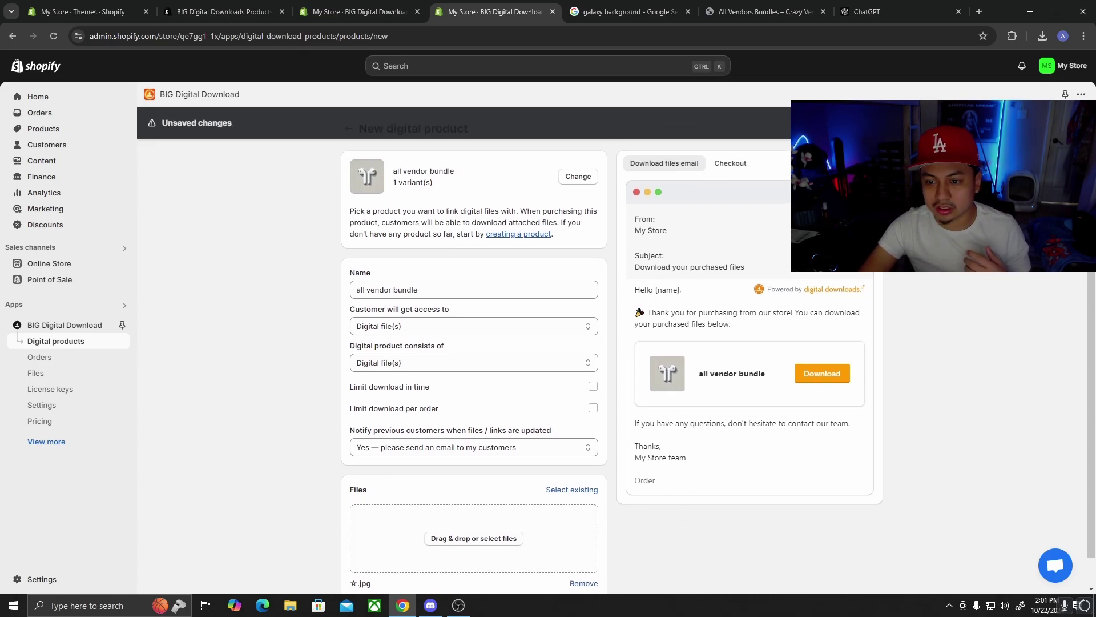
pyautogui.scroll(-1, 595, 467)
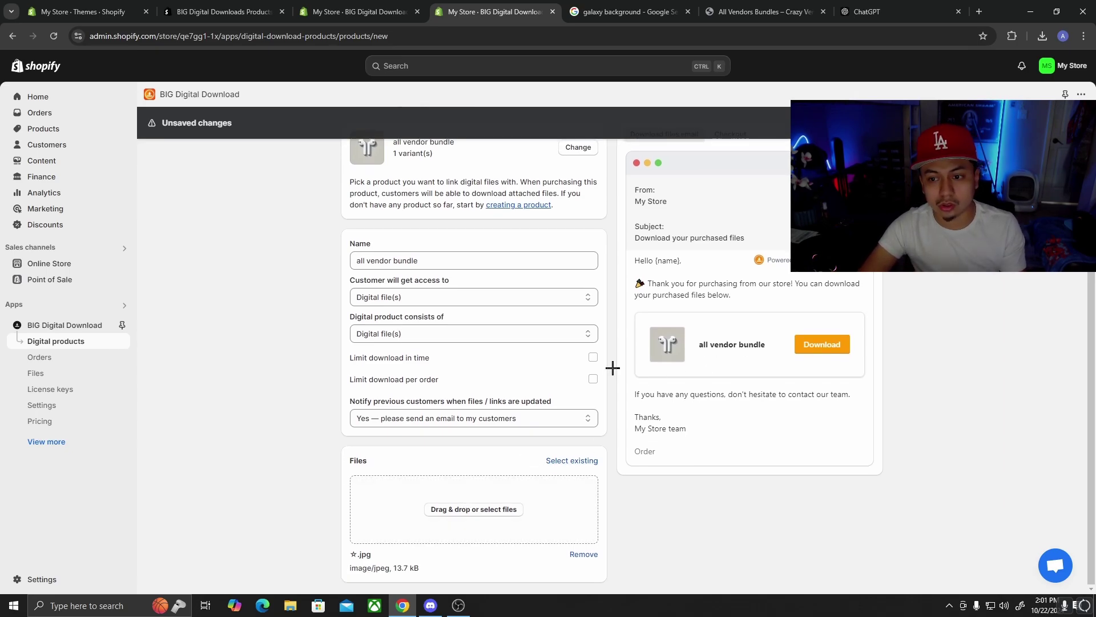
pyautogui.click(1060, 122)
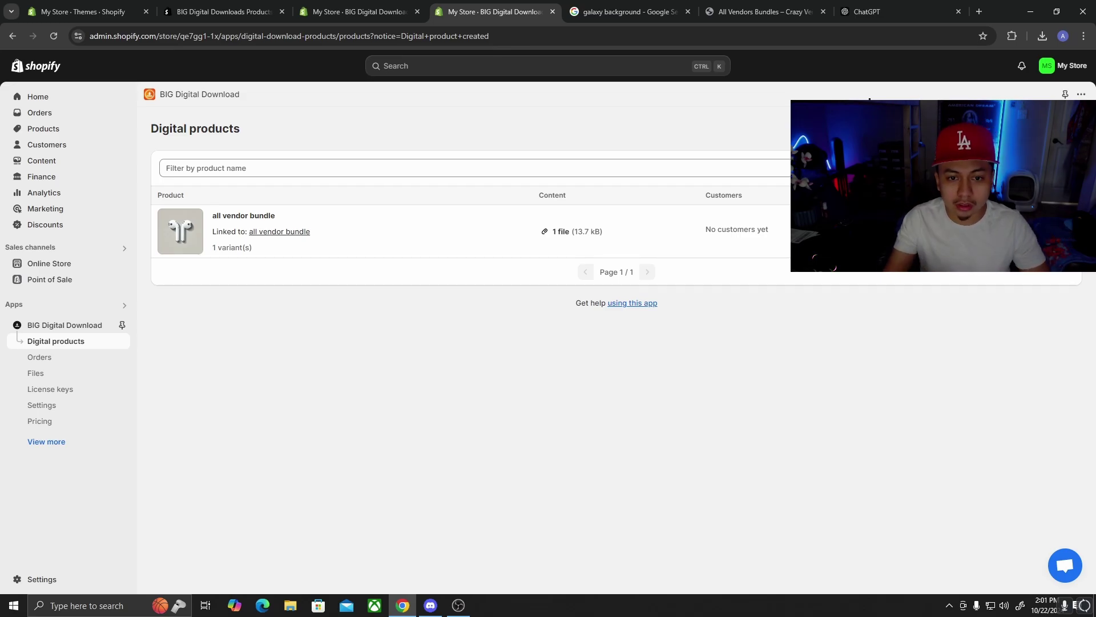
# Go to the online store's themes and open the Dawn theme for customization.
pyautogui.click(222, 11)
pyautogui.click(606, 5)
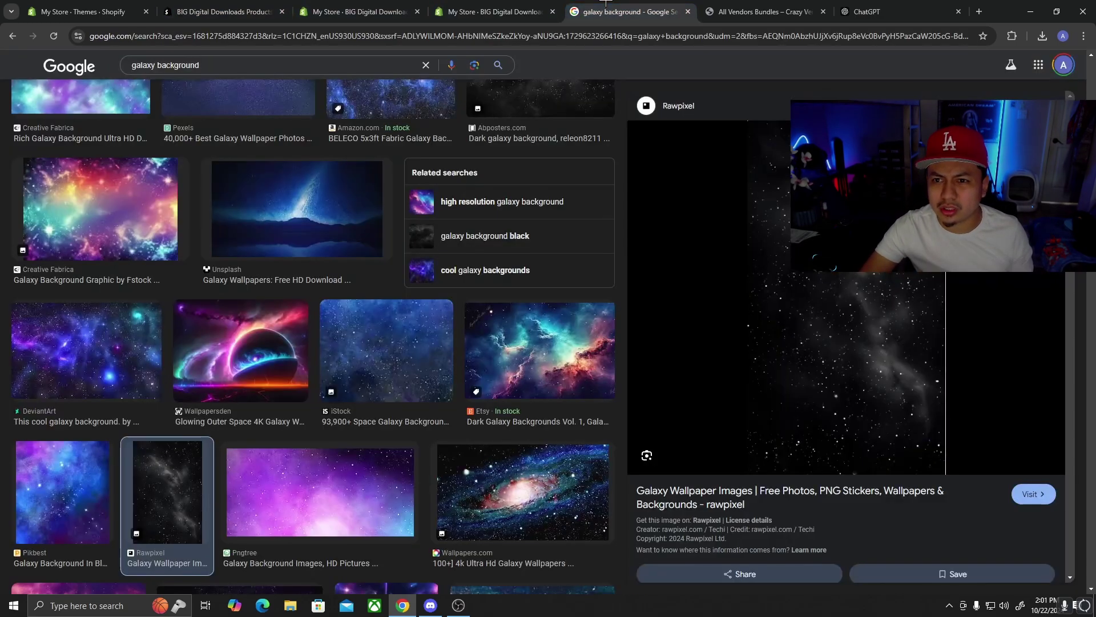
pyautogui.click(391, 5)
pyautogui.click(251, 5)
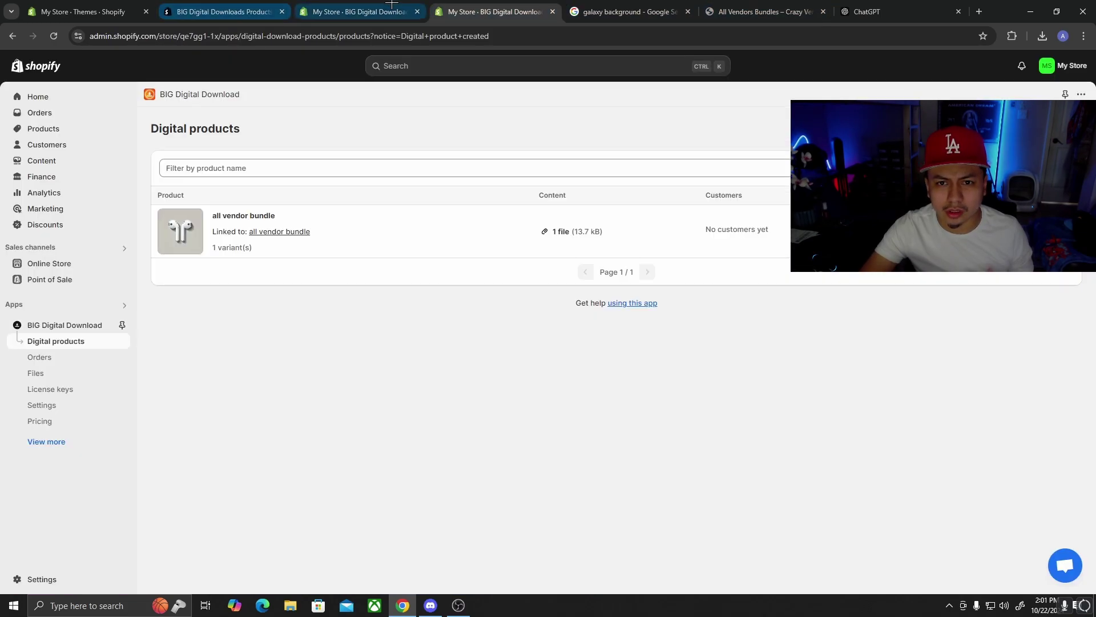
pyautogui.click(391, 4)
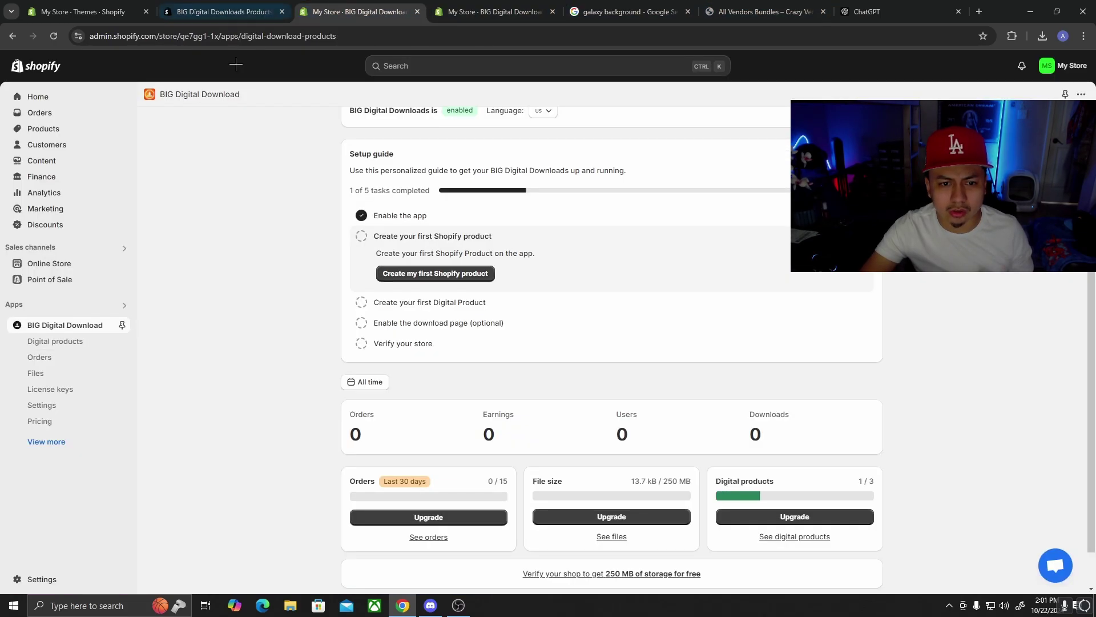
pyautogui.click(83, 265)
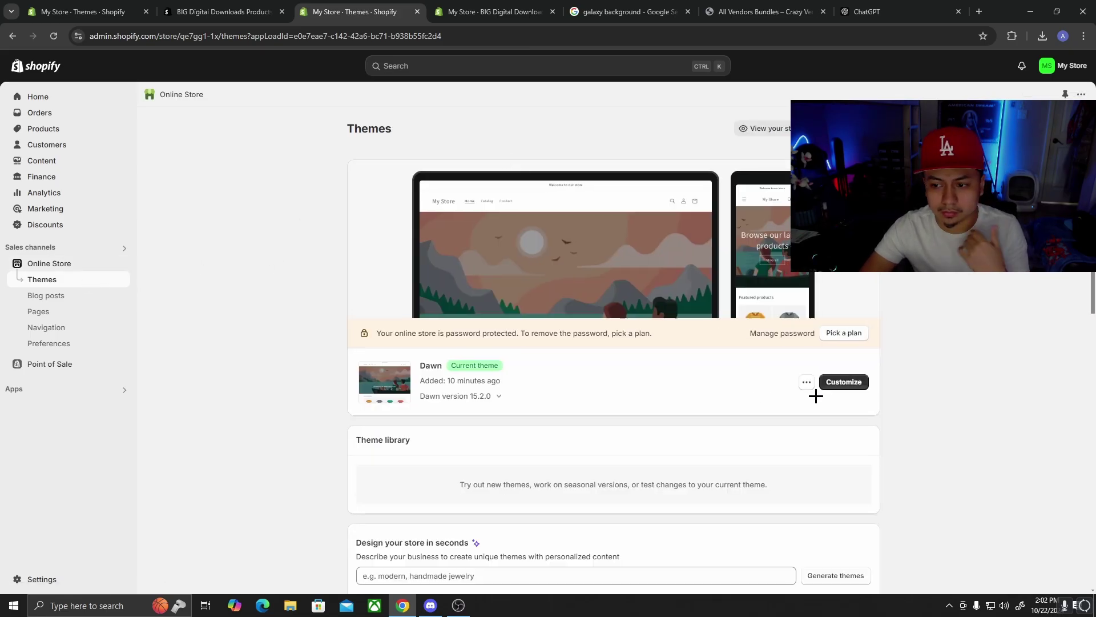
pyautogui.click(845, 381)
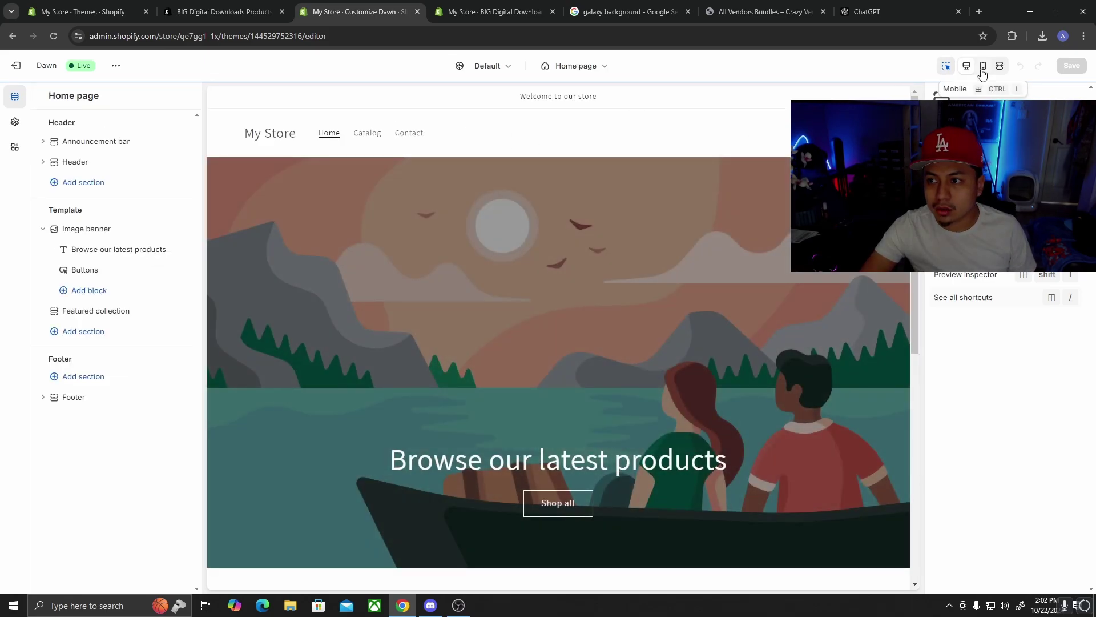
# Preview the home page in mobile view and check the banner and featured products.
pyautogui.scroll(-3, 611, 354)
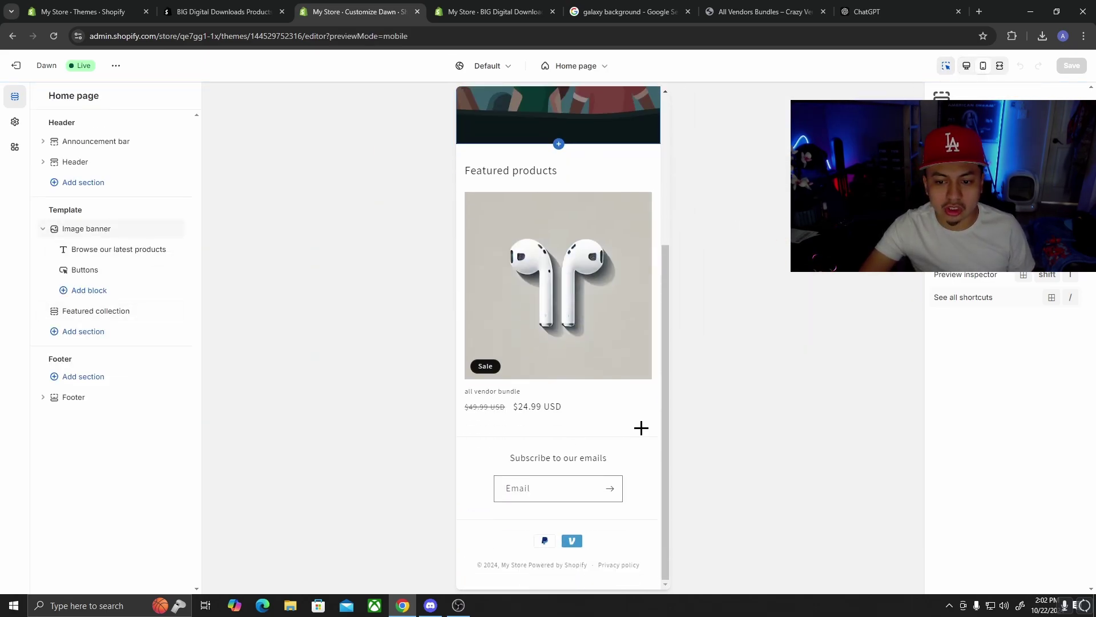
pyautogui.scroll(5, 565, 362)
pyautogui.scroll(-2, 546, 450)
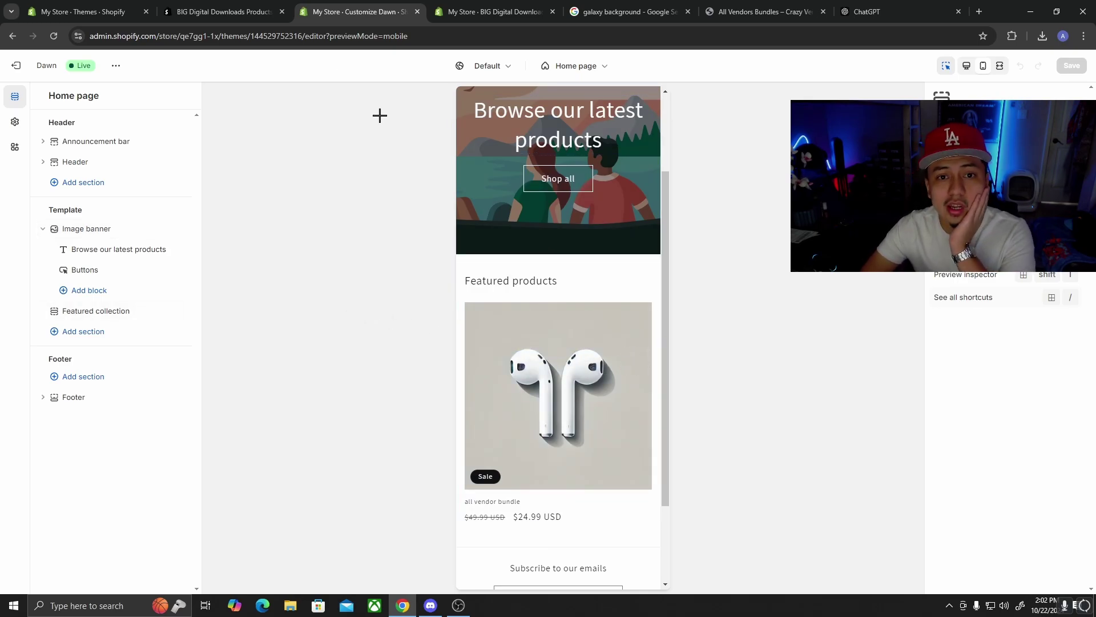
# Check the banner and featured collection on the reference Crazy Vendor home page, and return to the theme editor.
pyautogui.click(775, 4)
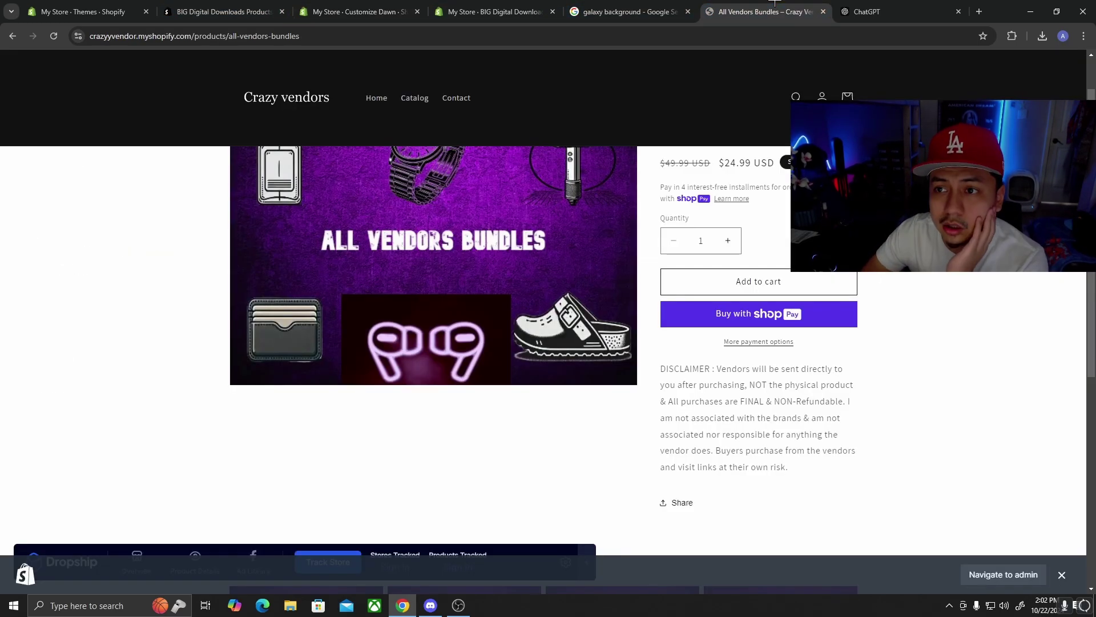
pyautogui.click(264, 96)
pyautogui.scroll(-5, 526, 247)
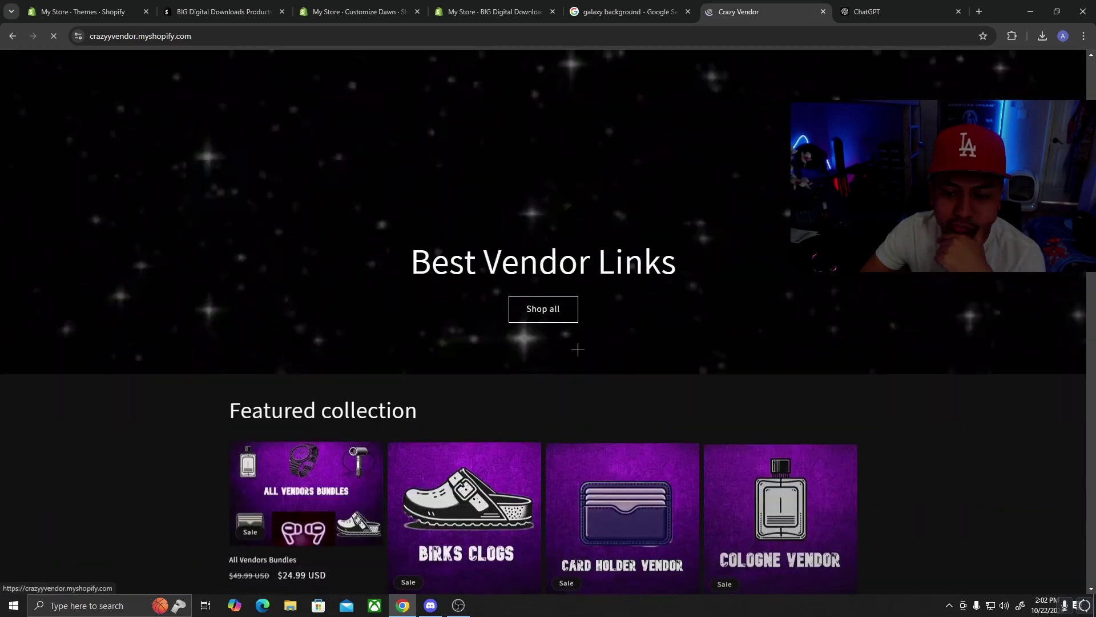
pyautogui.click(358, 4)
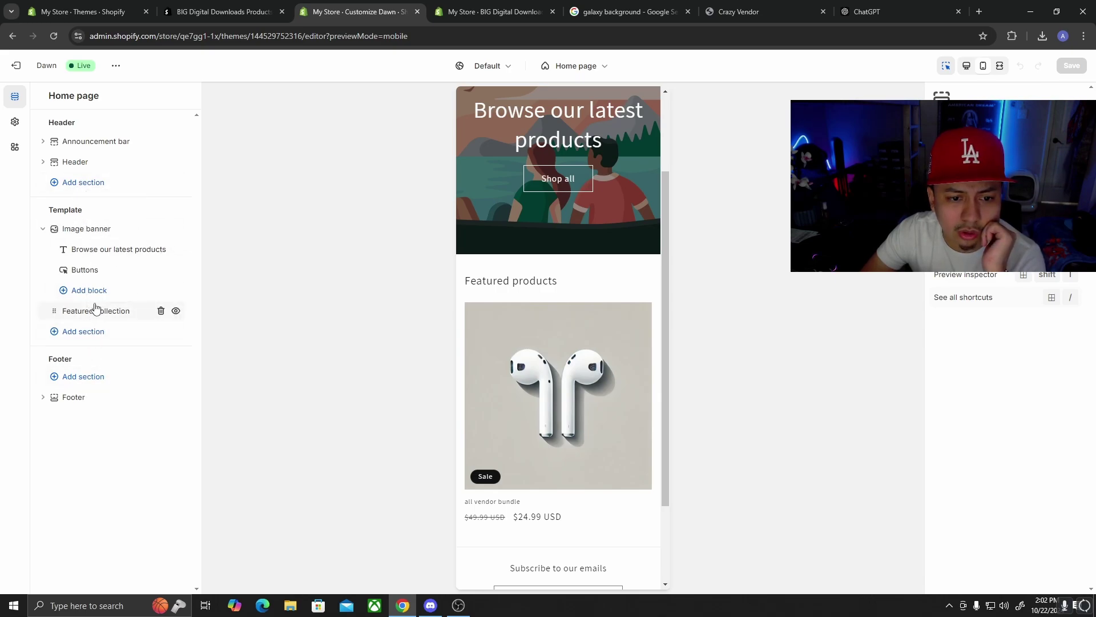
# Add a second Featured collection section to the home page and move it directly below the image banner.
pyautogui.click(88, 332)
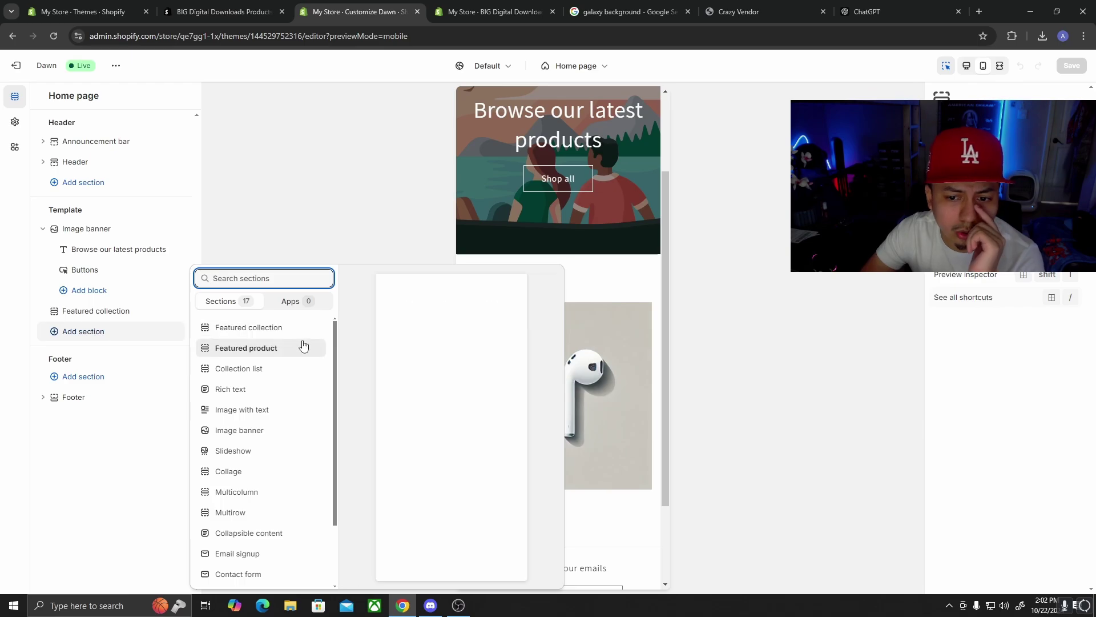
pyautogui.press('Escape')
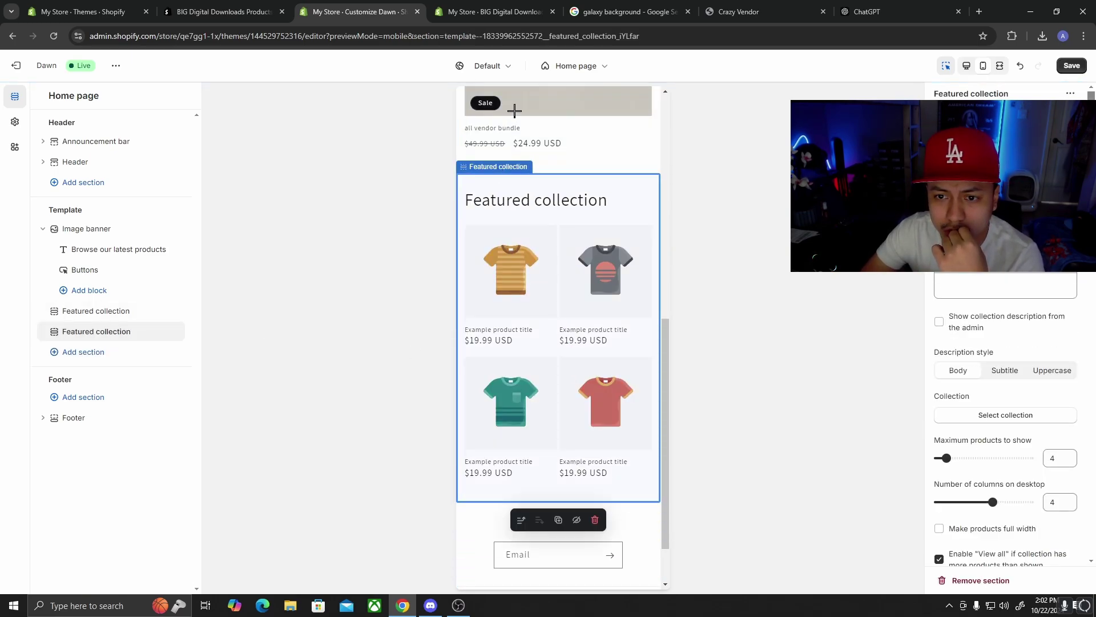
pyautogui.scroll(3, 559, 228)
pyautogui.moveTo(86, 330); pyautogui.dragTo(67, 308)
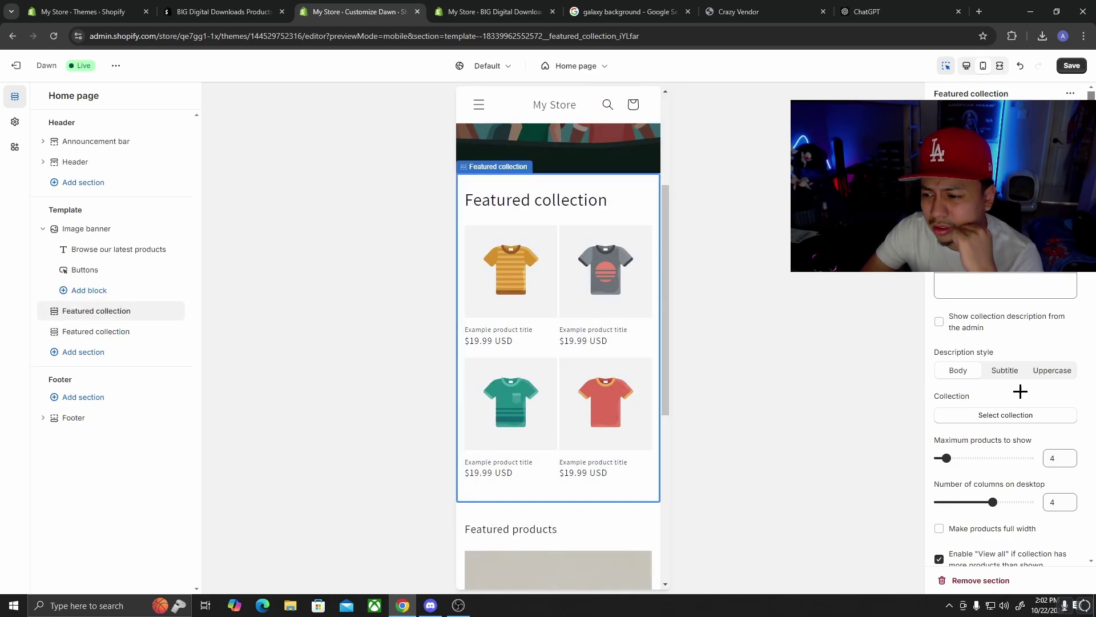
# Create and save a new manual collection titled "feature", starting from the new section's collection selection.
pyautogui.click(1016, 415)
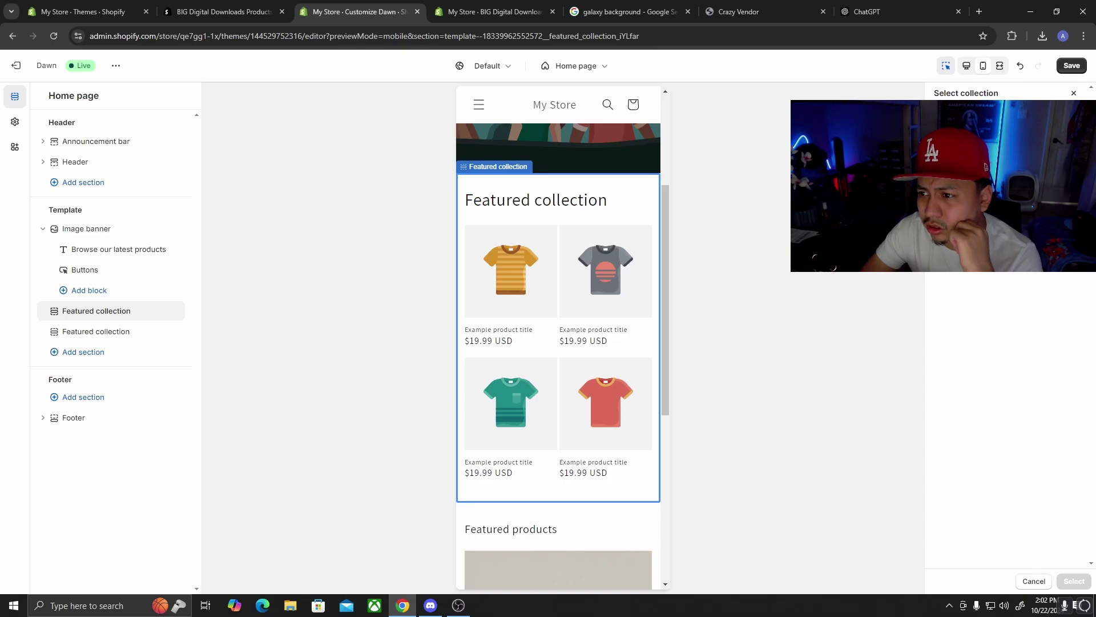
pyautogui.click(1010, 228)
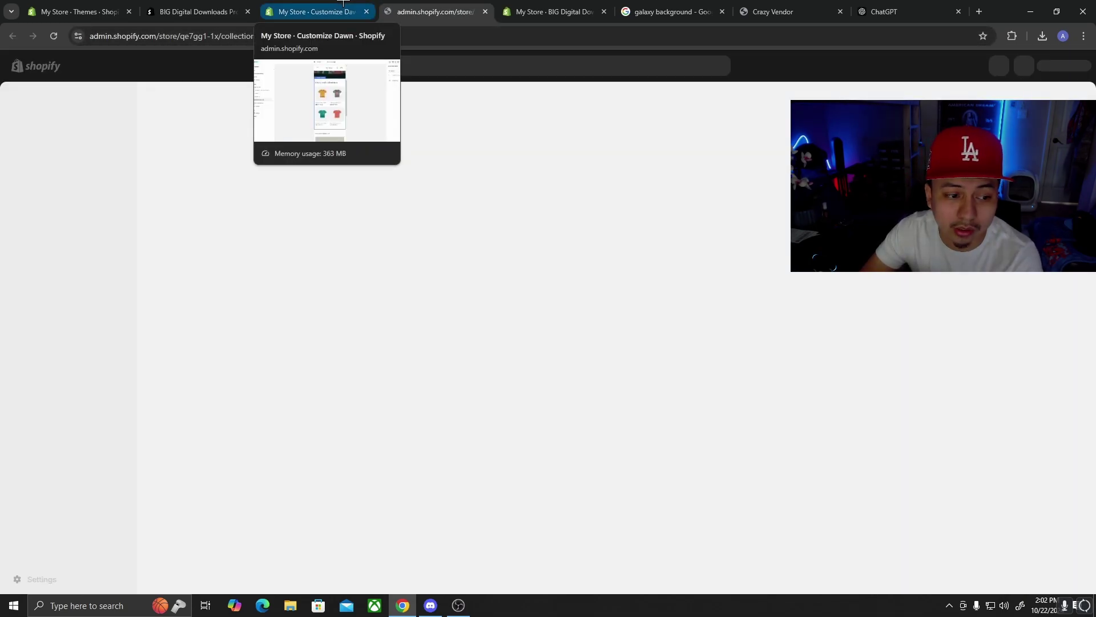
pyautogui.click(286, 6)
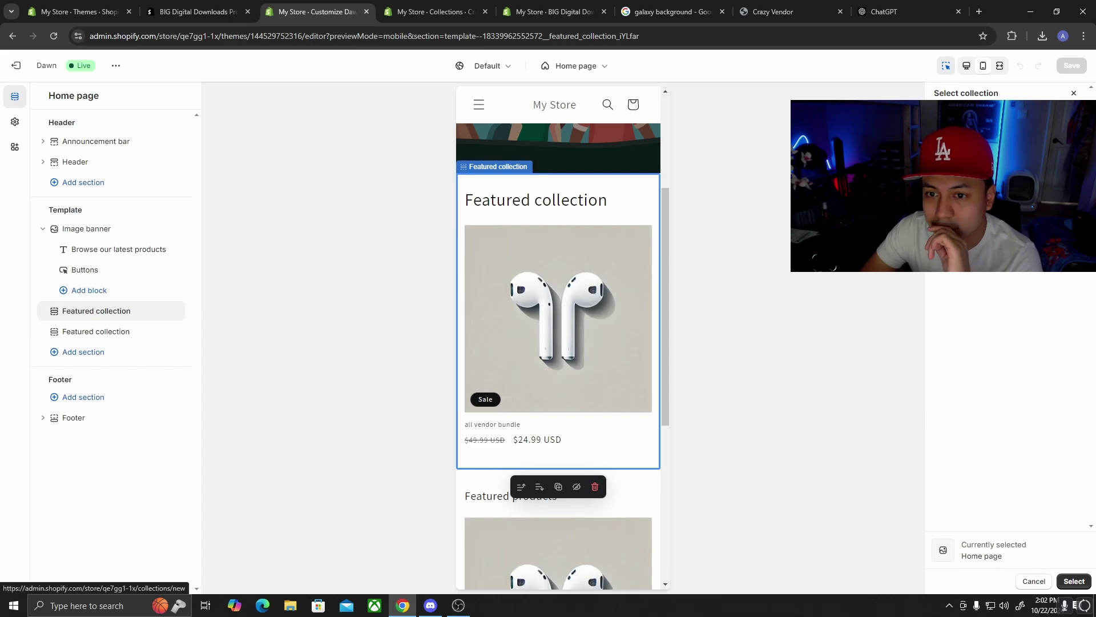
pyautogui.click(942, 117)
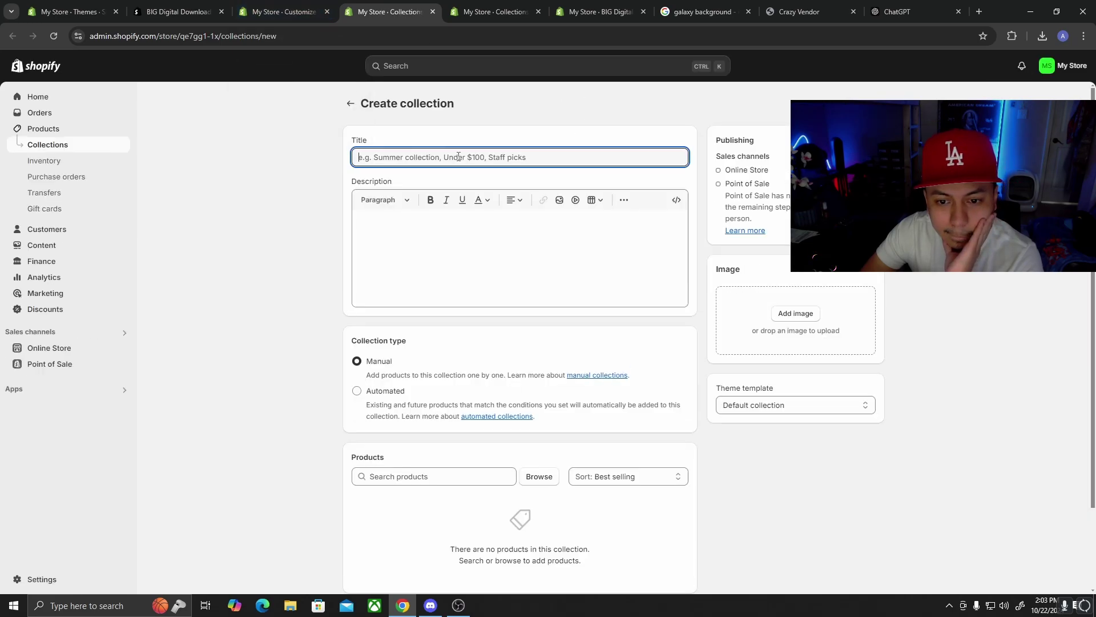
pyautogui.write('fe')
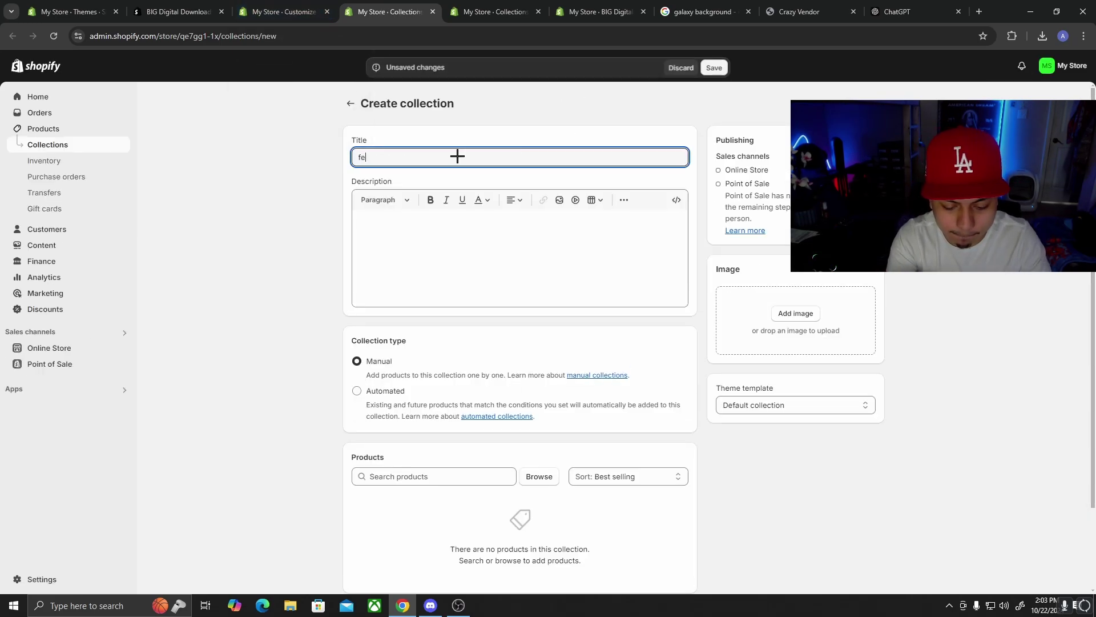
pyautogui.write('ature')
pyautogui.click(360, 259)
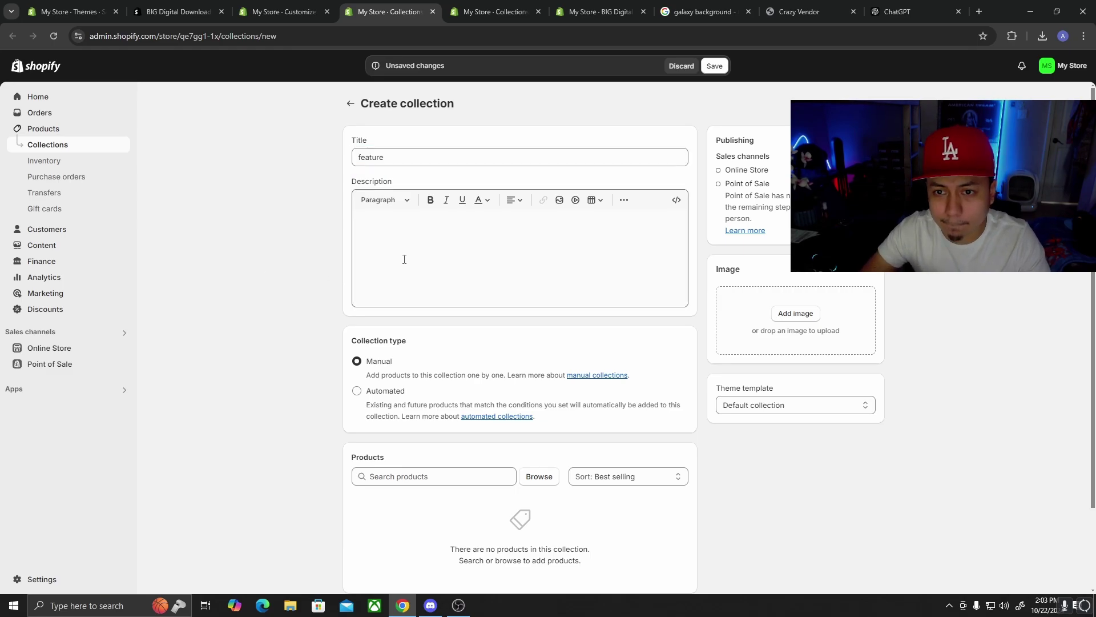
pyautogui.scroll(-2, 502, 354)
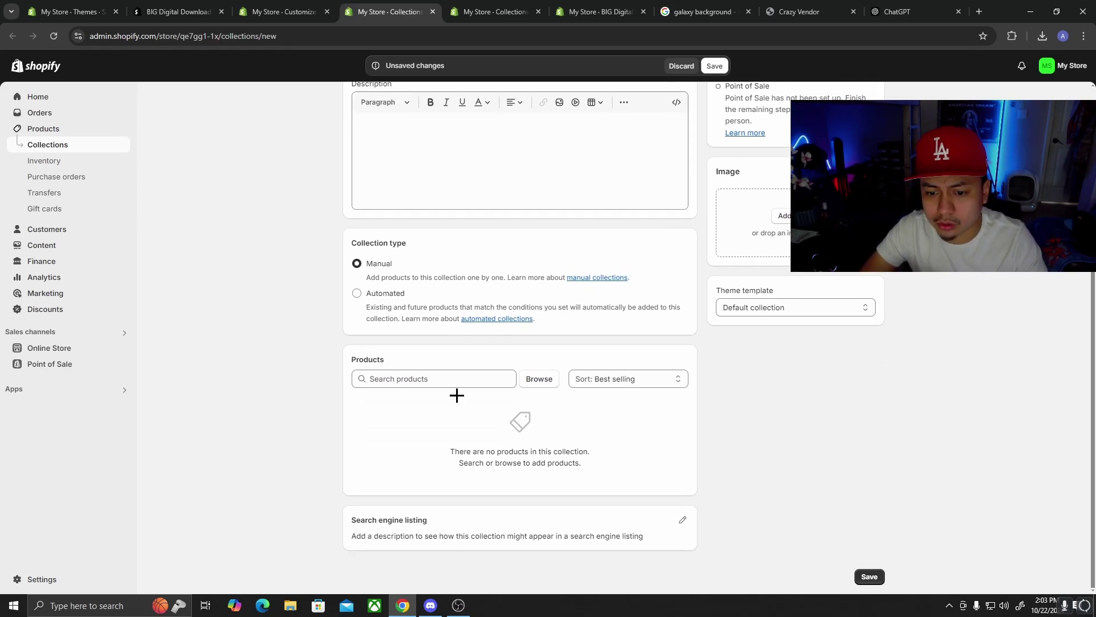
pyautogui.click(869, 577)
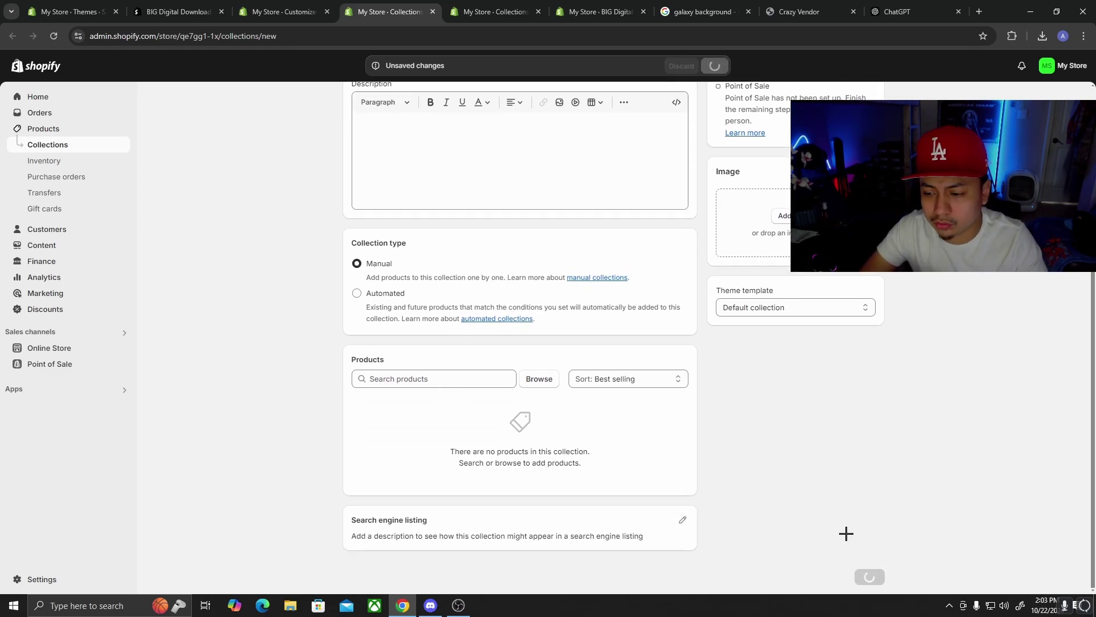
# Return to the theme editor, close the collection selection and look over the new Featured collection section's settings.
pyautogui.click(295, 5)
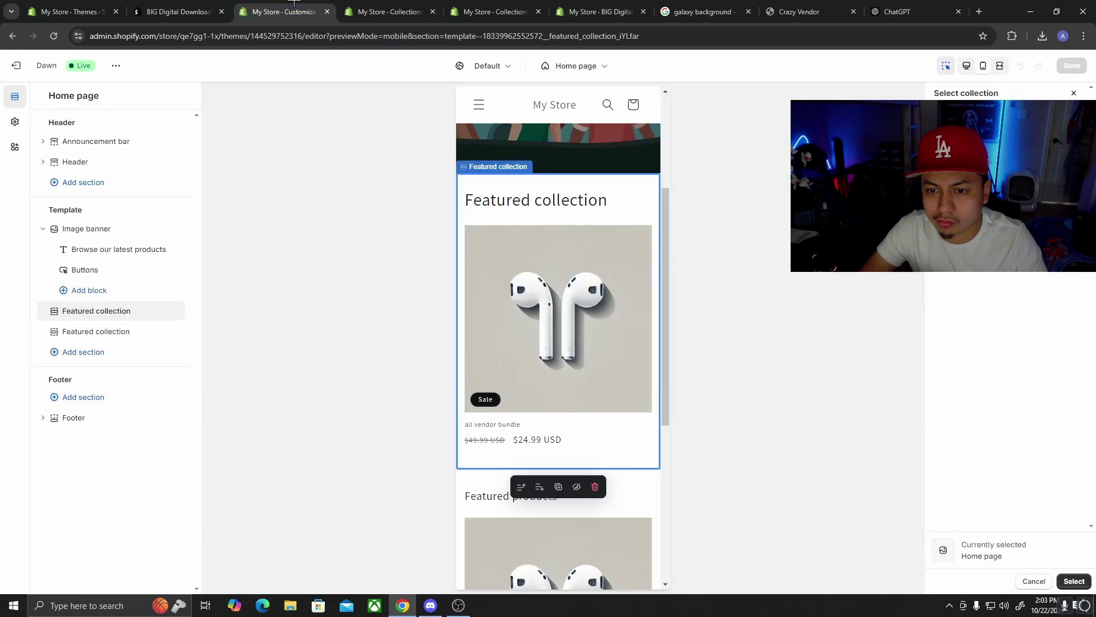
pyautogui.click(1074, 93)
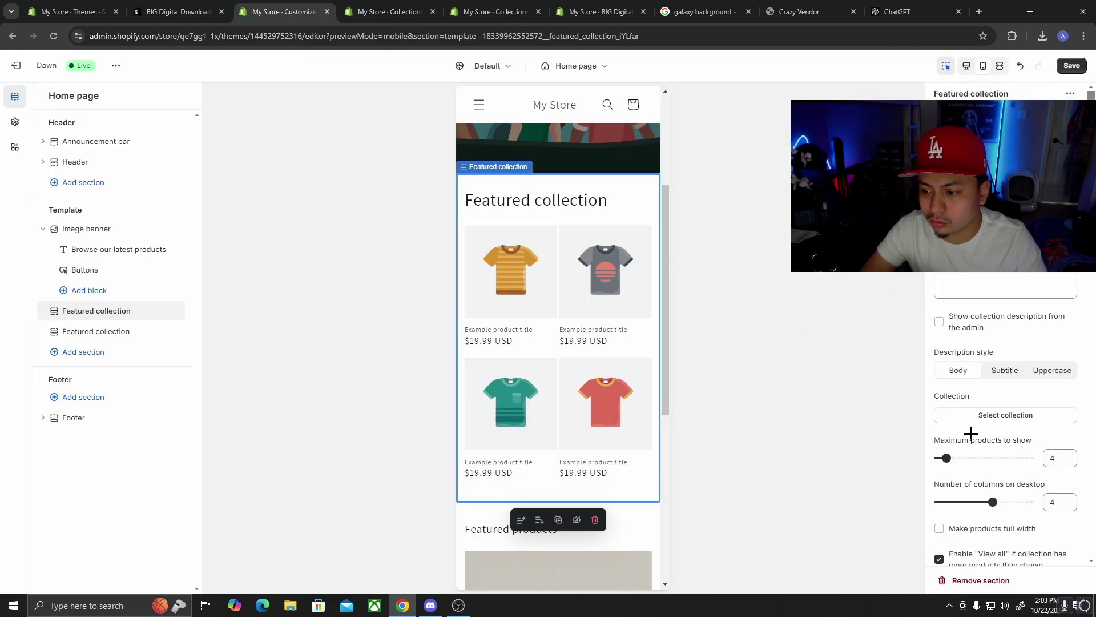
pyautogui.scroll(-4, 993, 386)
pyautogui.click(389, 11)
pyautogui.click(286, 10)
pyautogui.click(191, 7)
pyautogui.click(284, 12)
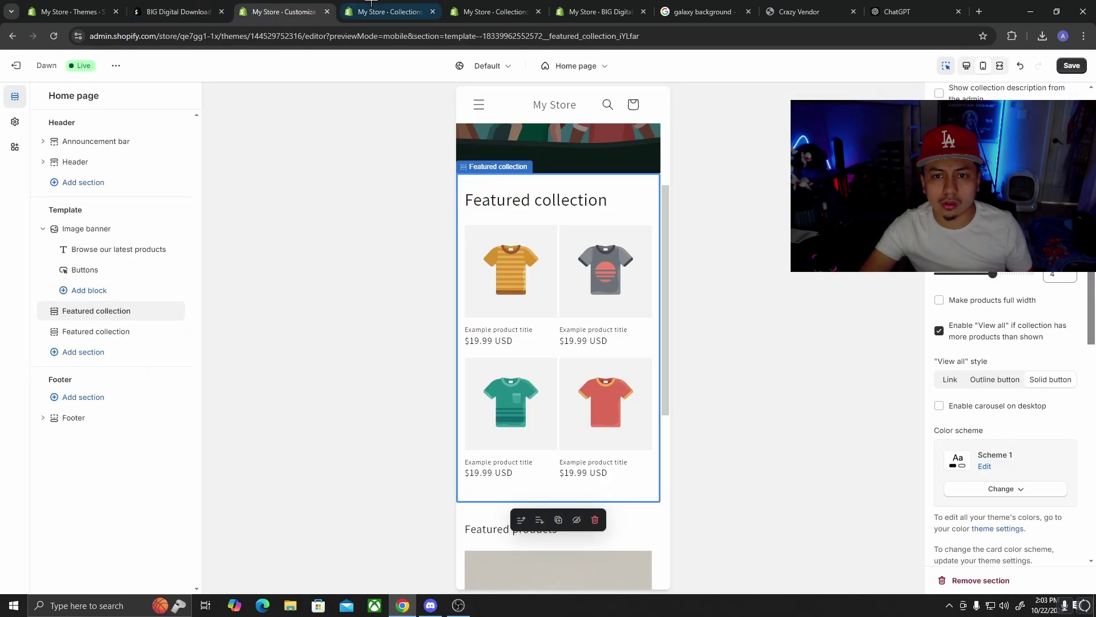
# Add the all vendor bundle product to the "feature" collection and save the product.
pyautogui.click(388, 11)
pyautogui.click(53, 133)
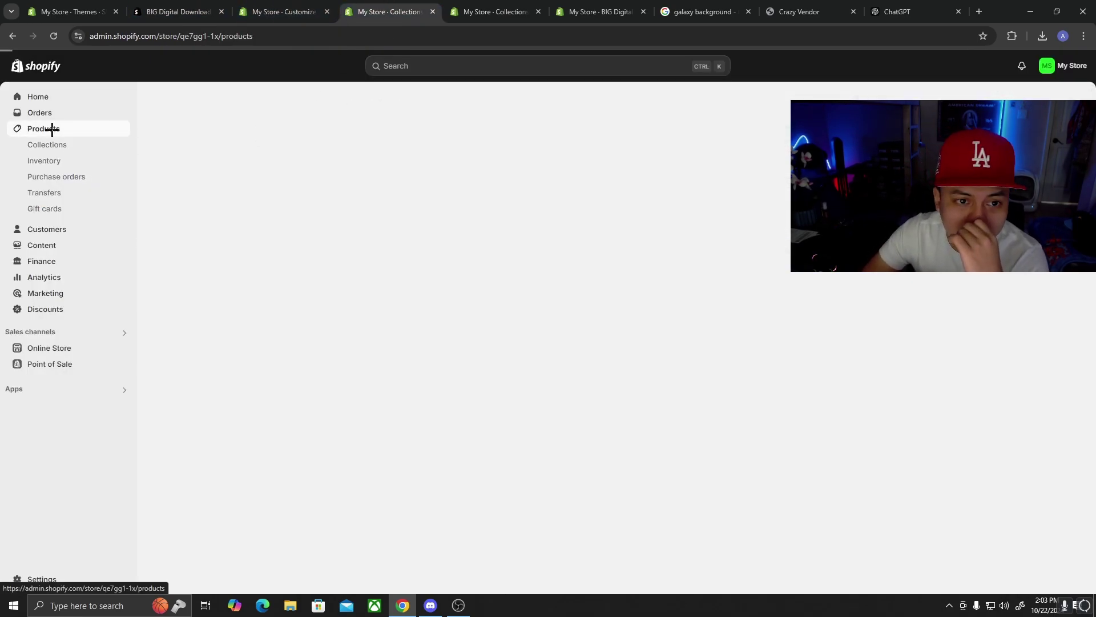
pyautogui.click(326, 193)
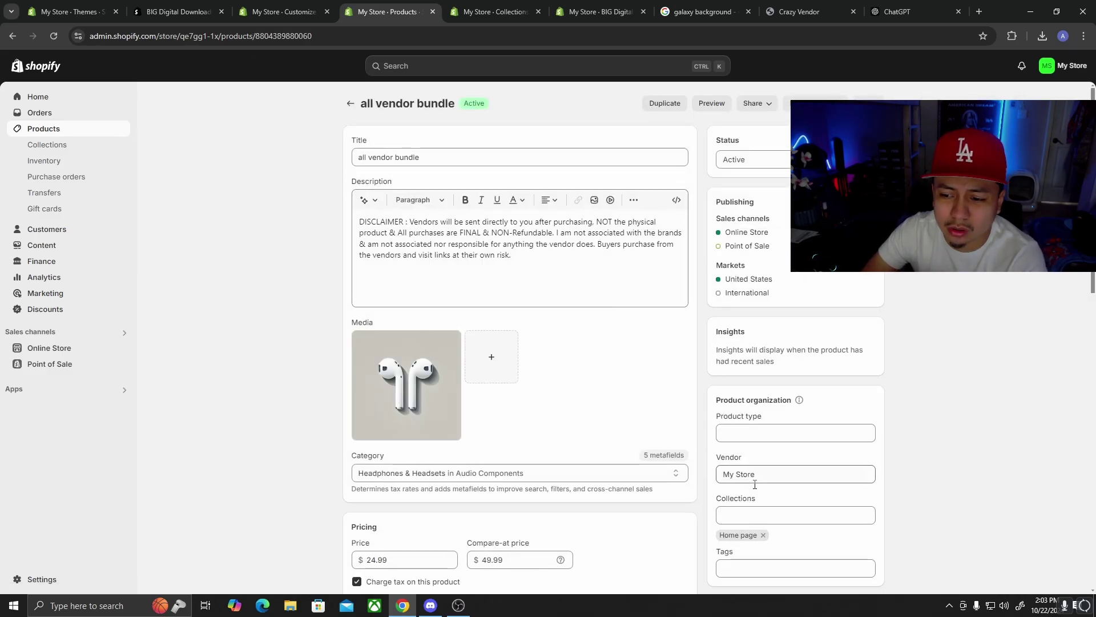
pyautogui.scroll(-1, 787, 494)
pyautogui.click(783, 458)
pyautogui.click(774, 485)
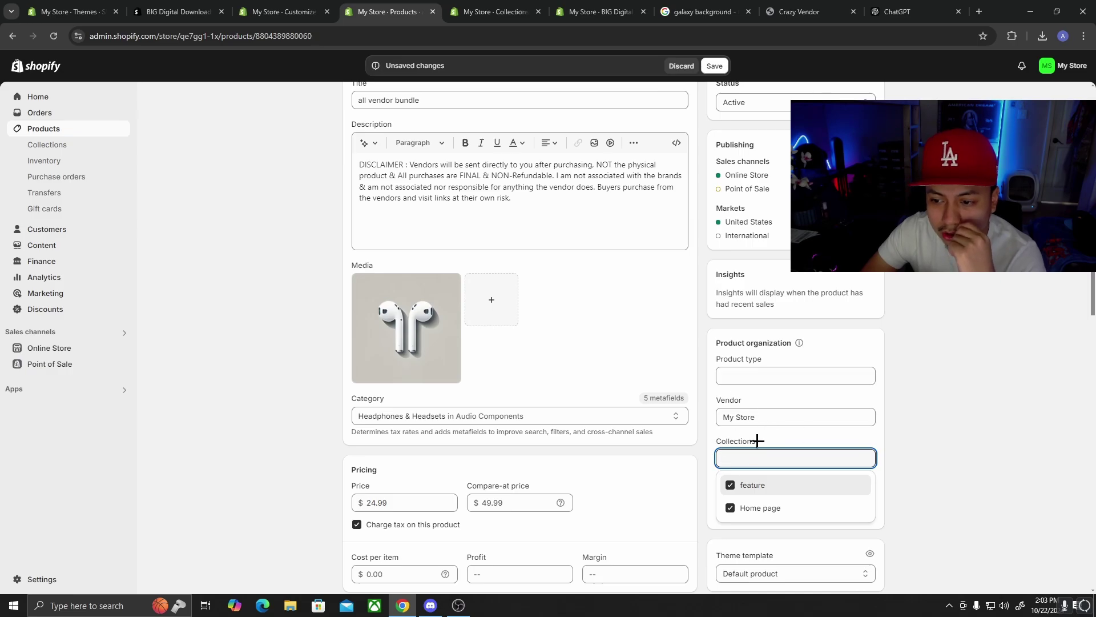
pyautogui.click(715, 65)
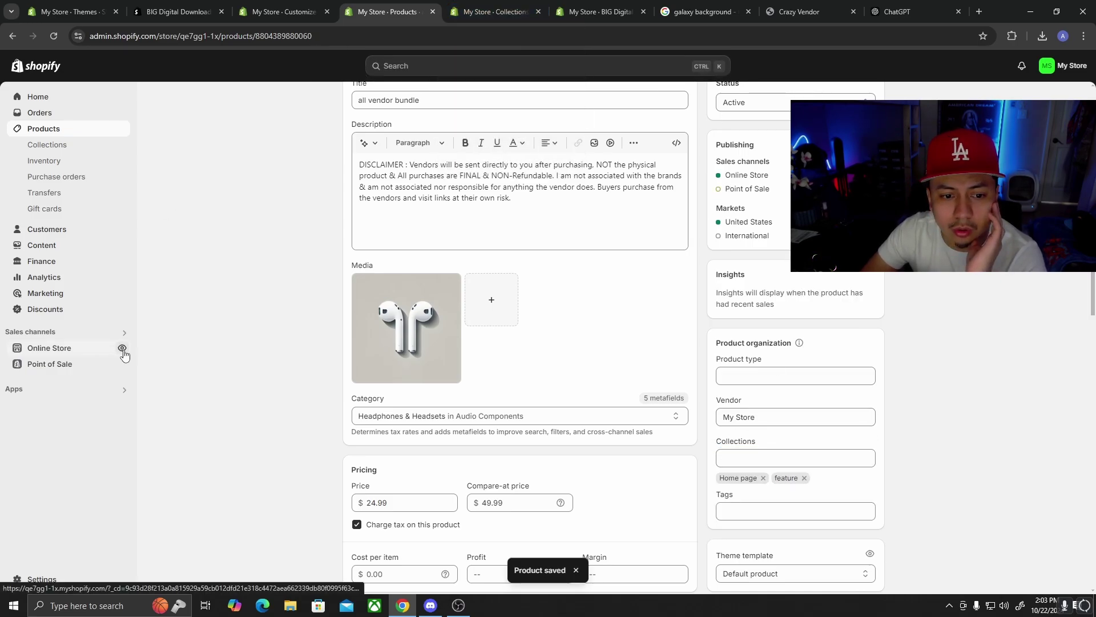
# Go to the online store's themes, open Dawn for customization and check the home page's featured products.
pyautogui.click(82, 350)
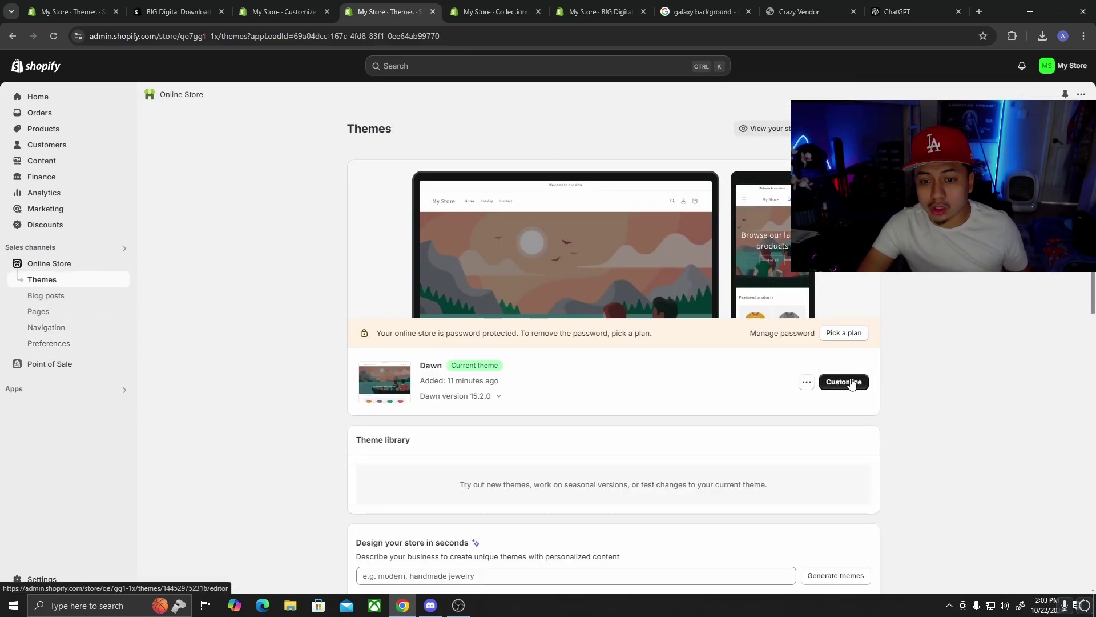
pyautogui.click(849, 381)
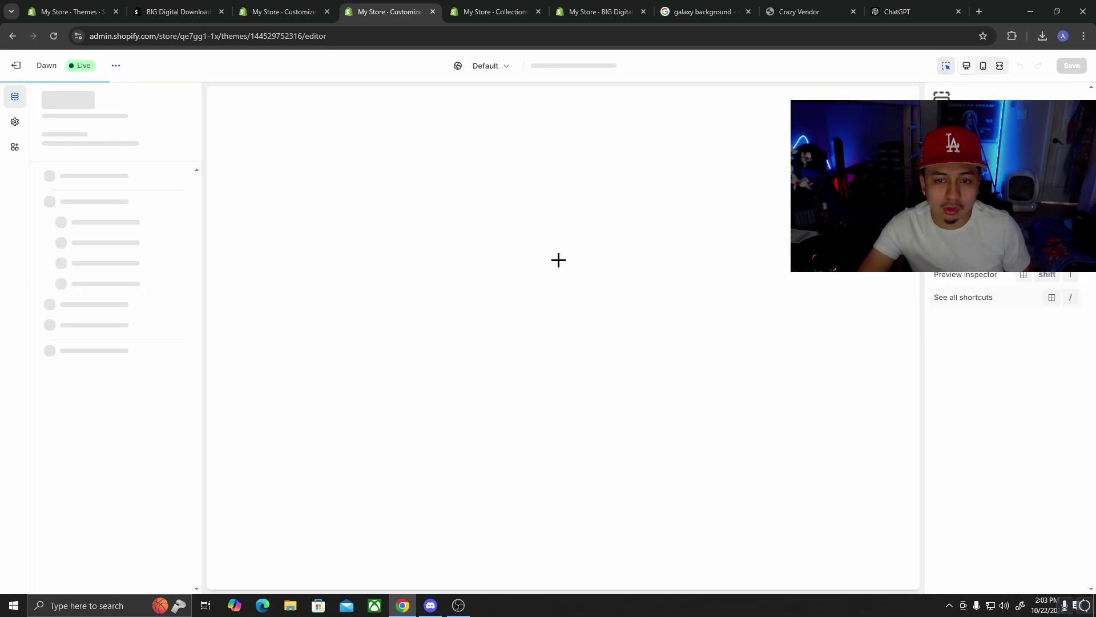
pyautogui.scroll(-8, 622, 292)
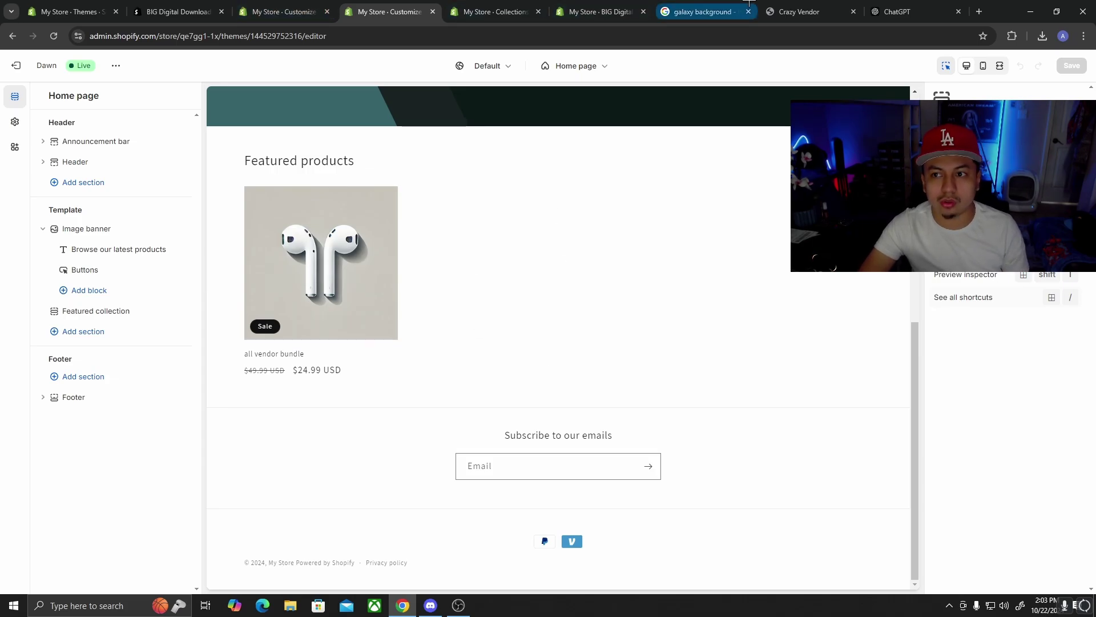
# Examine the featured collection and the individual featured product sections on the reference Crazy Vendor home page.
pyautogui.click(799, 11)
pyautogui.scroll(-4, 548, 412)
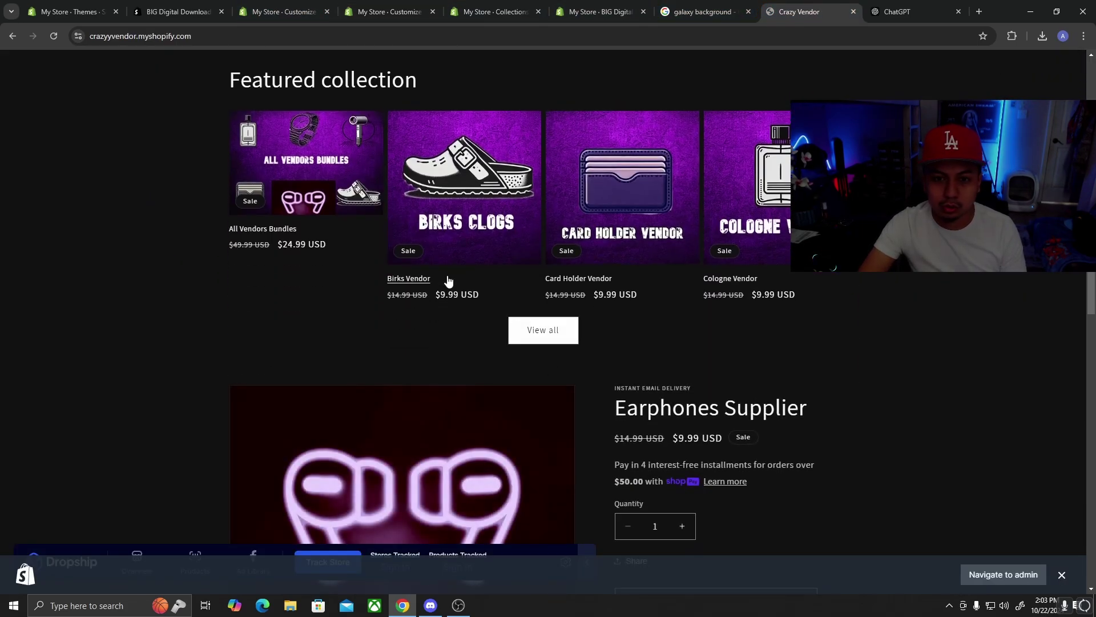
pyautogui.scroll(1, 772, 312)
pyautogui.scroll(-2, 791, 291)
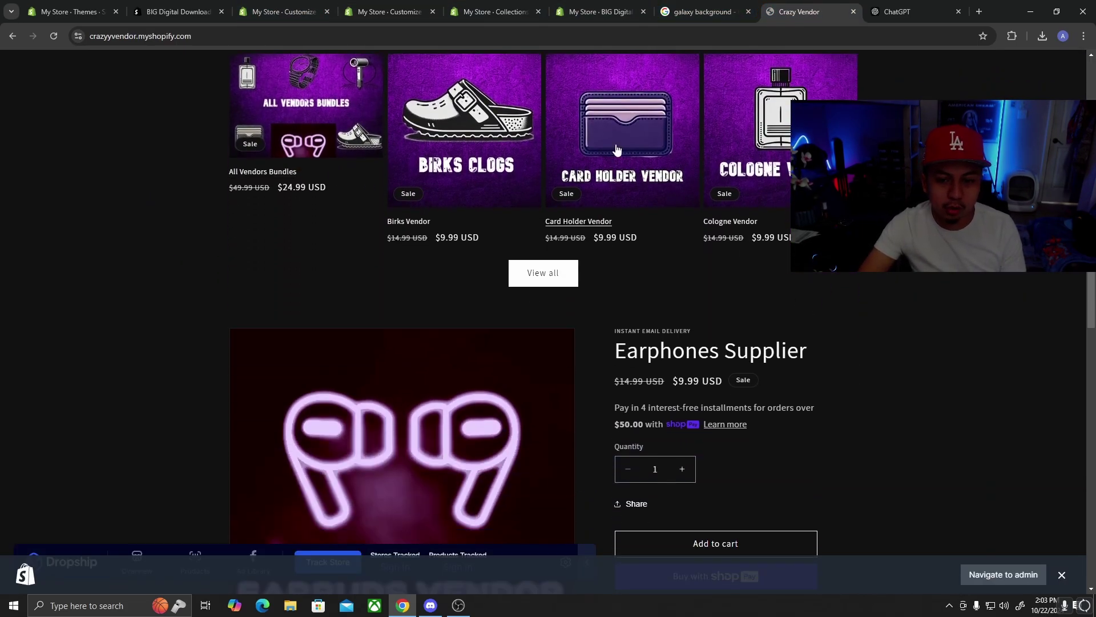
pyautogui.scroll(2, 700, 276)
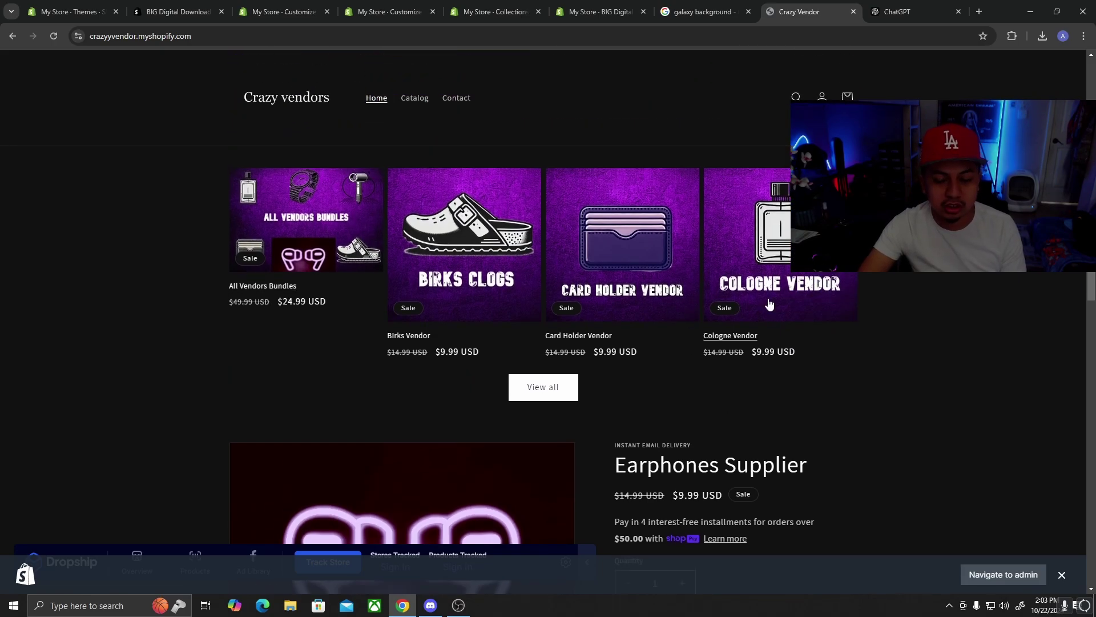
pyautogui.scroll(-10, 424, 308)
pyautogui.scroll(-11, 425, 309)
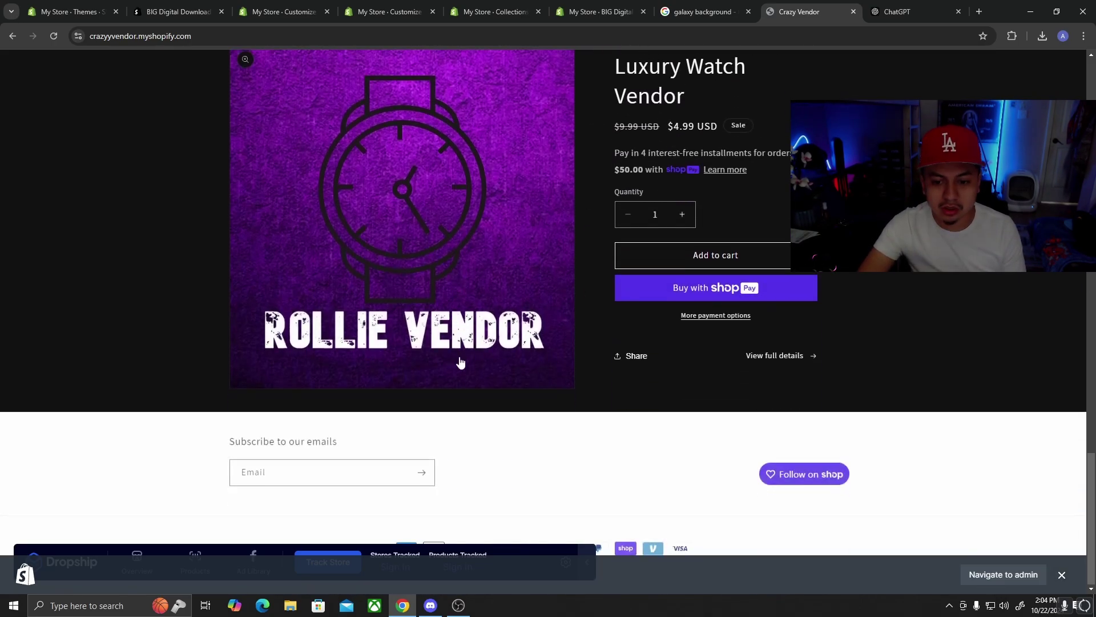
pyautogui.scroll(20, 460, 362)
pyautogui.scroll(5, 392, 354)
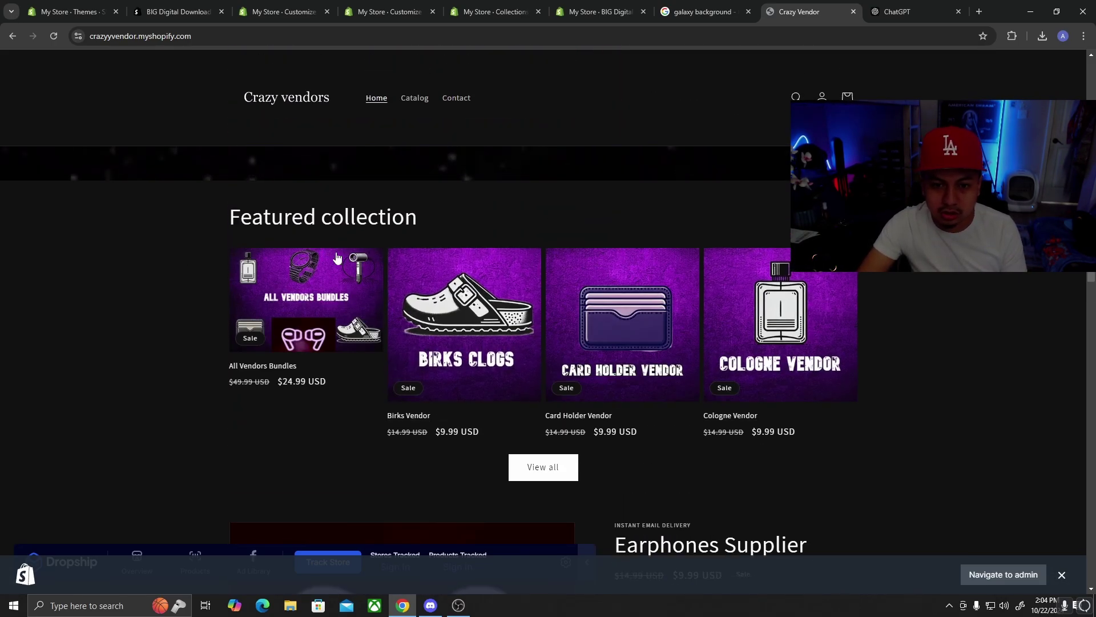
pyautogui.scroll(1, 449, 141)
# Return to the theme editor with the added Featured collection section and exit it without saving the changes.
pyautogui.click(394, 10)
pyautogui.click(285, 11)
pyautogui.click(396, 7)
pyautogui.click(284, 10)
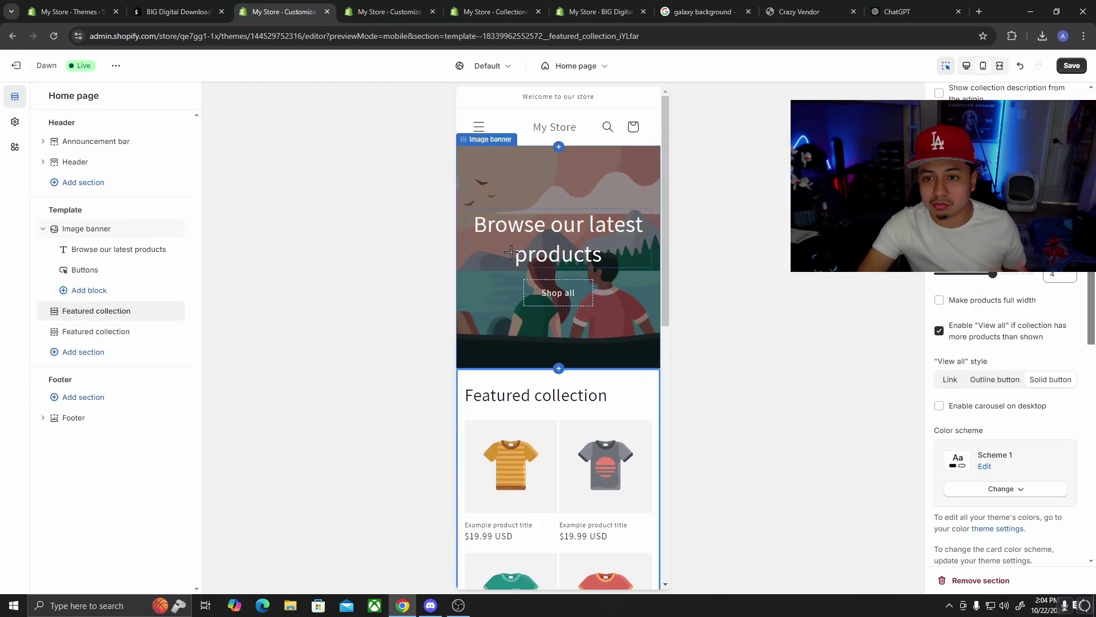
pyautogui.click(16, 66)
pyautogui.click(690, 352)
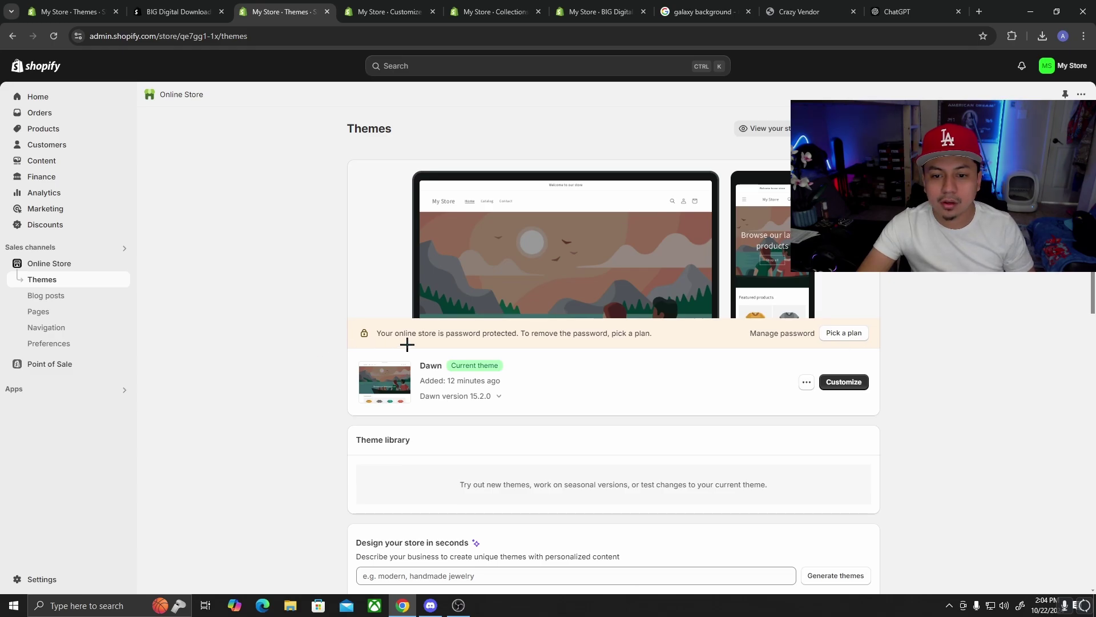
# Read the notice about the online store's password protection and plan on the Themes page.
pyautogui.moveTo(374, 335); pyautogui.dragTo(660, 327)
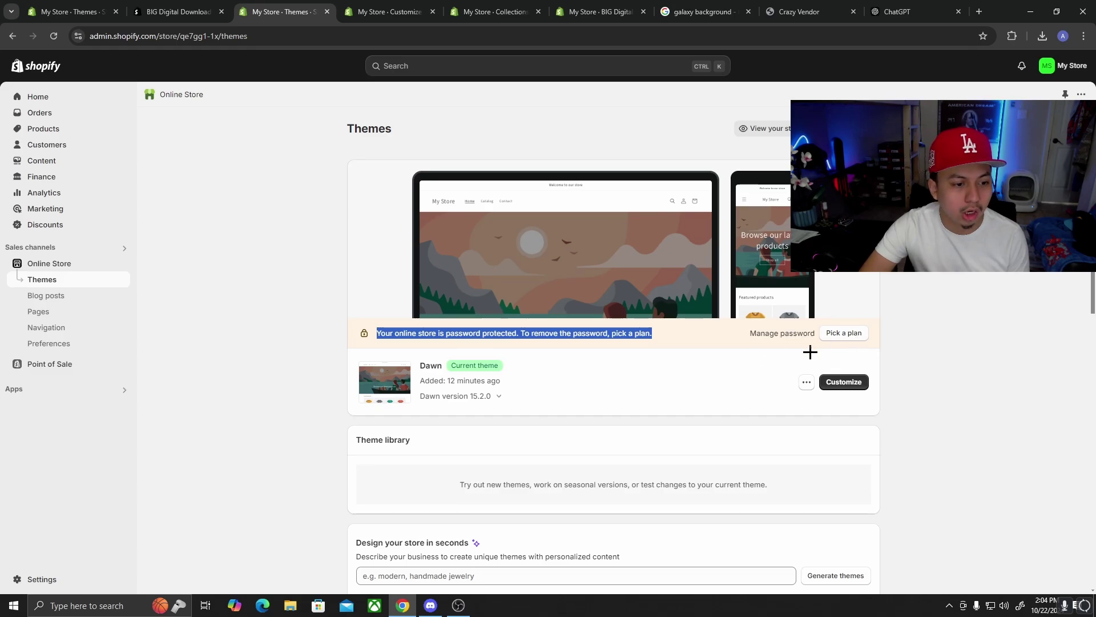
pyautogui.scroll(-4, 733, 403)
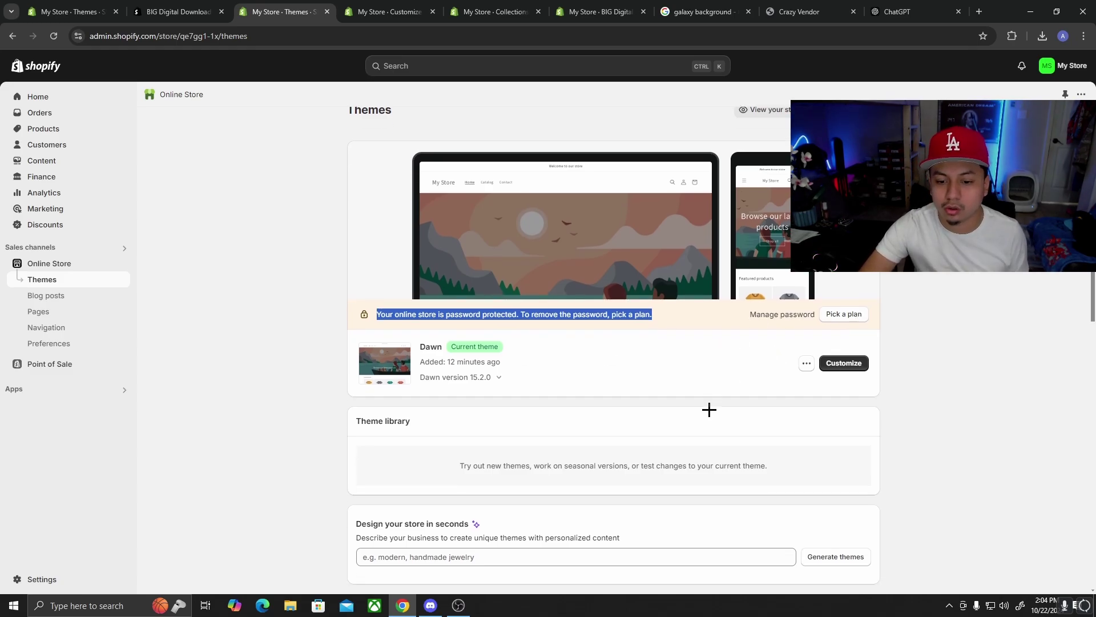
pyautogui.scroll(4, 707, 414)
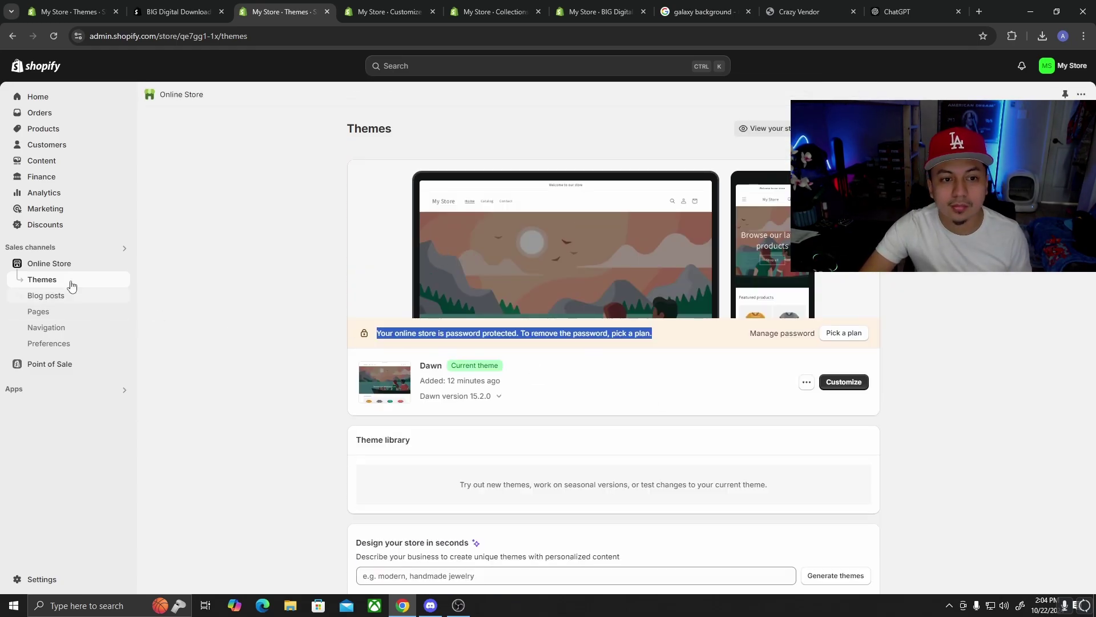
# Open the store's payment settings and review the Shopify Payments and PayPal setup options.
pyautogui.click(48, 582)
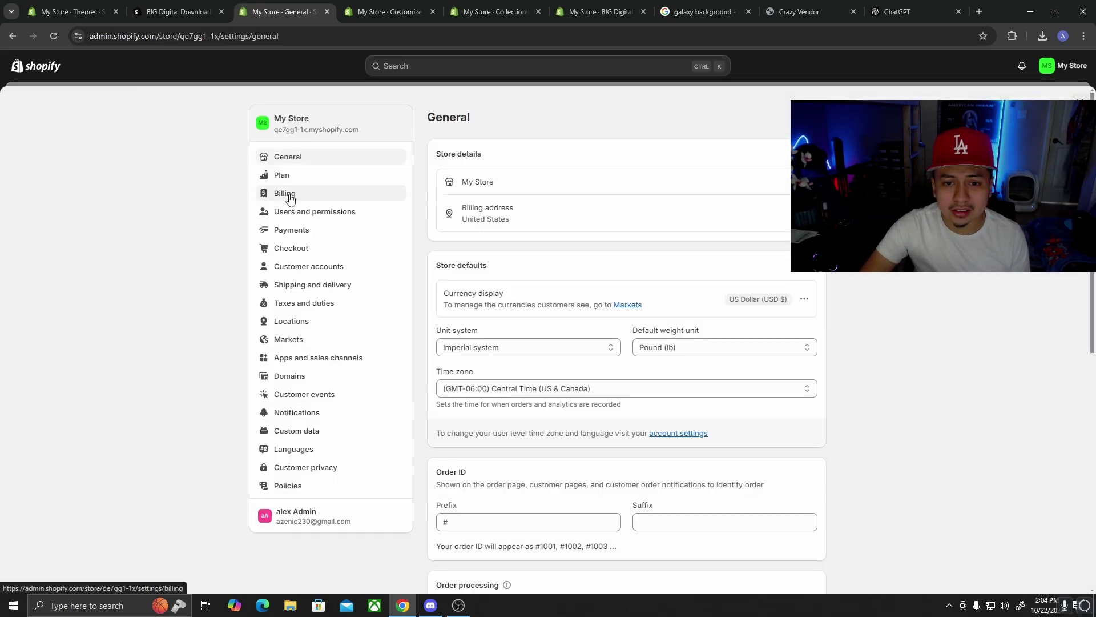
pyautogui.click(295, 233)
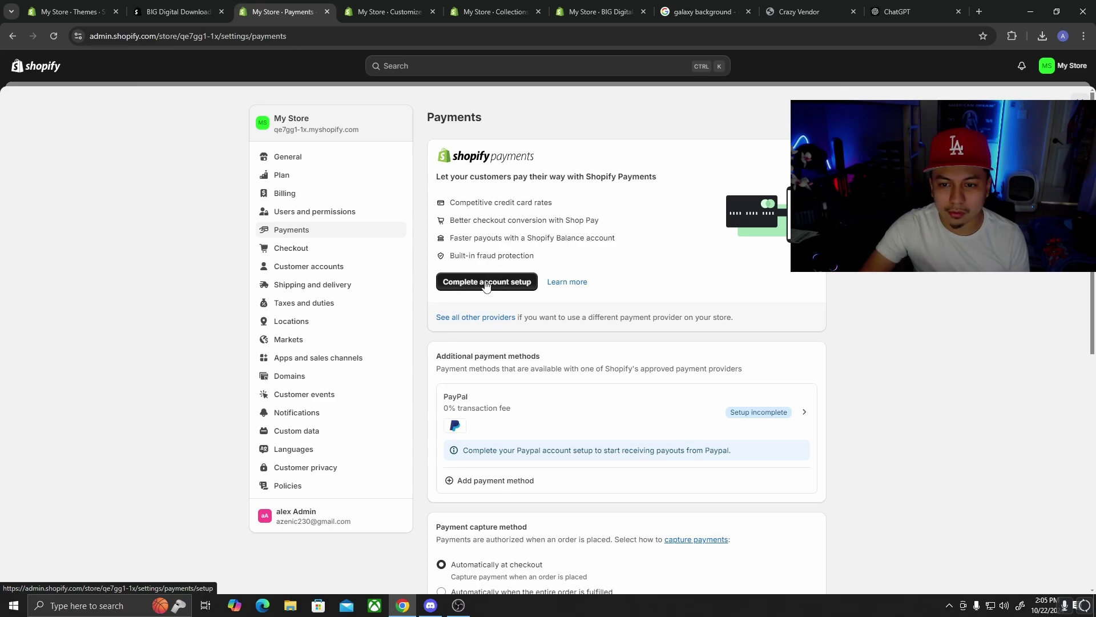
pyautogui.scroll(-1, 536, 369)
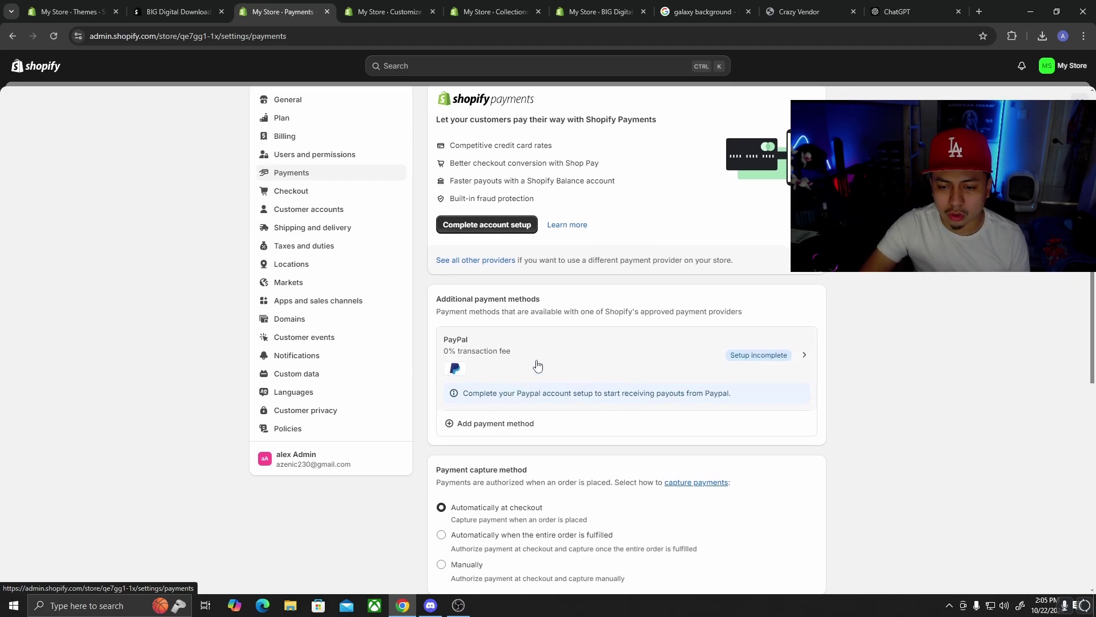
pyautogui.scroll(1, 538, 355)
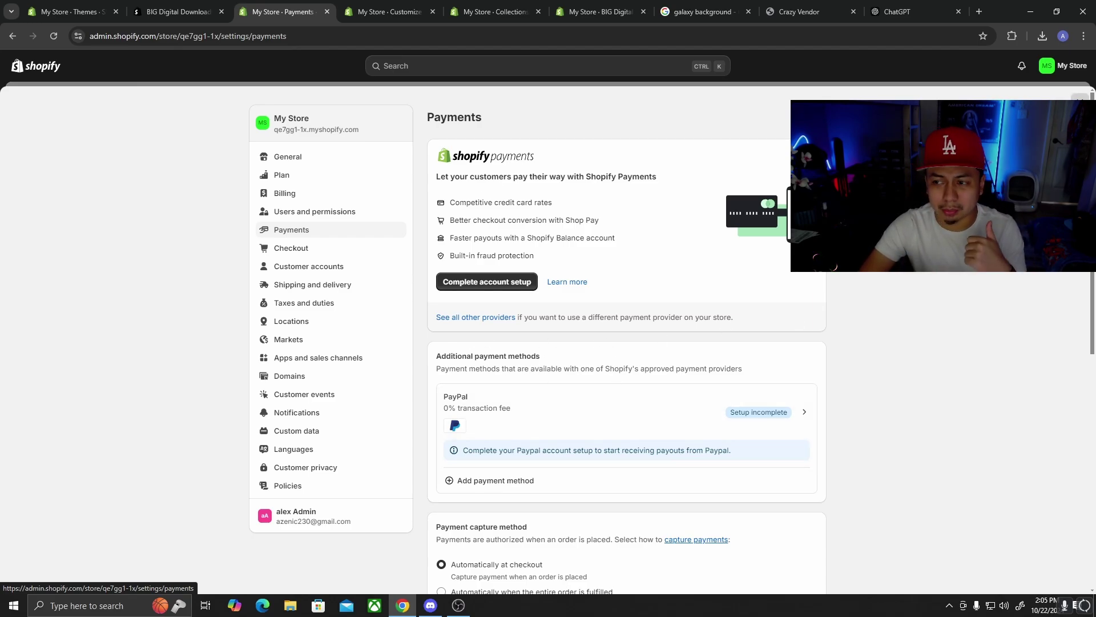
# Open the store's domain settings and change its myshopify.com domain to funnyvendor.myshopify.com.
pyautogui.press('Escape')
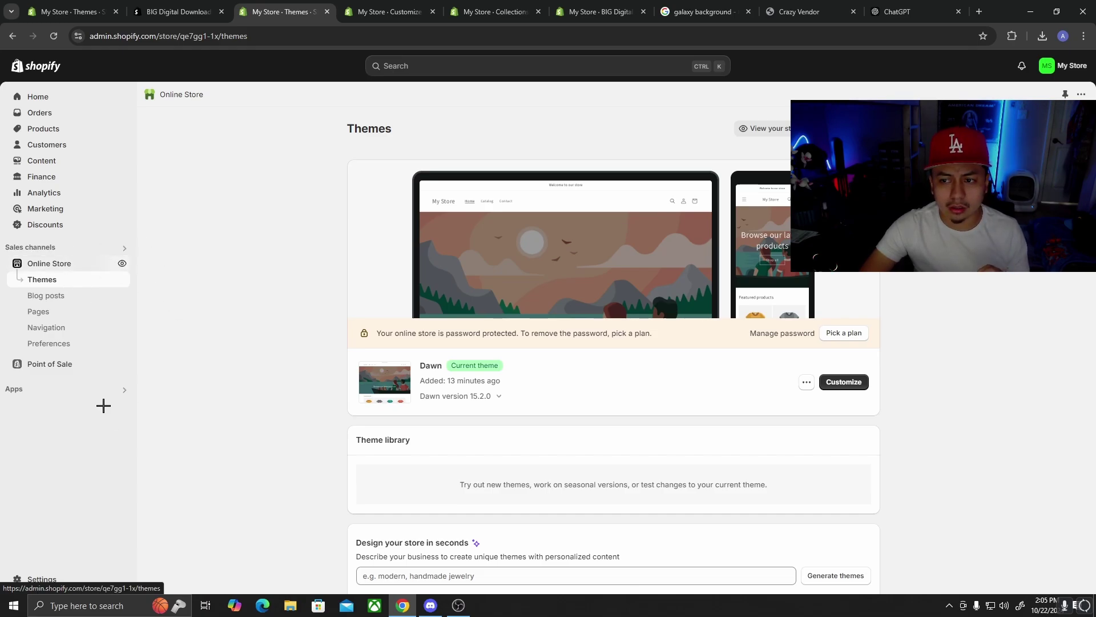
pyautogui.click(98, 388)
pyautogui.click(103, 389)
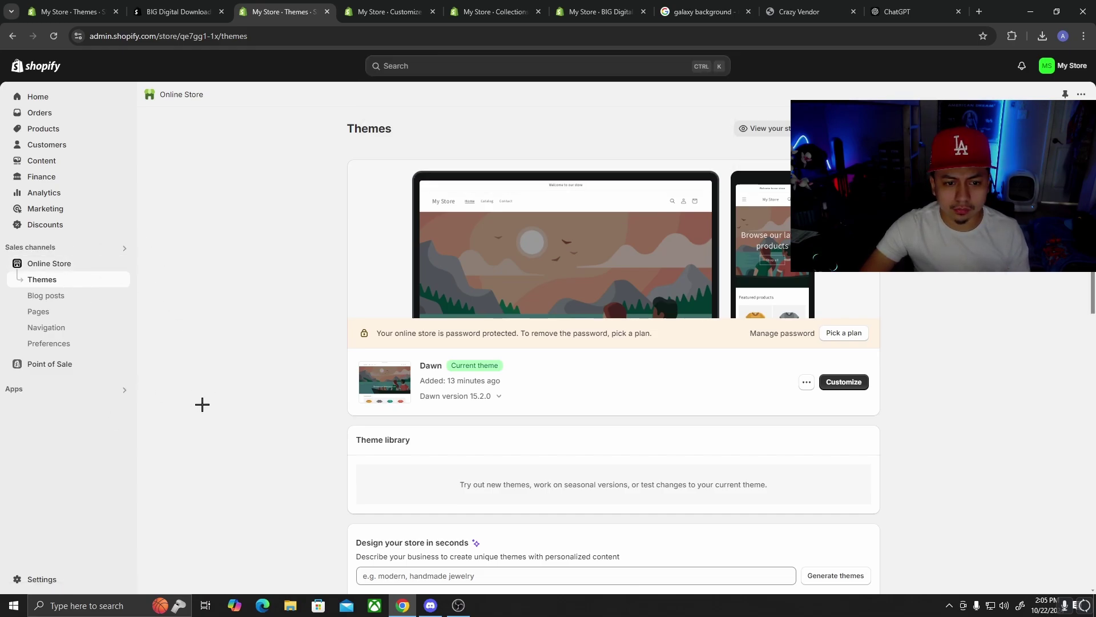
pyautogui.click(47, 580)
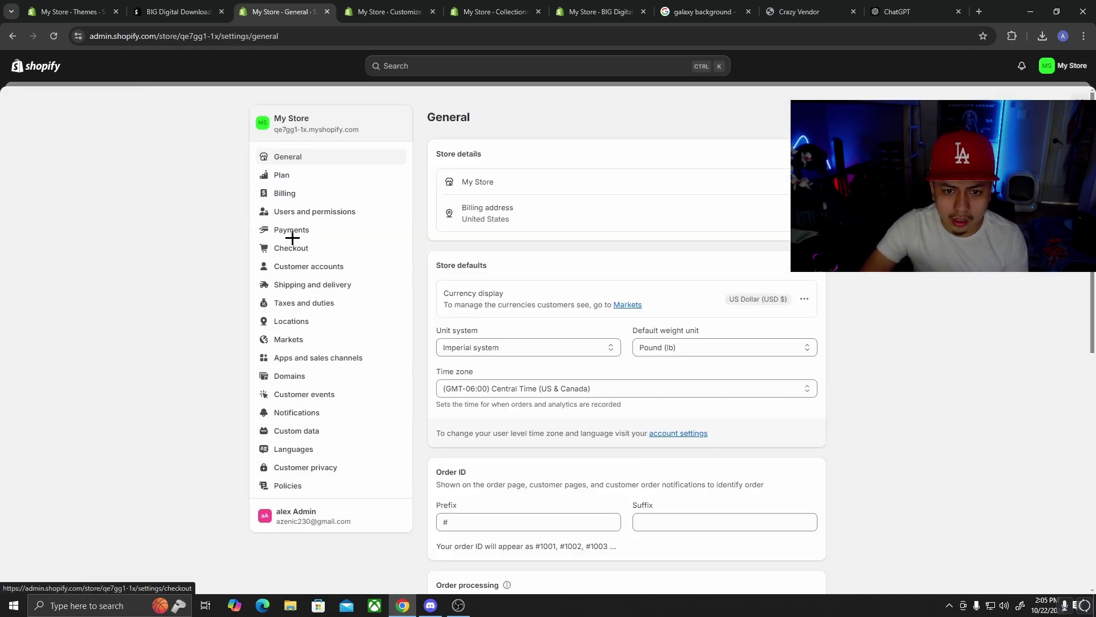
pyautogui.click(288, 376)
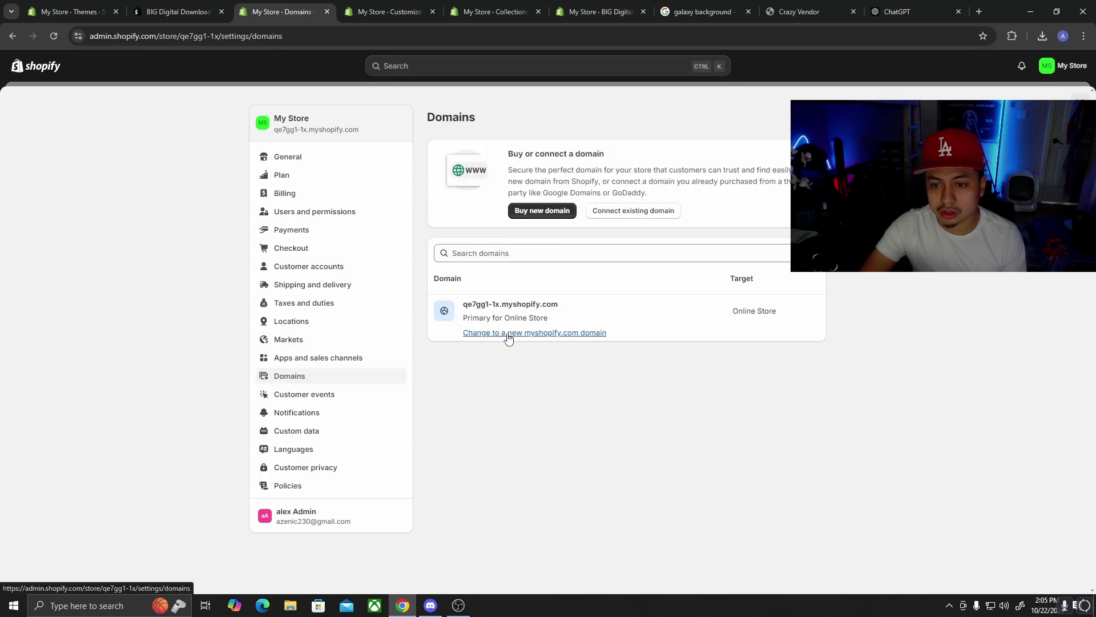
pyautogui.click(539, 335)
pyautogui.click(544, 338)
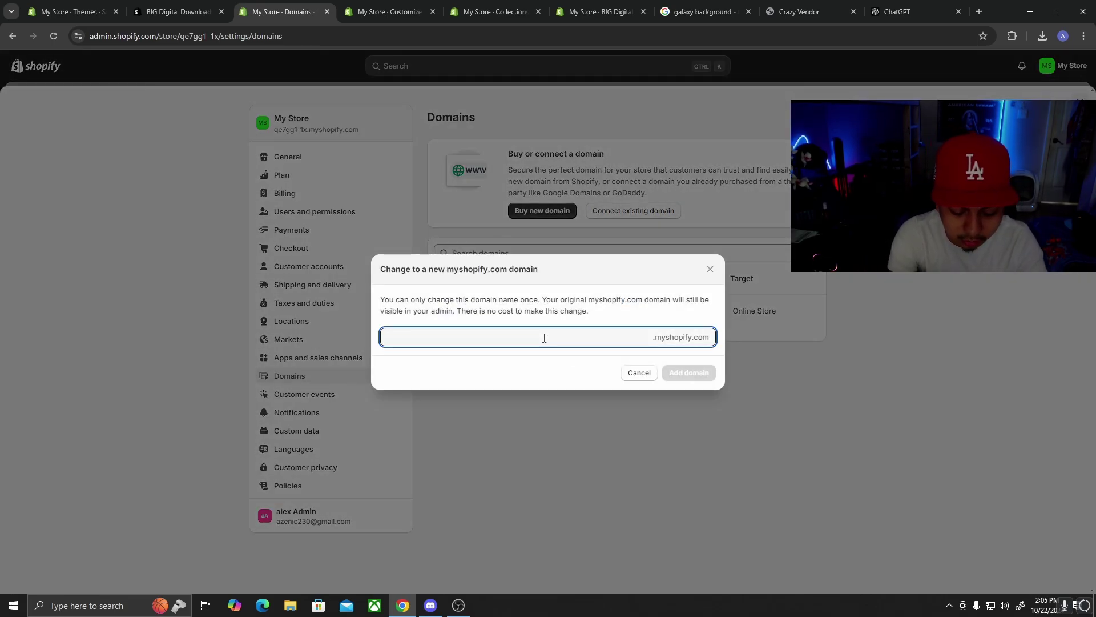
pyautogui.write('funnyvendor')
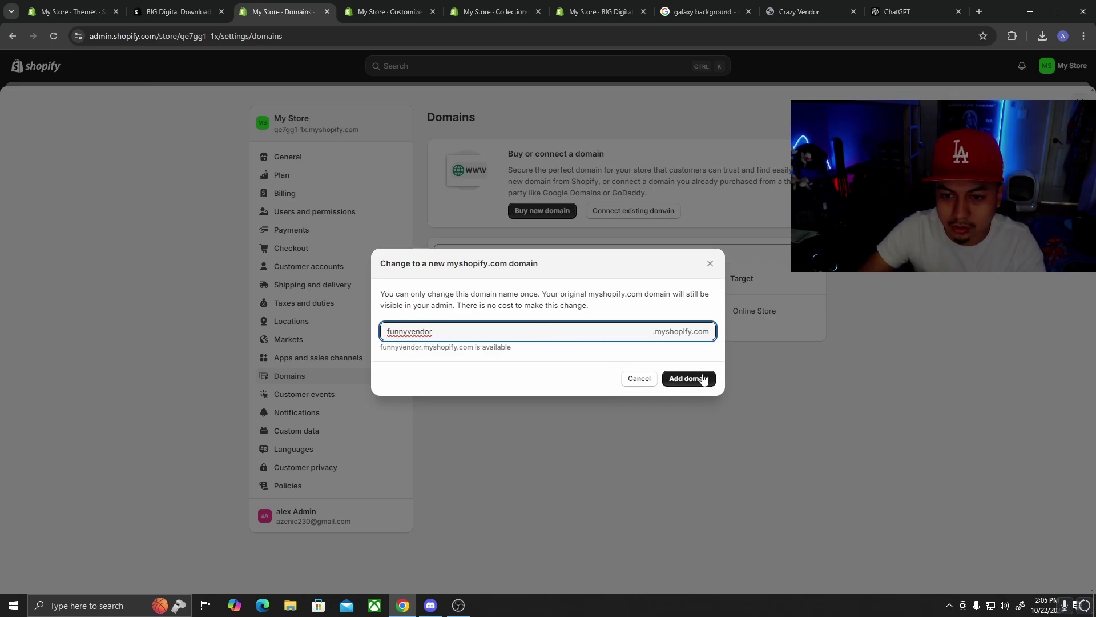
pyautogui.click(701, 375)
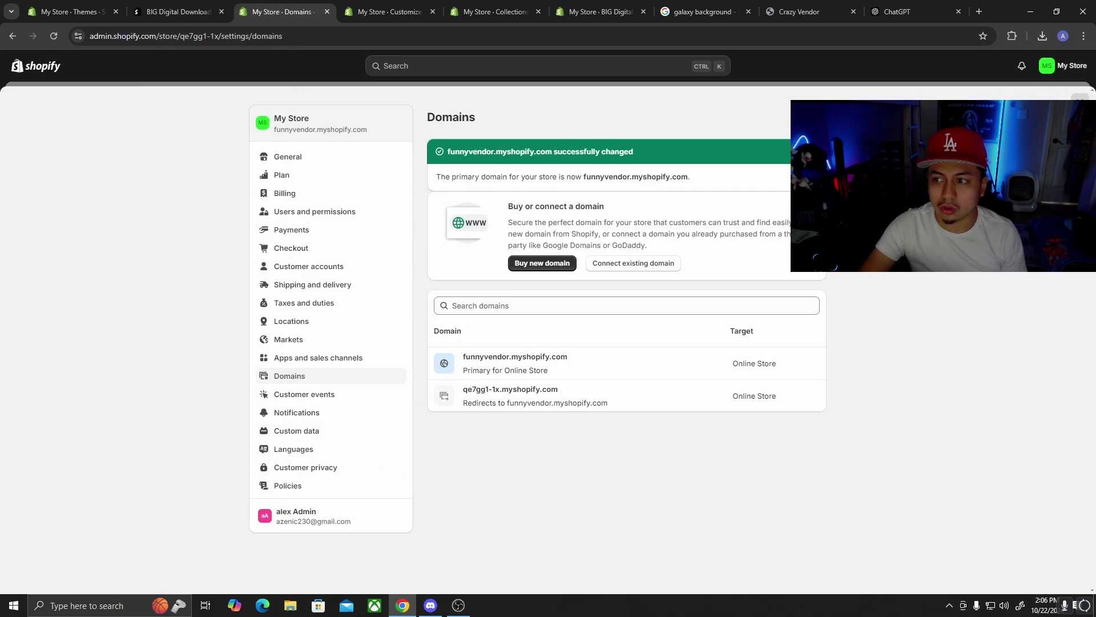
# Leave the settings, view the live online store and copy the web address of its password page.
pyautogui.press('Escape')
pyautogui.click(80, 263)
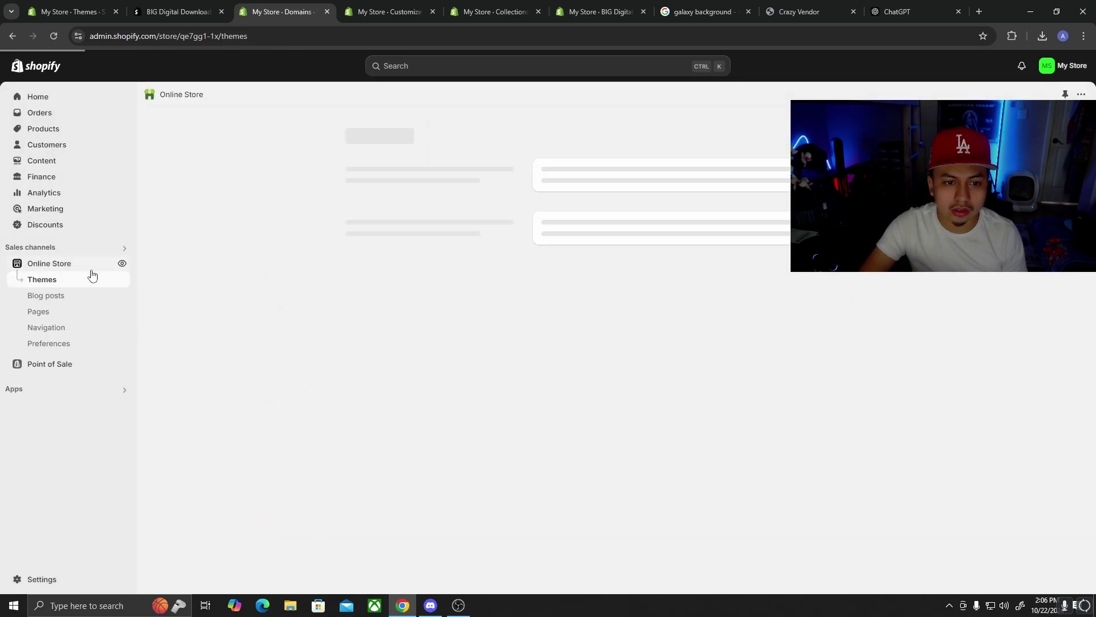
pyautogui.click(121, 265)
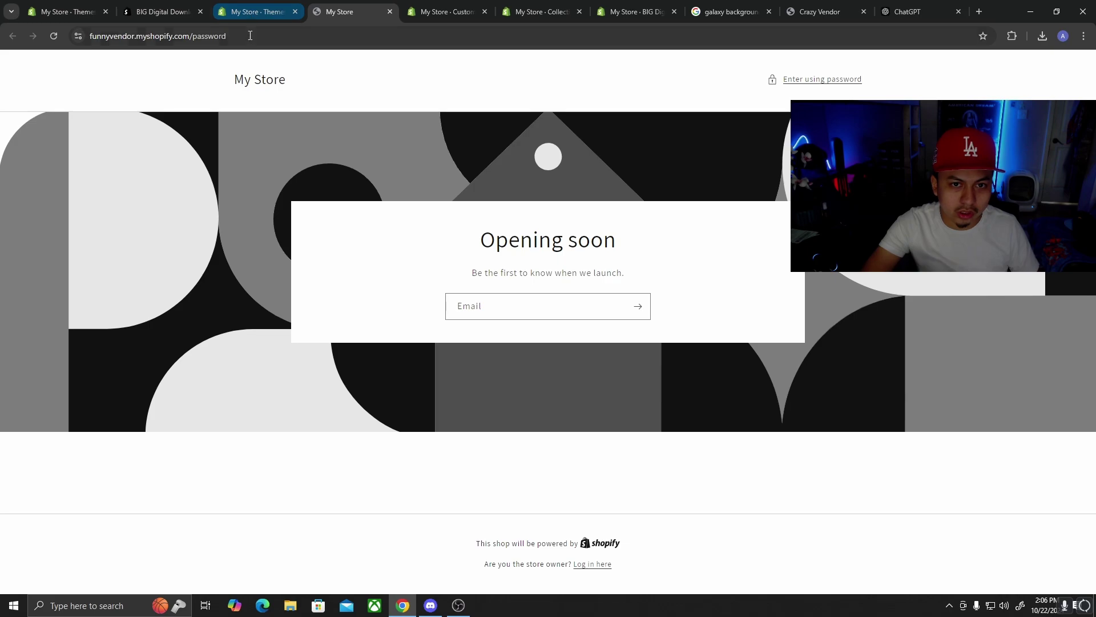
pyautogui.click(155, 36)
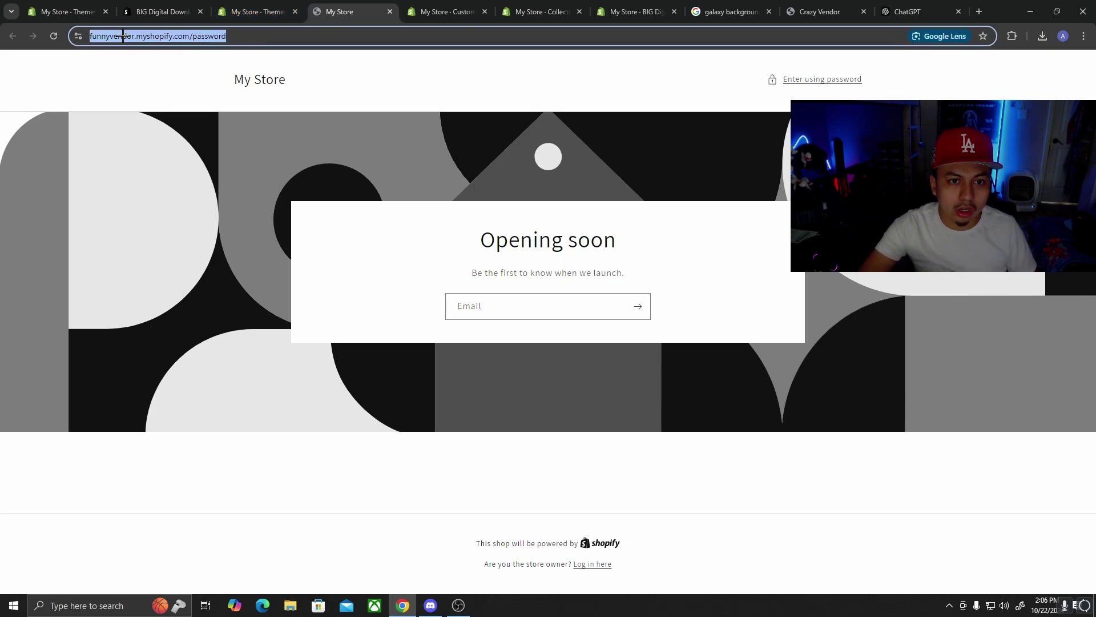
pyautogui.rightClick(154, 36)
pyautogui.click(219, 142)
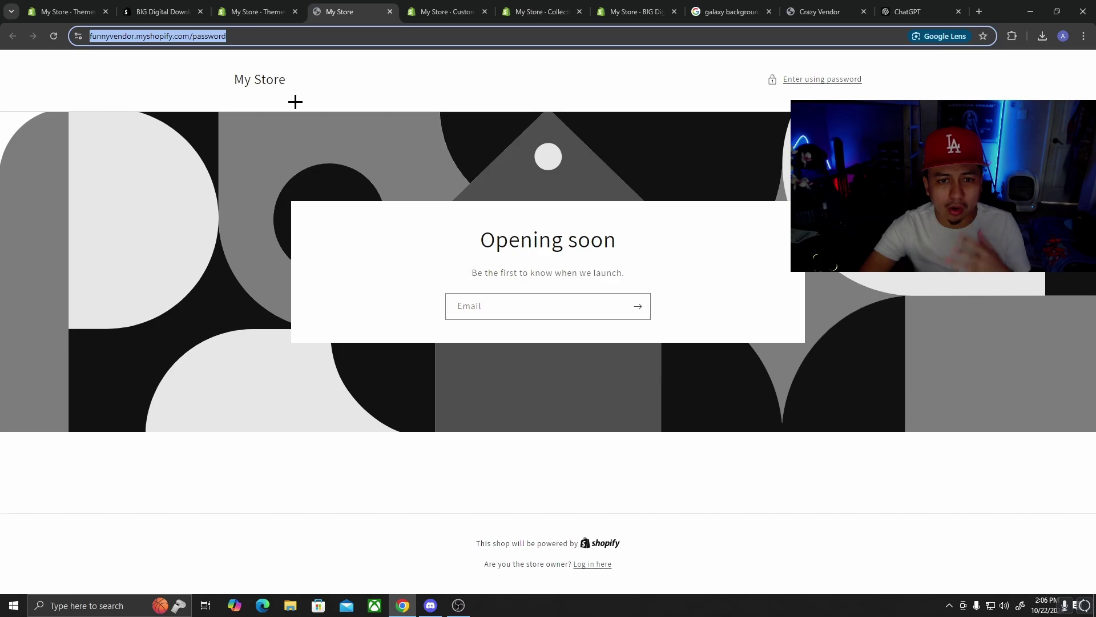
# Return to the reference Crazy Vendor store and open the All Vendors Bundles product from its featured collection.
pyautogui.click(741, 4)
pyautogui.click(820, 12)
pyautogui.scroll(-1, 574, 346)
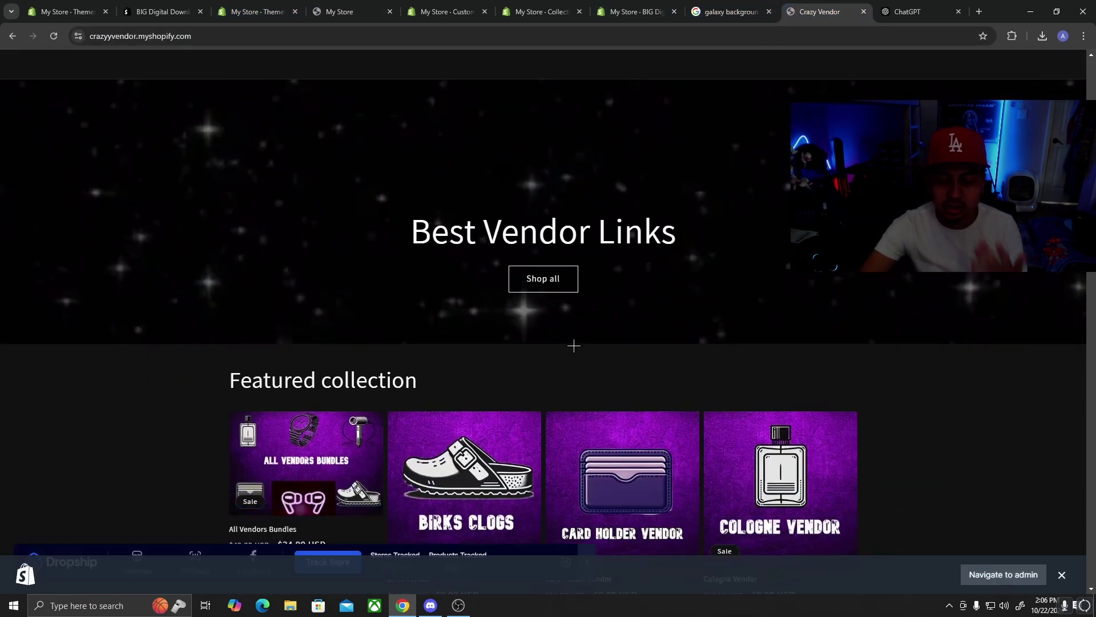
pyautogui.scroll(-3, 573, 346)
pyautogui.click(357, 307)
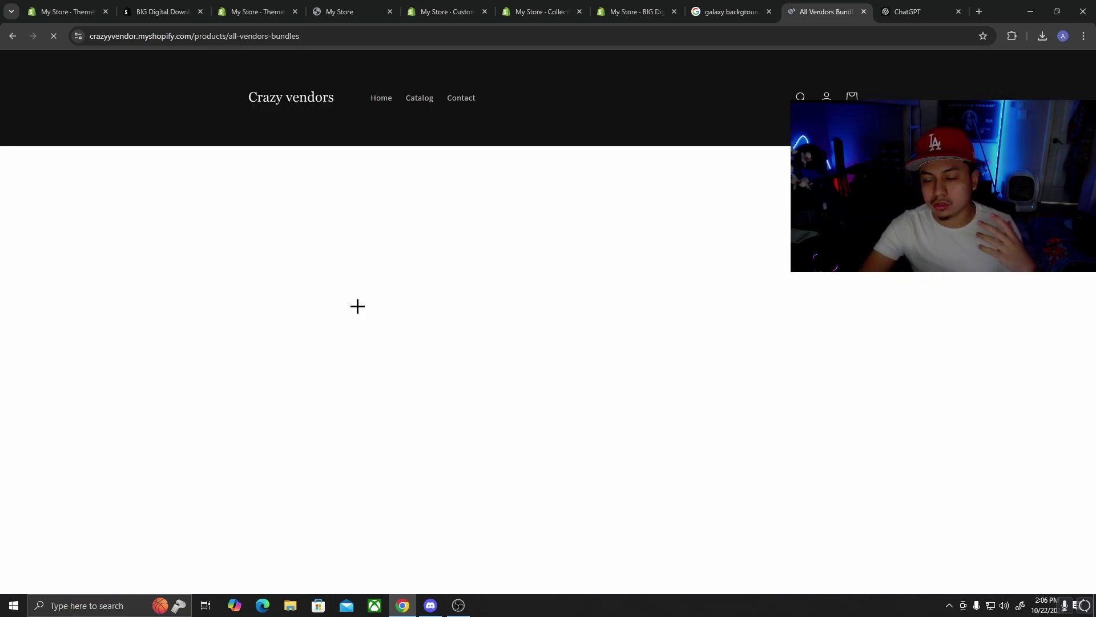